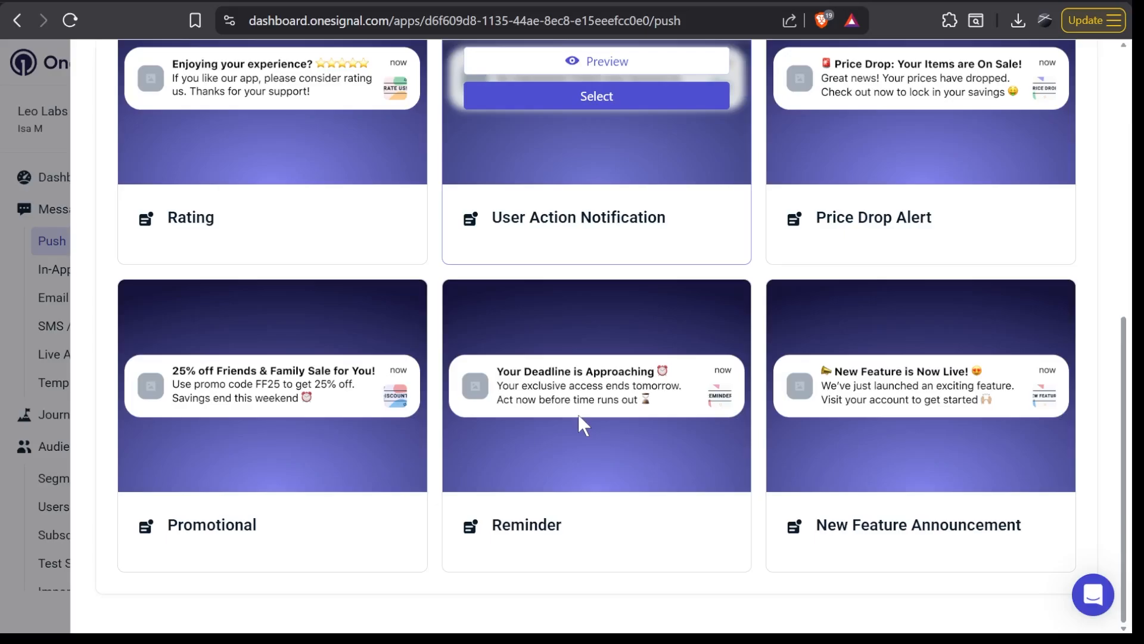
scroll(578, 414, "up", 4)
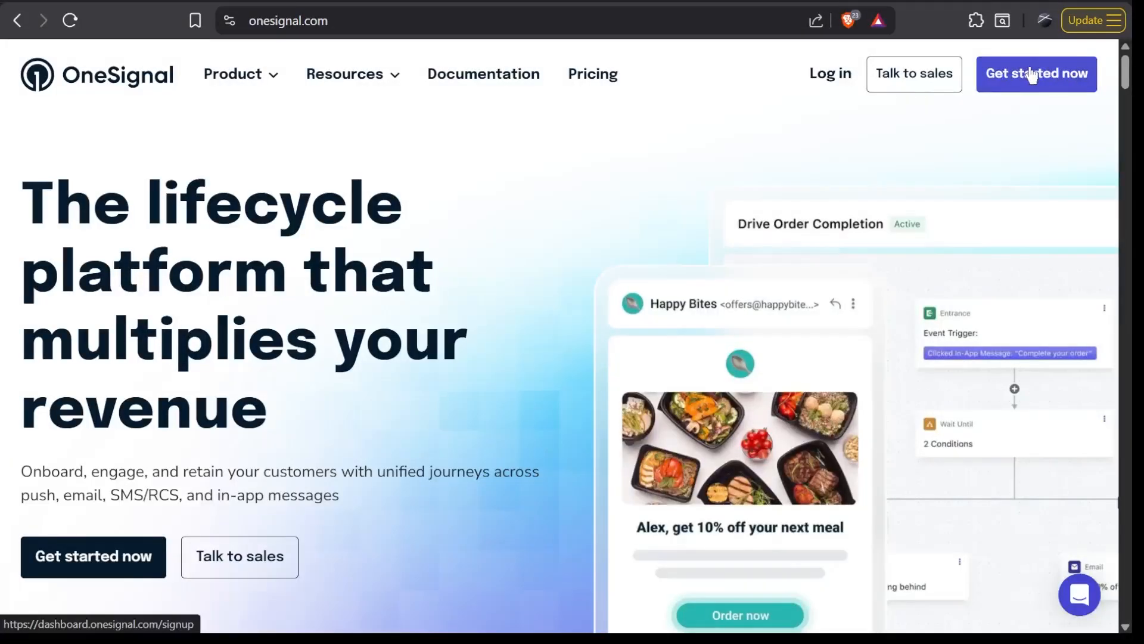
Step: Start a new OneSignal account from the homepage and sign up with Google
left_click(1039, 88)
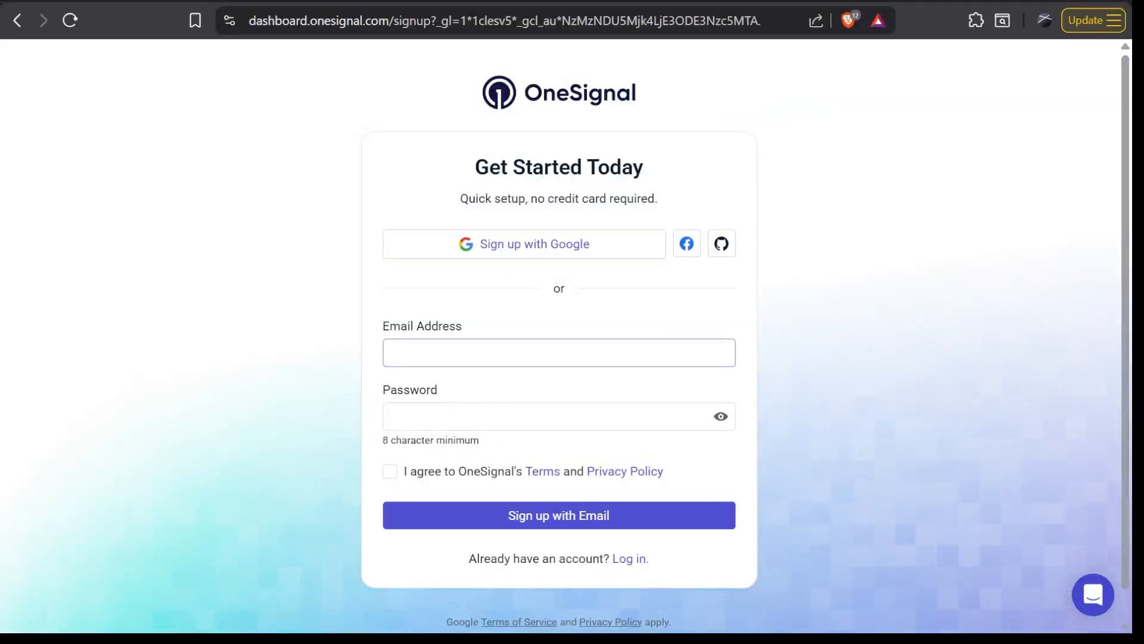
left_click(563, 253)
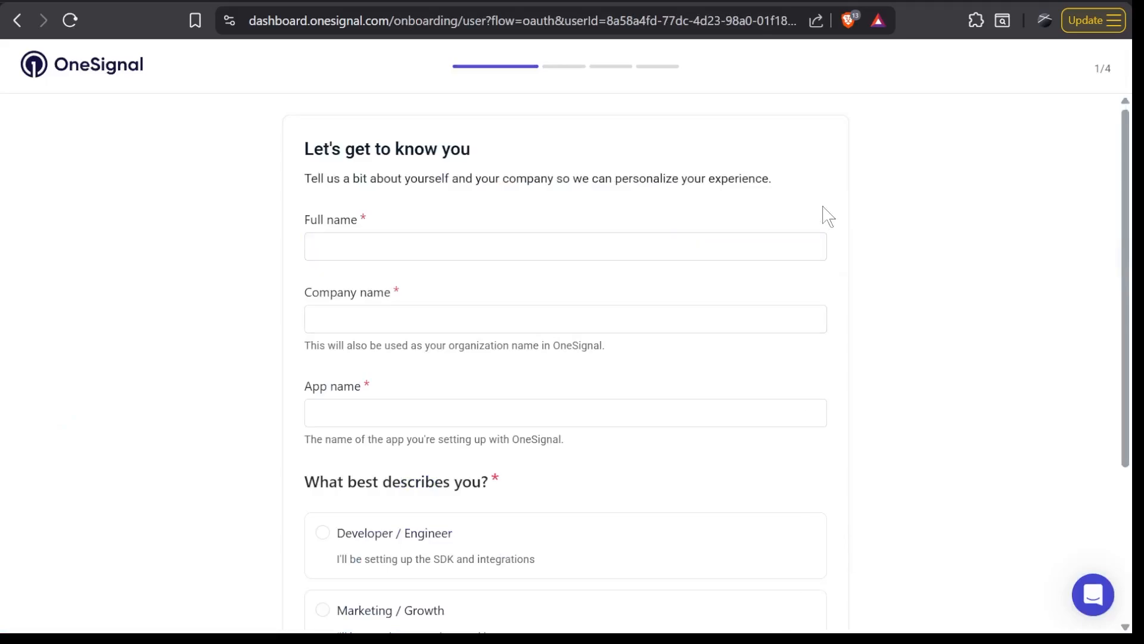
Step: Fill in the onboarding form with the full name, company name Leo Labs and app name Leo Labs App
scroll(826, 214, "down", 1)
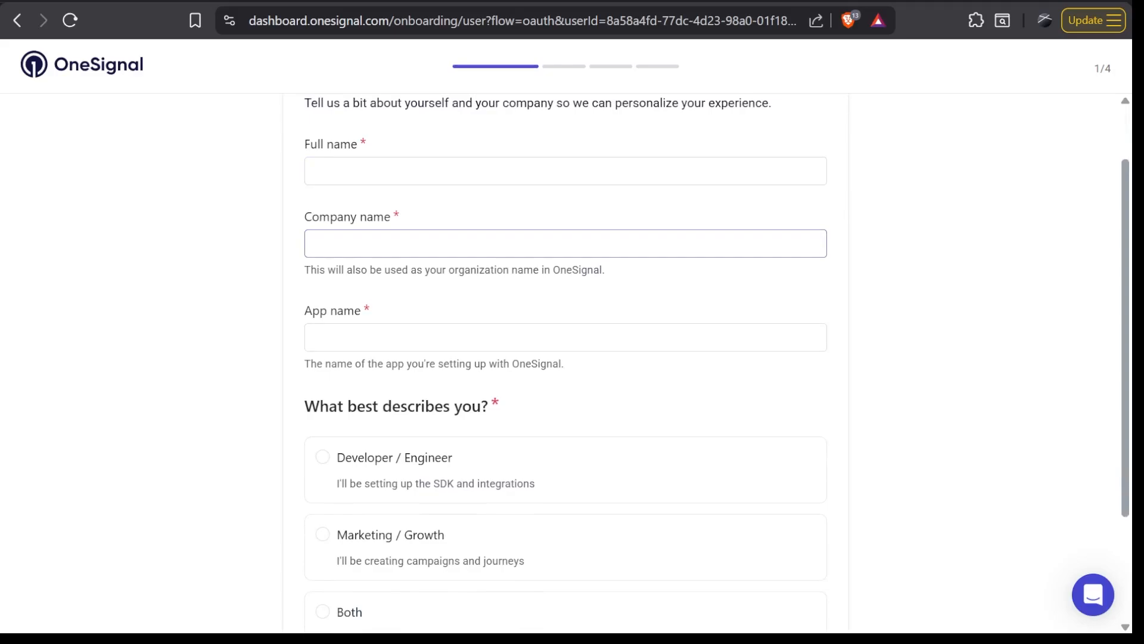
left_click(673, 337)
scroll(673, 338, "down", 1)
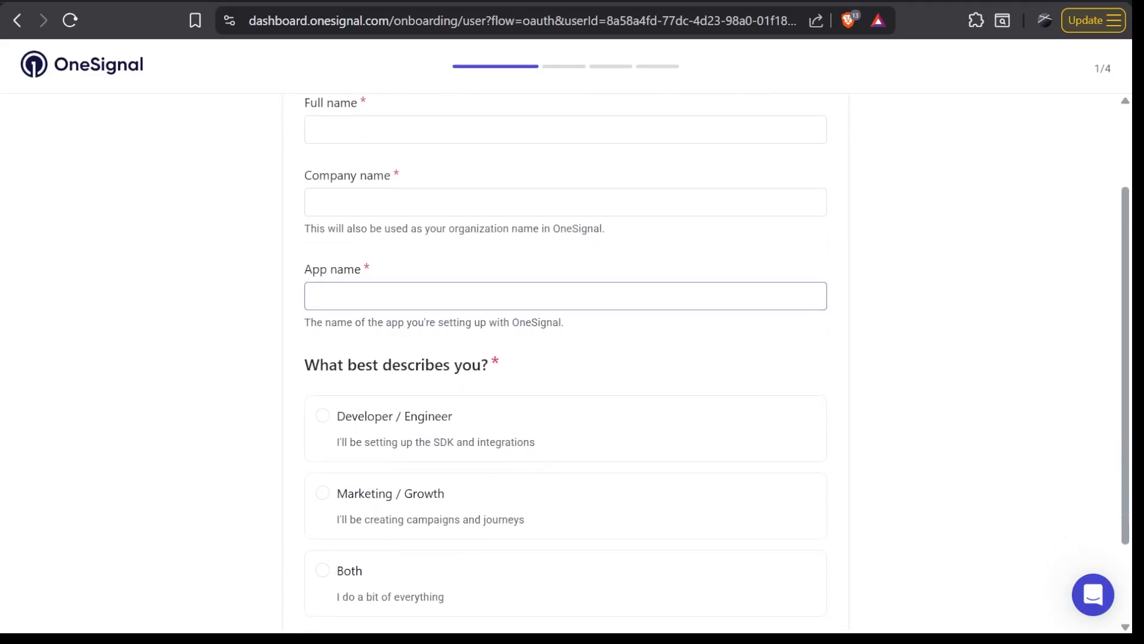
scroll(905, 285, "up", 1)
scroll(906, 286, "up", 1)
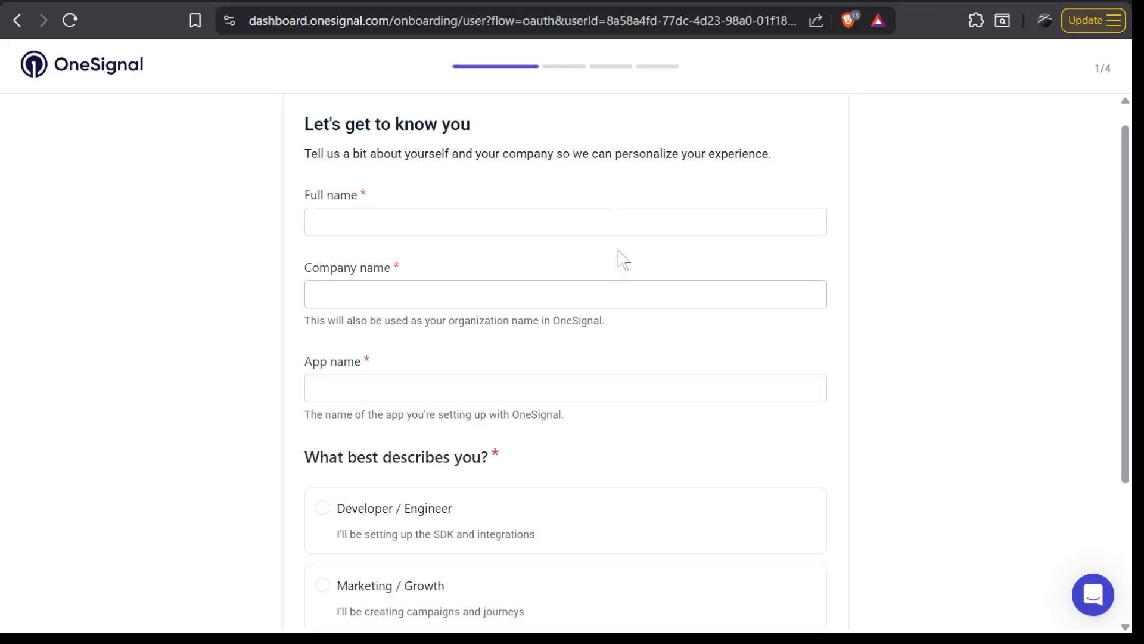
scroll(854, 441, "down", 1)
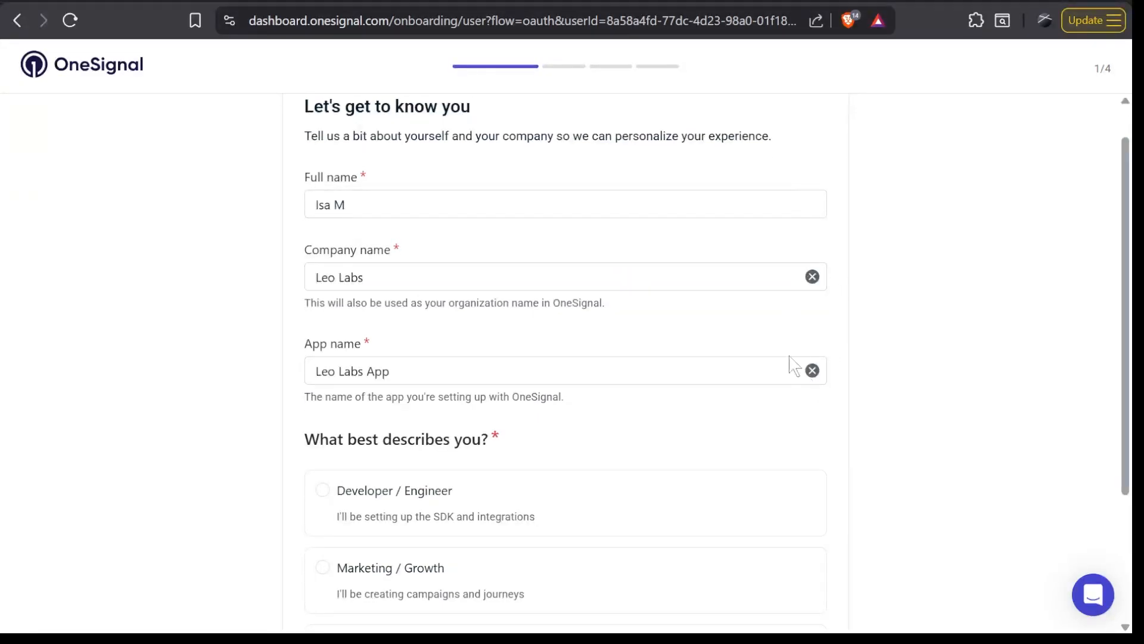
Step: Choose Marketing / Growth as the best description of the role and continue to the company details
scroll(778, 371, "down", 1)
scroll(777, 370, "down", 3)
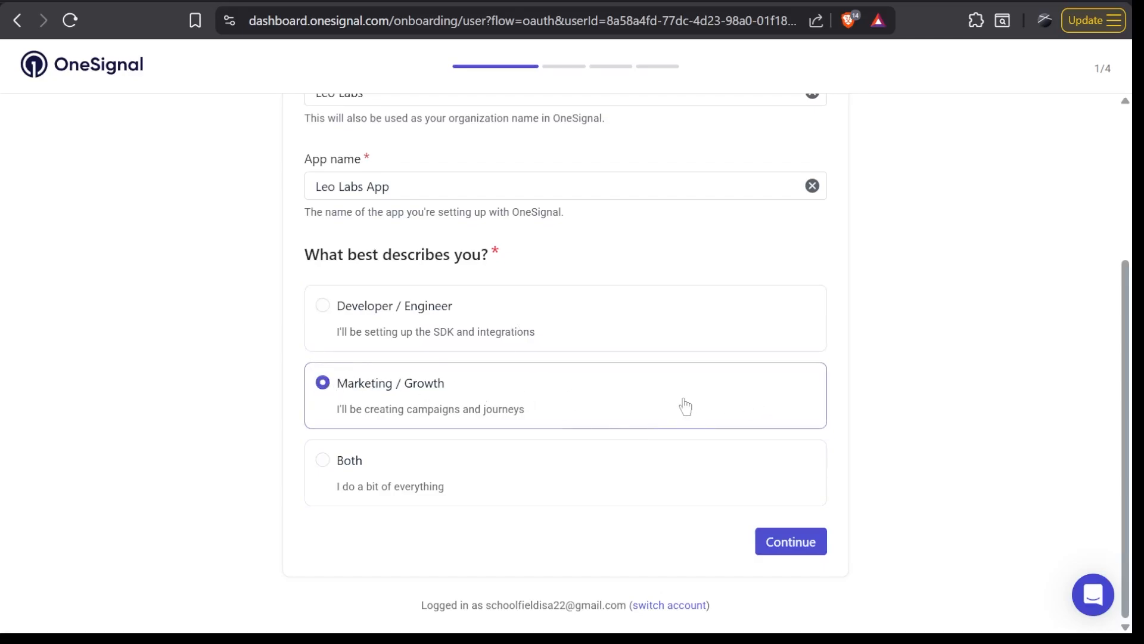
left_click(792, 536)
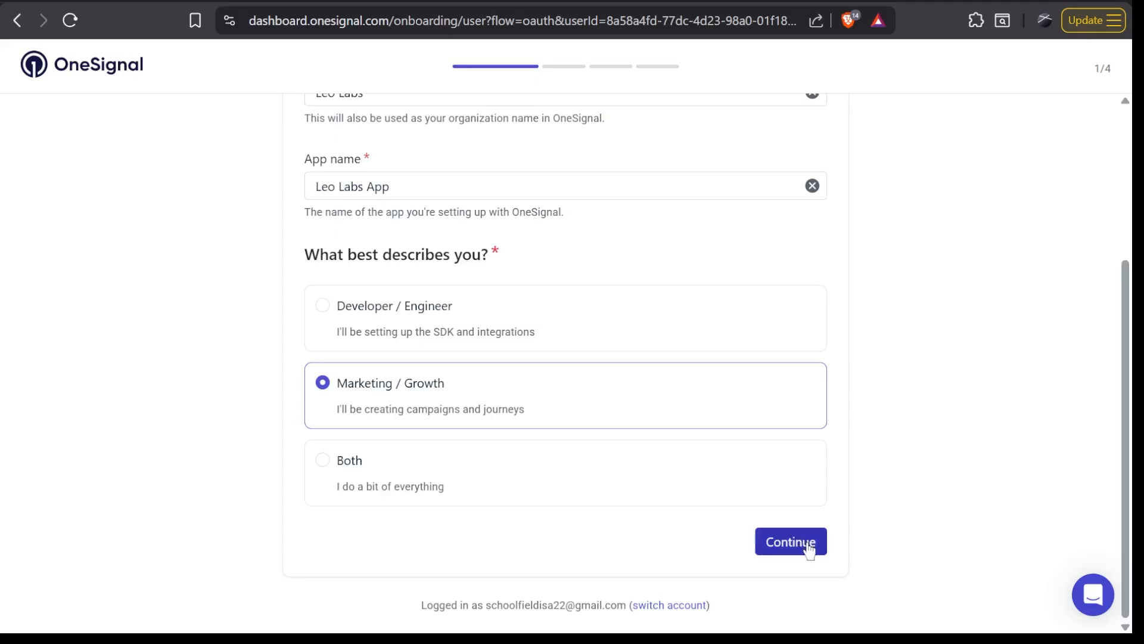
left_click(808, 545)
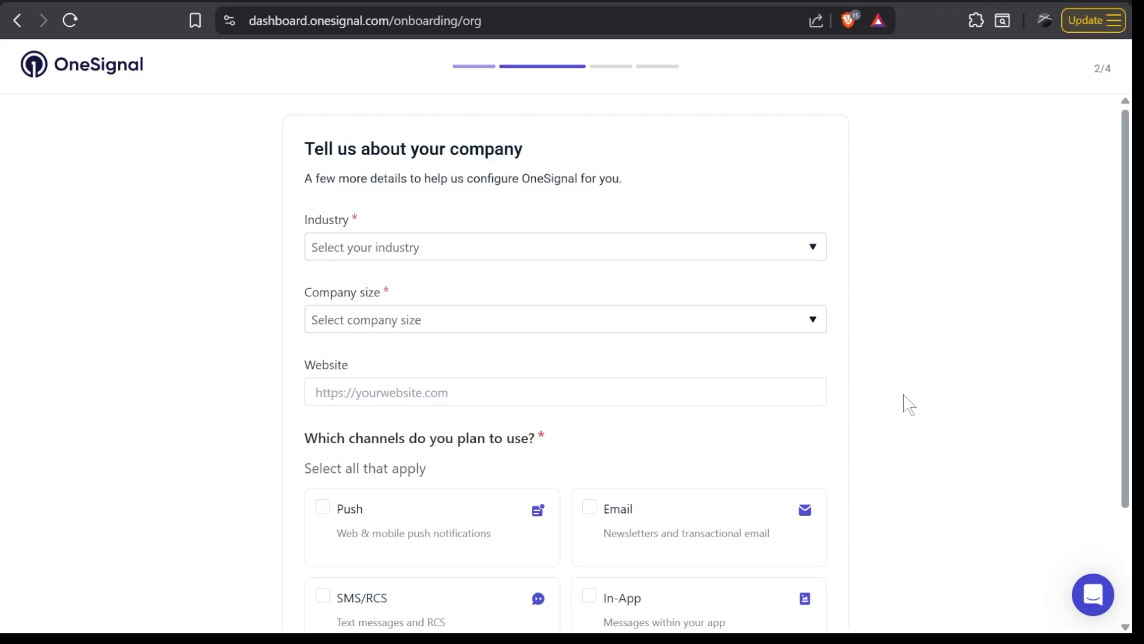
Step: Set the industry to Media & Entertainment and the company size to 11-50 employees
left_click(778, 254)
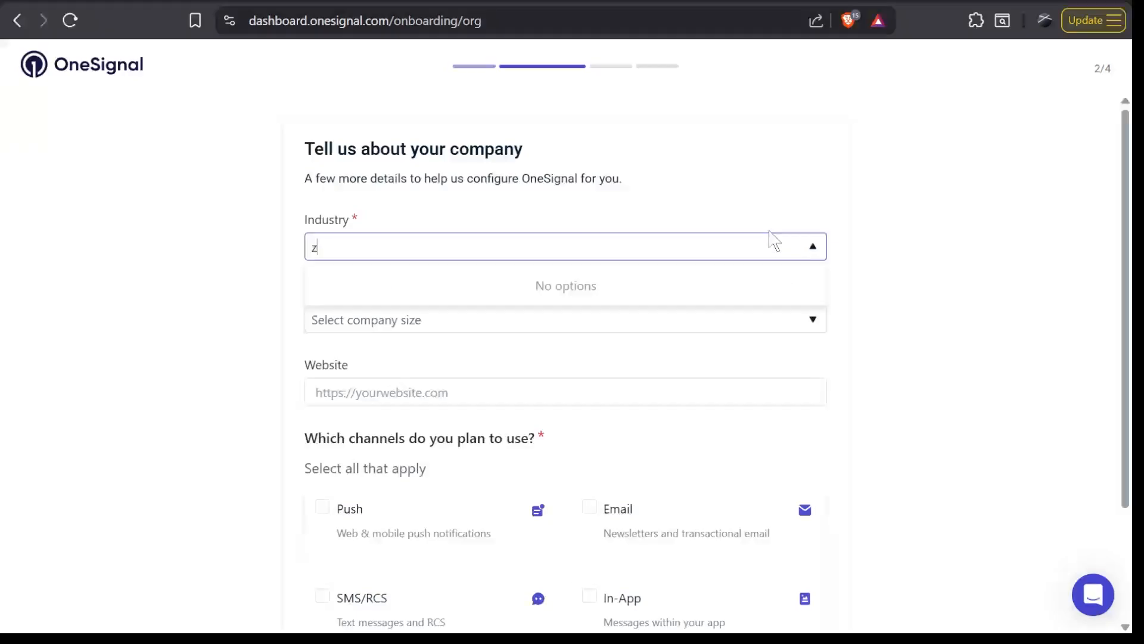
left_click(646, 381)
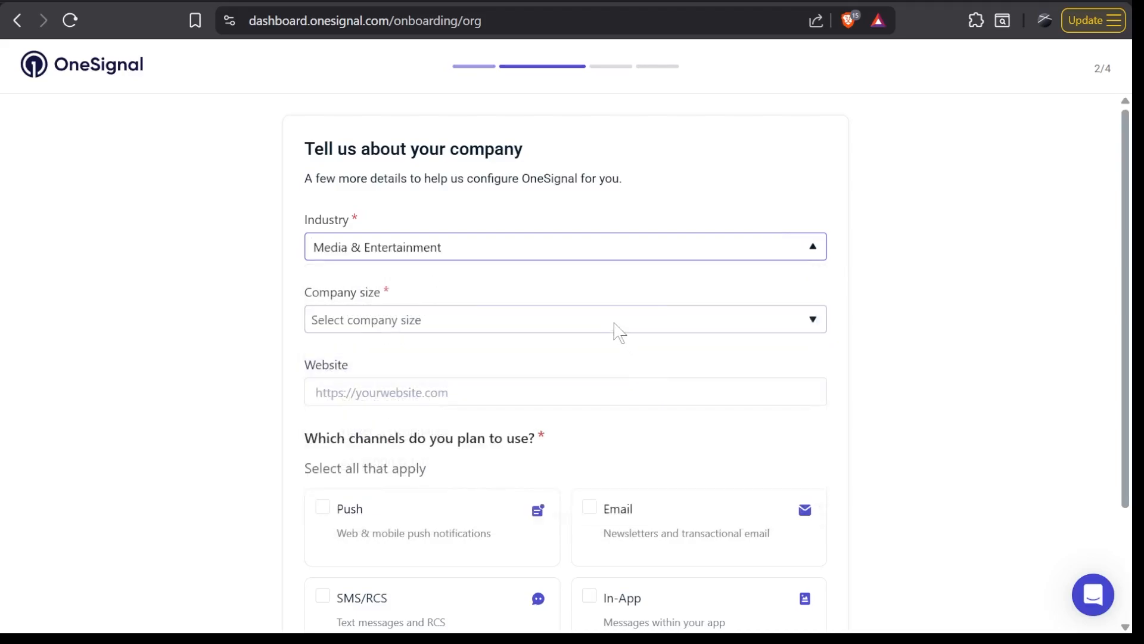
left_click(603, 327)
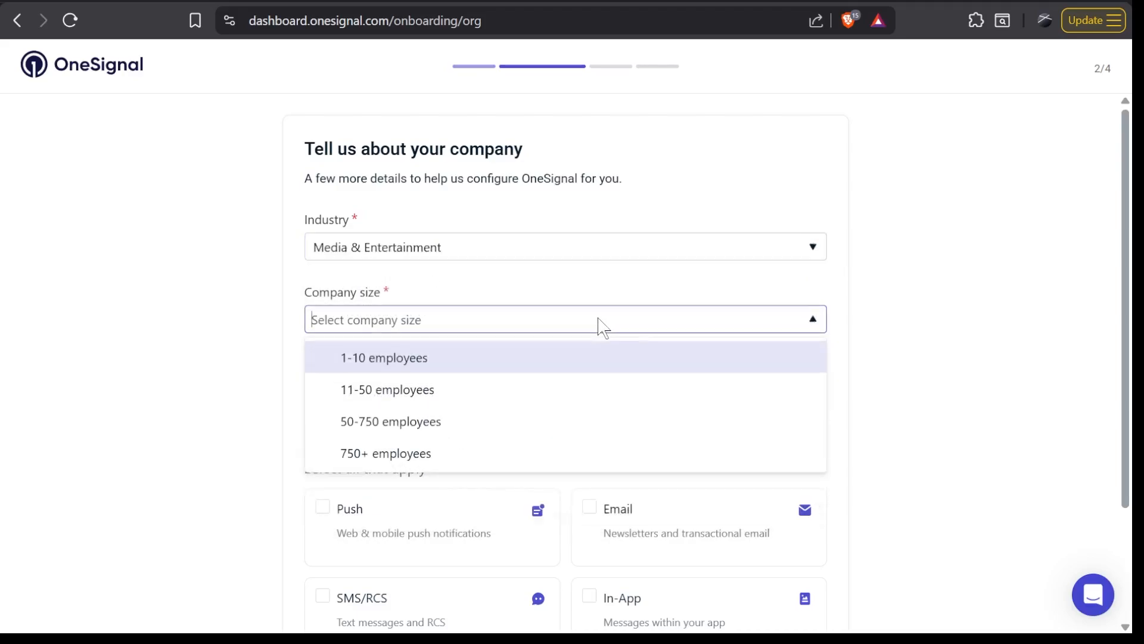
left_click(540, 370)
left_click(451, 327)
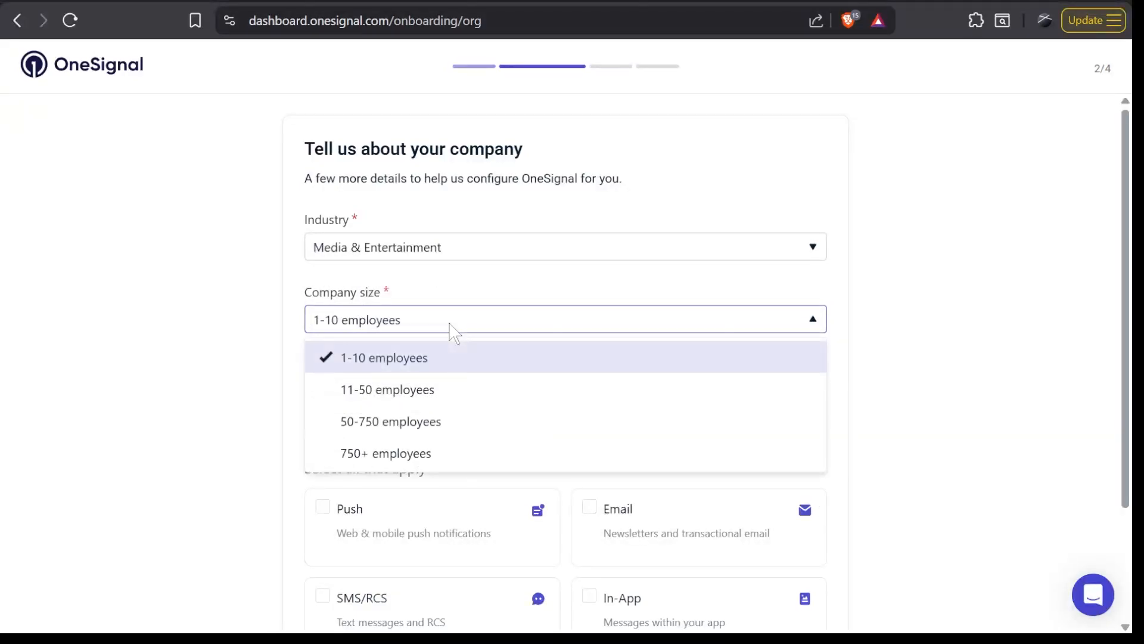
left_click(444, 390)
Step: Leave the website blank, select Push as the planned channel and continue to the app connection page
scroll(549, 373, "down", 2)
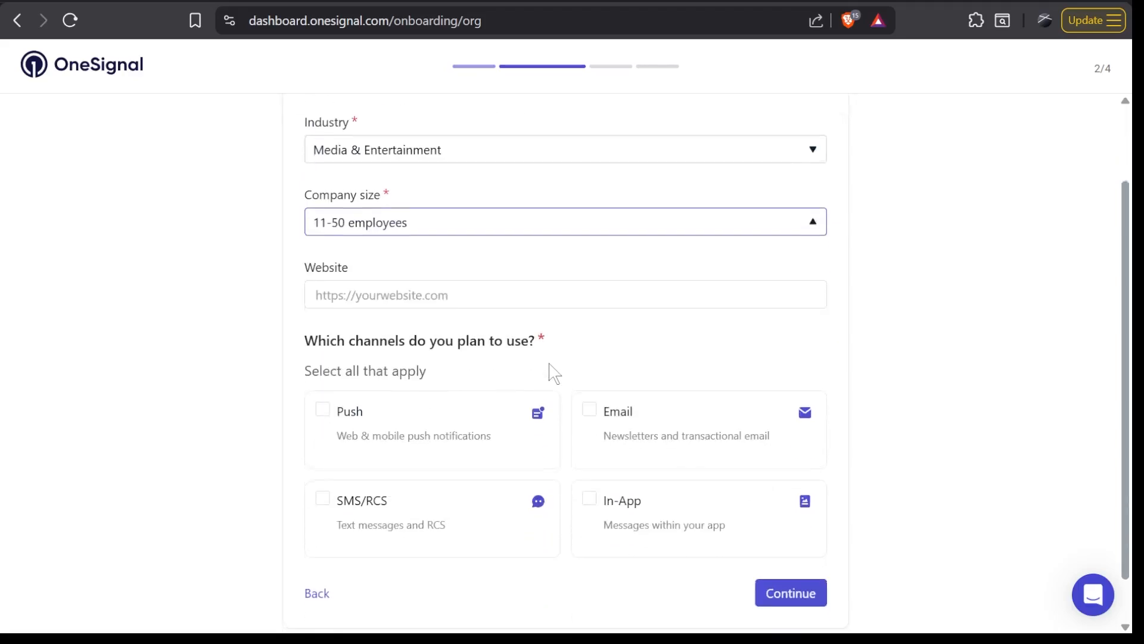
key("Tab")
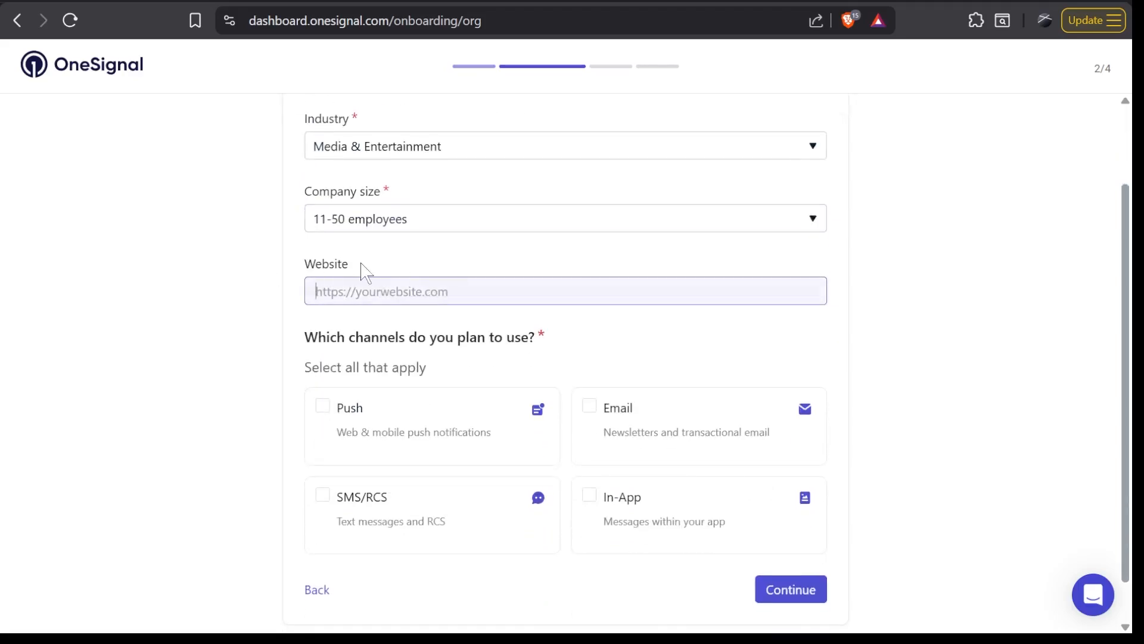
scroll(366, 271, "up", 1)
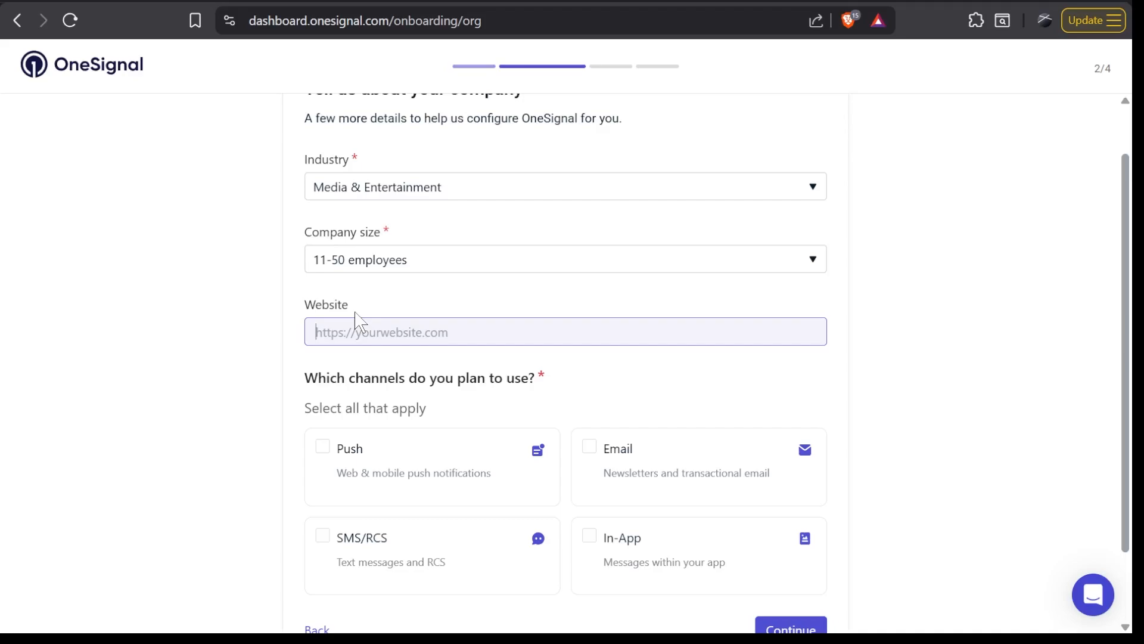
scroll(396, 368, "down", 2)
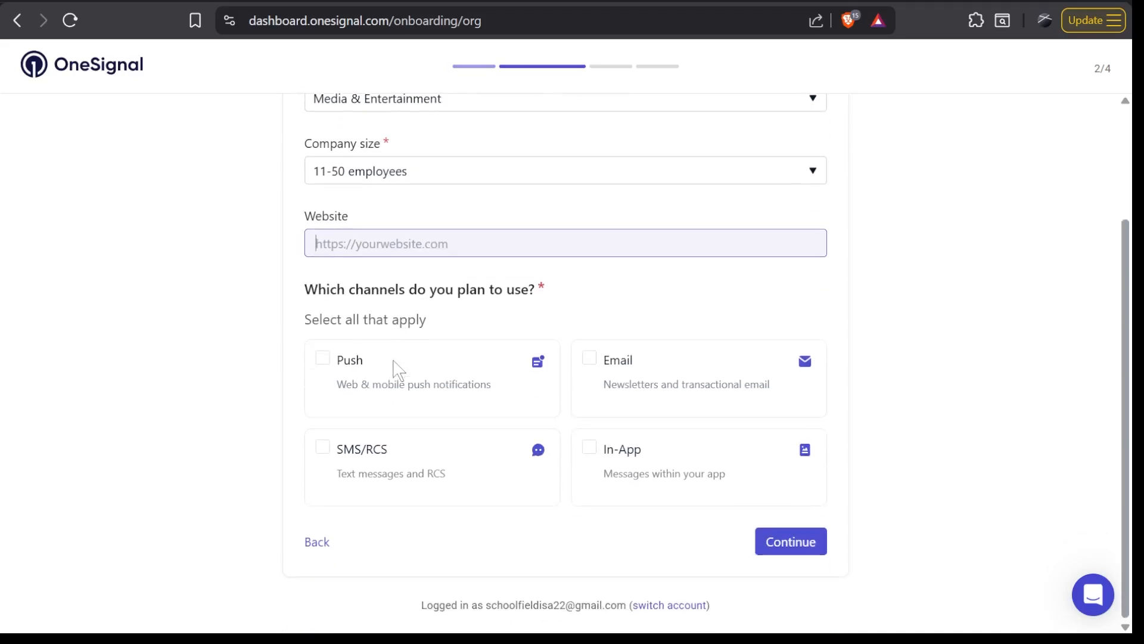
left_click(894, 359)
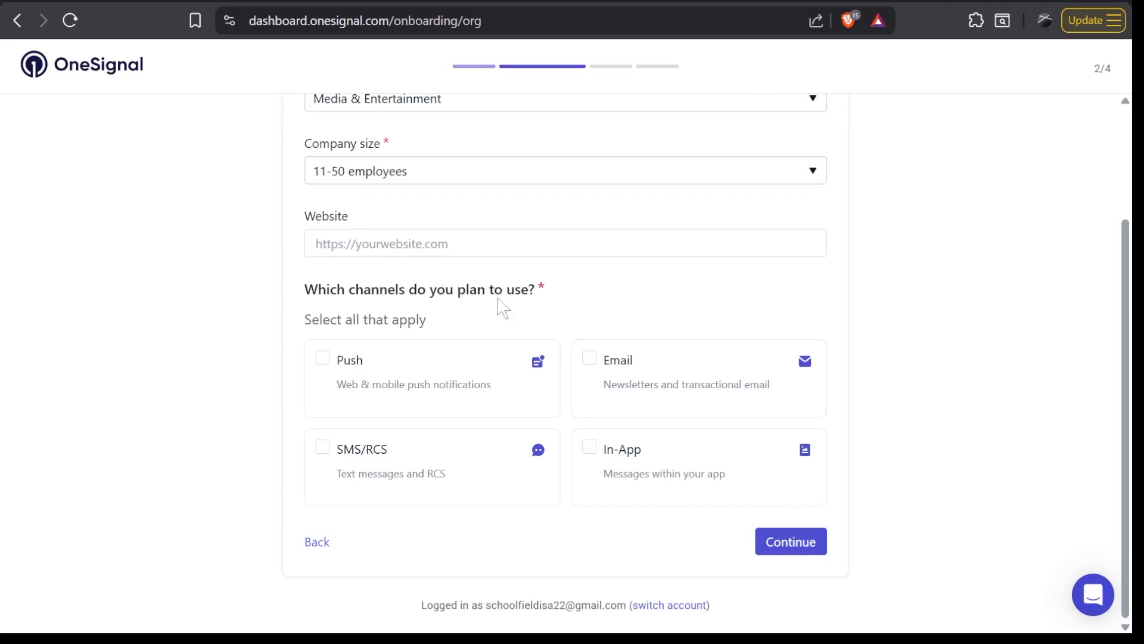
left_click(323, 360)
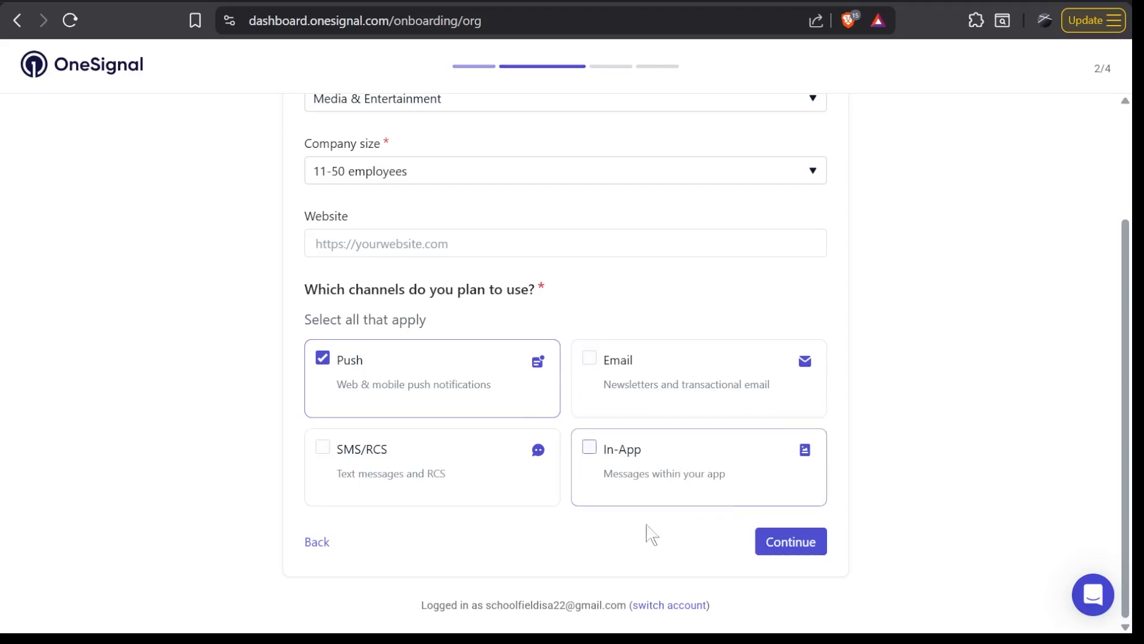
left_click(801, 551)
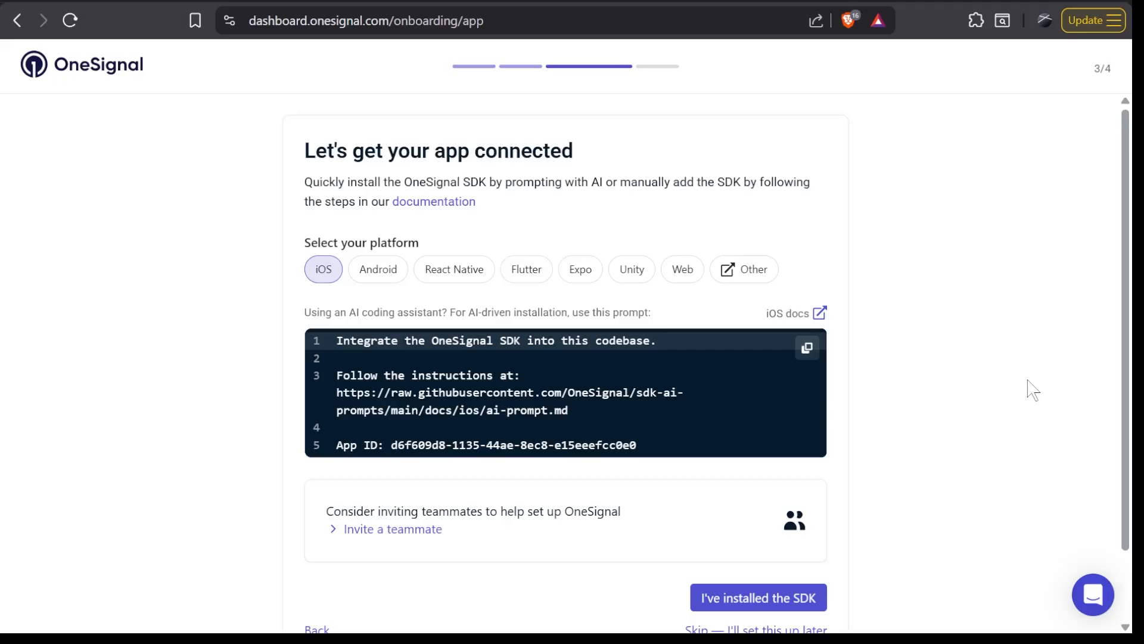
Step: Review the SDK integration prompts for Android, React Native, Flutter, Expo and Unity by switching between the platforms
scroll(701, 331, "down", 2)
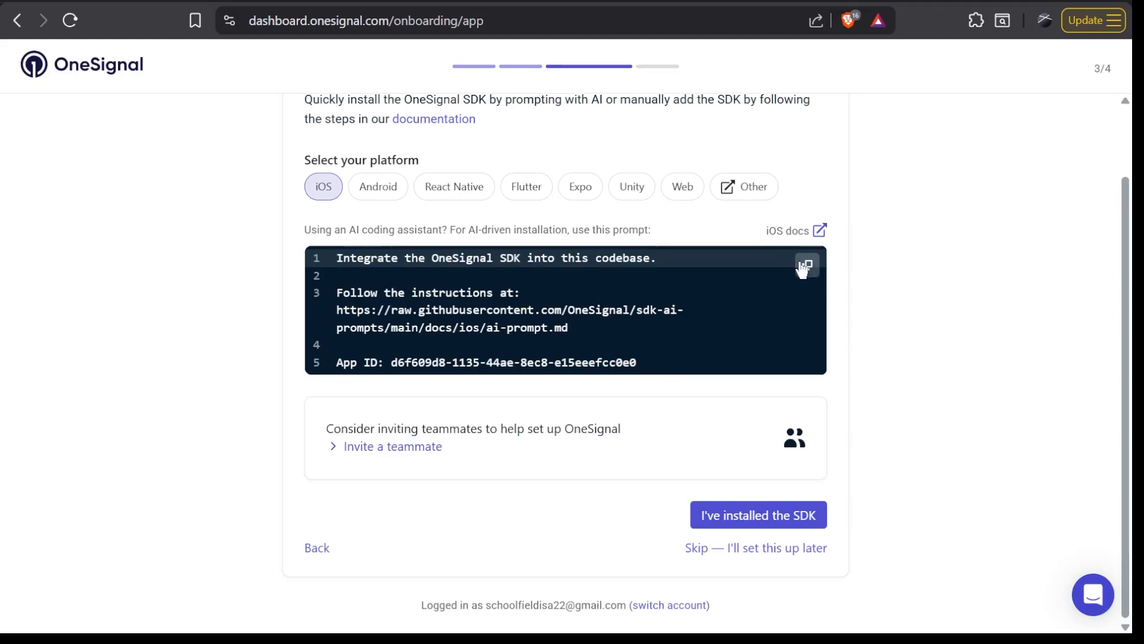
left_click(396, 202)
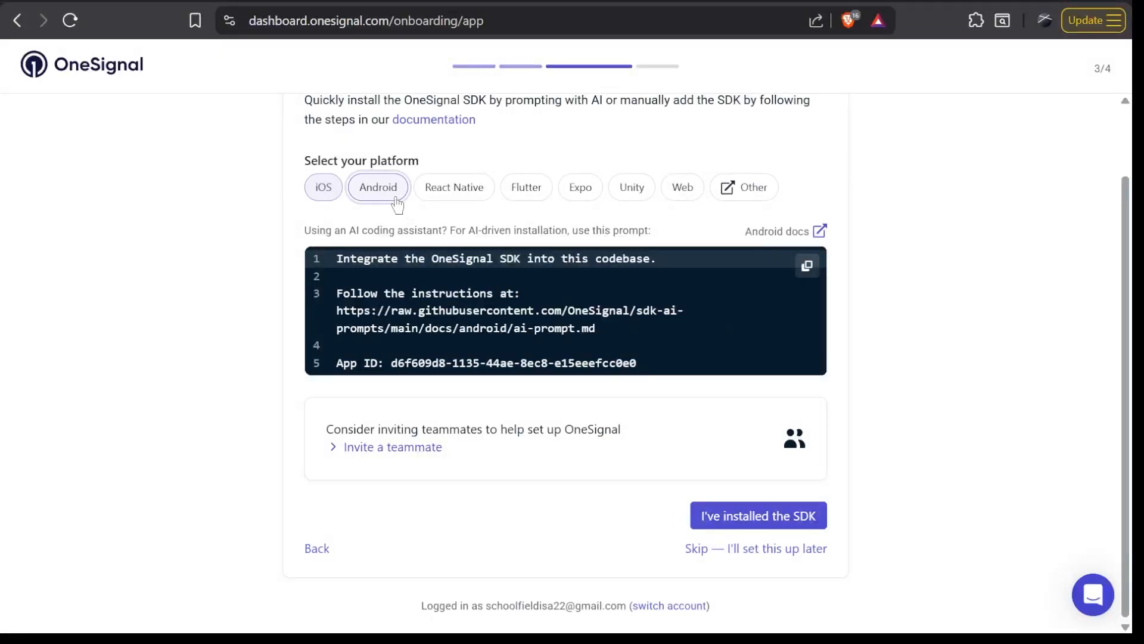
left_click(462, 195)
left_click(530, 191)
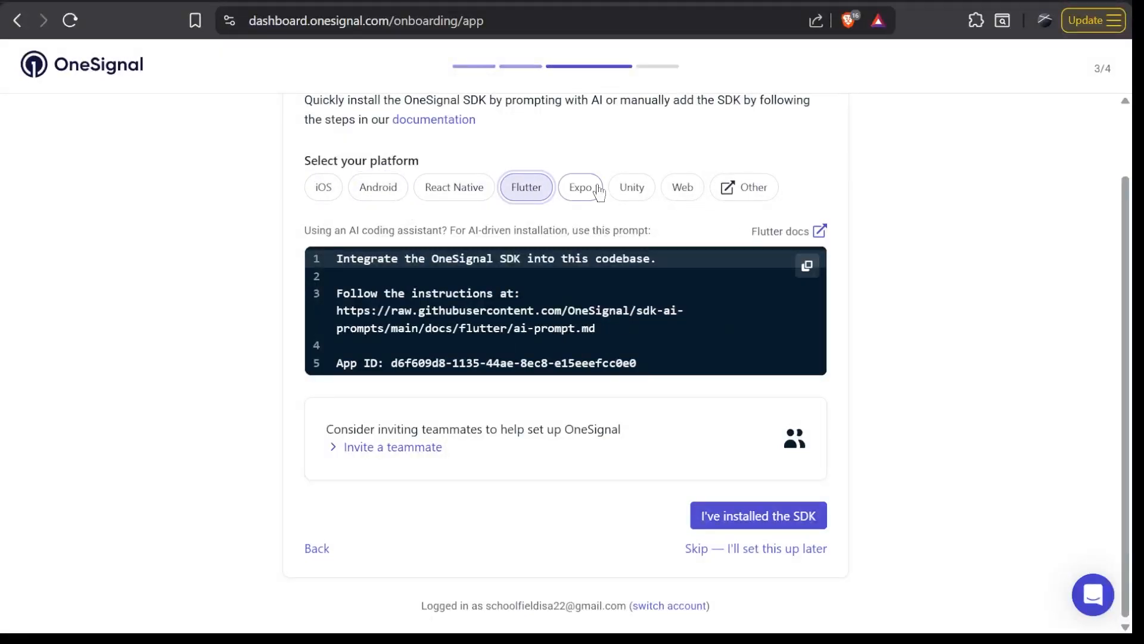
left_click(585, 189)
left_click(630, 188)
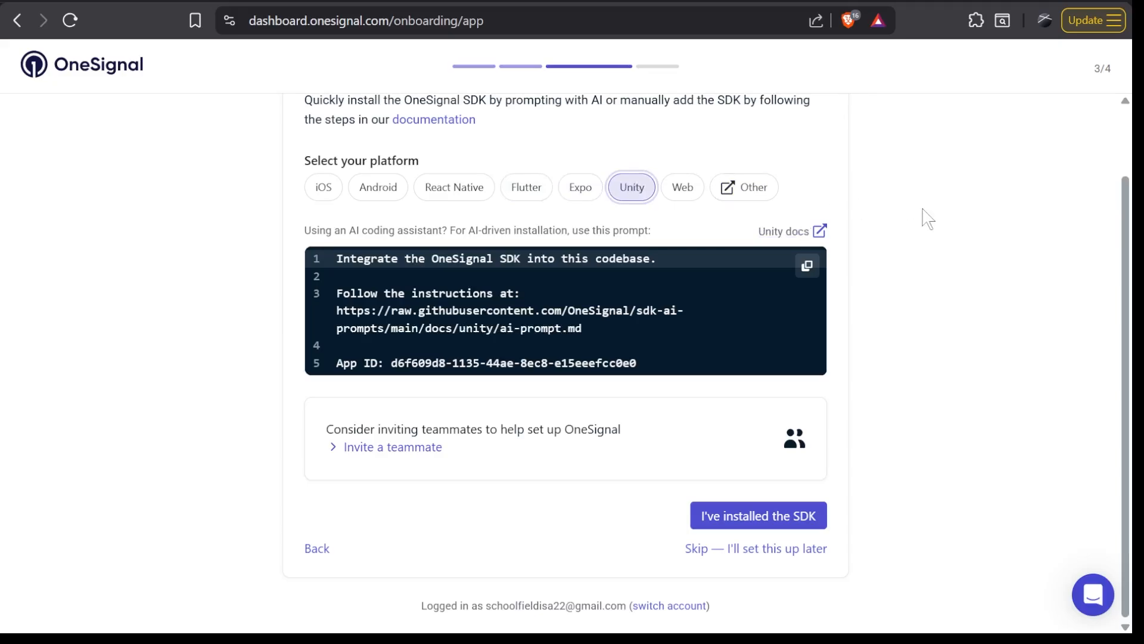
Step: Skip the SDK installation and proceed to the plan selection page
scroll(924, 217, "up", 2)
scroll(924, 217, "down", 2)
scroll(924, 217, "up", 2)
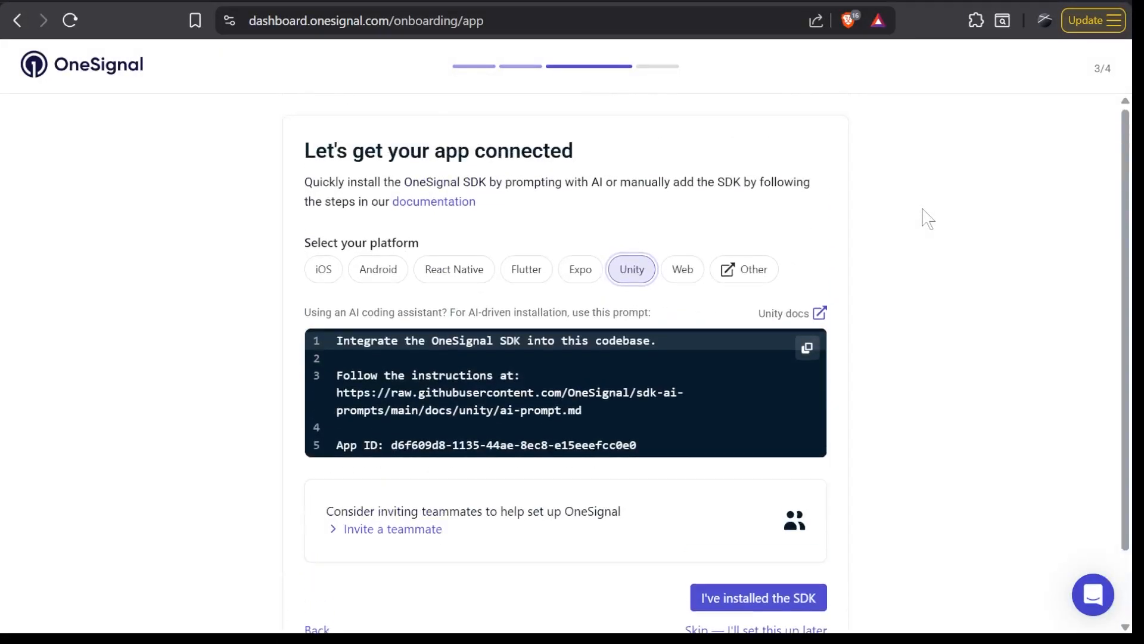
scroll(924, 217, "down", 2)
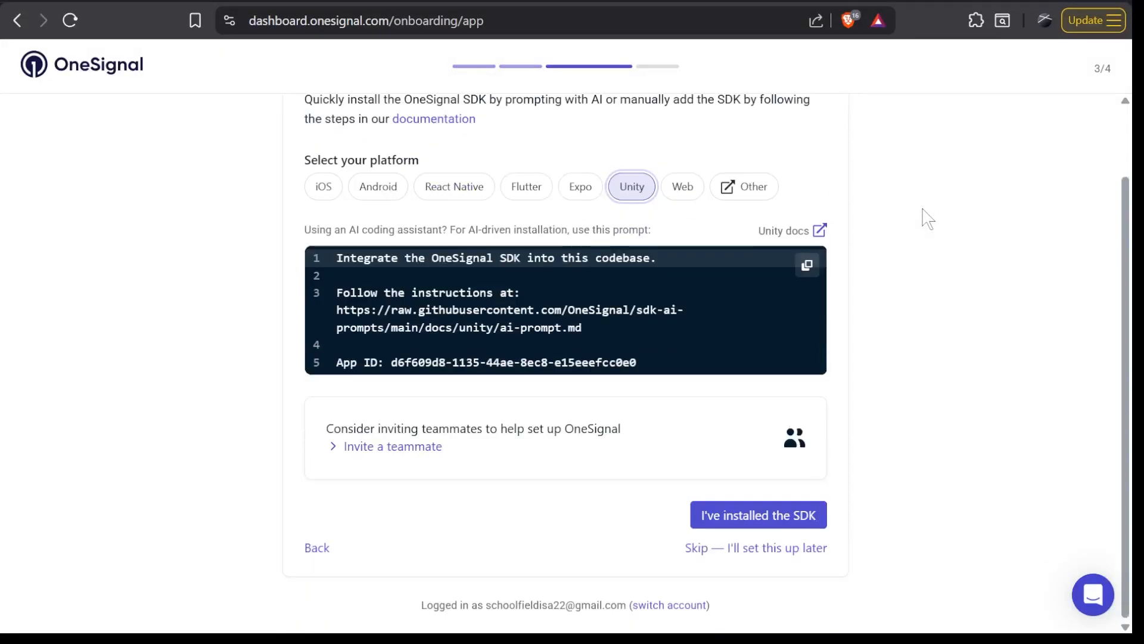
left_click(786, 548)
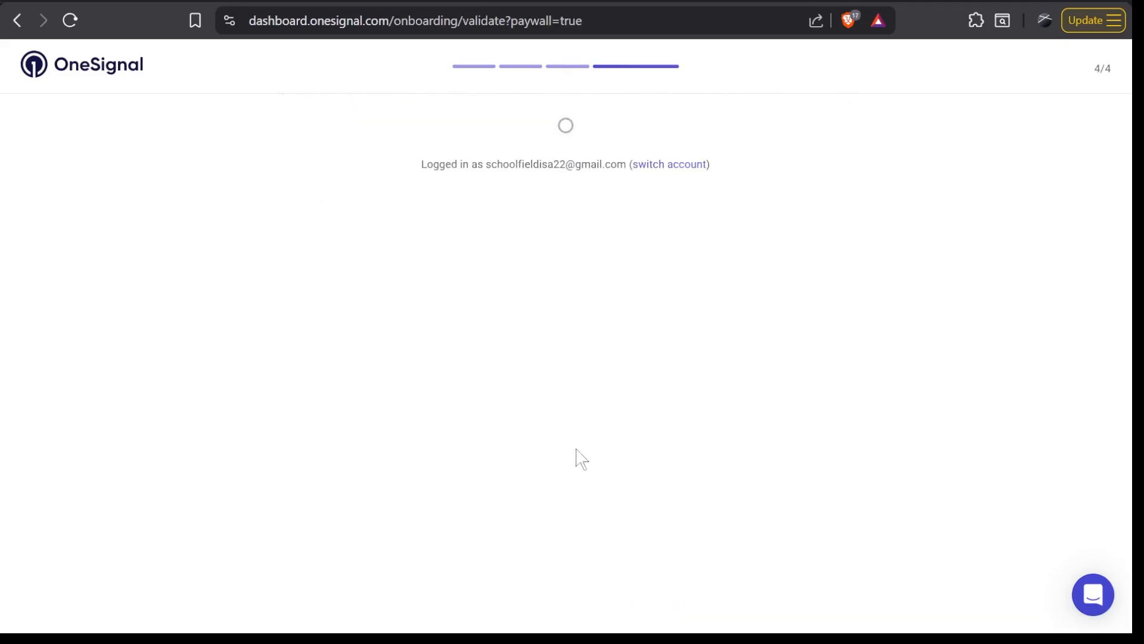
Step: Compare the prices and features of the Free, Growth, Professional and Enterprise plans
scroll(858, 156, "down", 1)
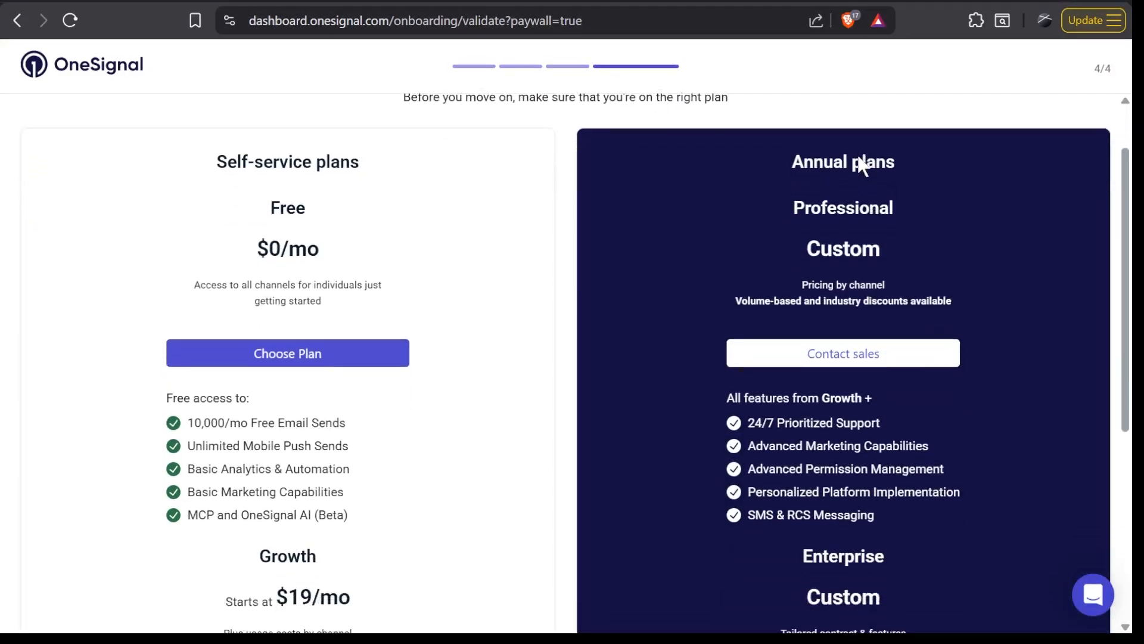
scroll(859, 157, "up", 1)
scroll(858, 156, "down", 2)
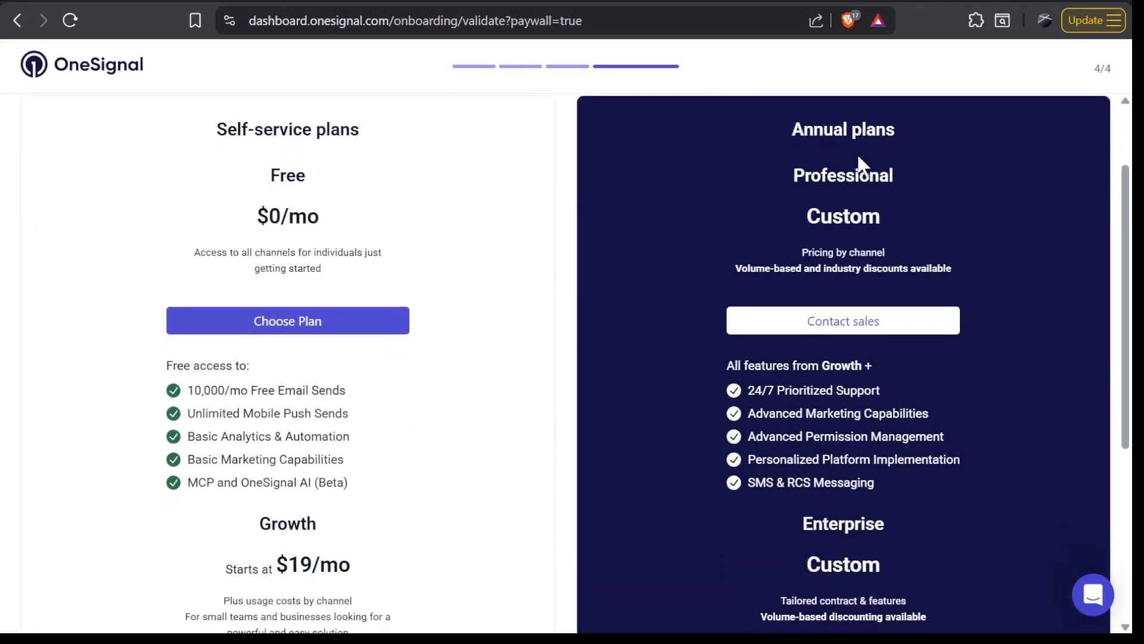
scroll(862, 164, "down", 1)
scroll(407, 298, "down", 4)
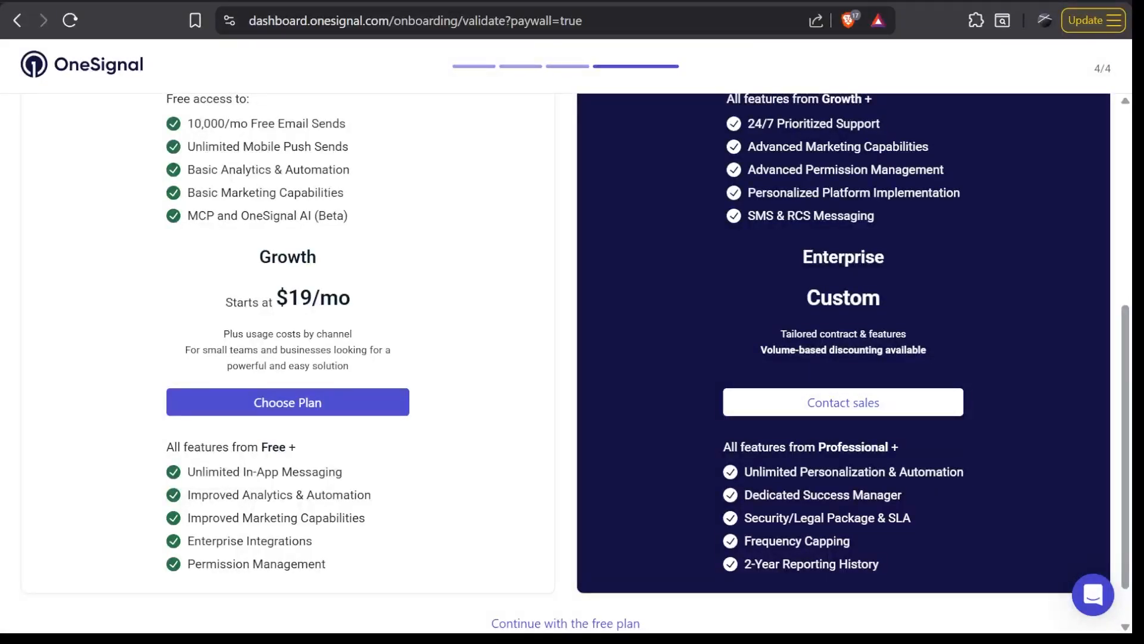
scroll(280, 205, "down", 1)
scroll(330, 248, "down", 1)
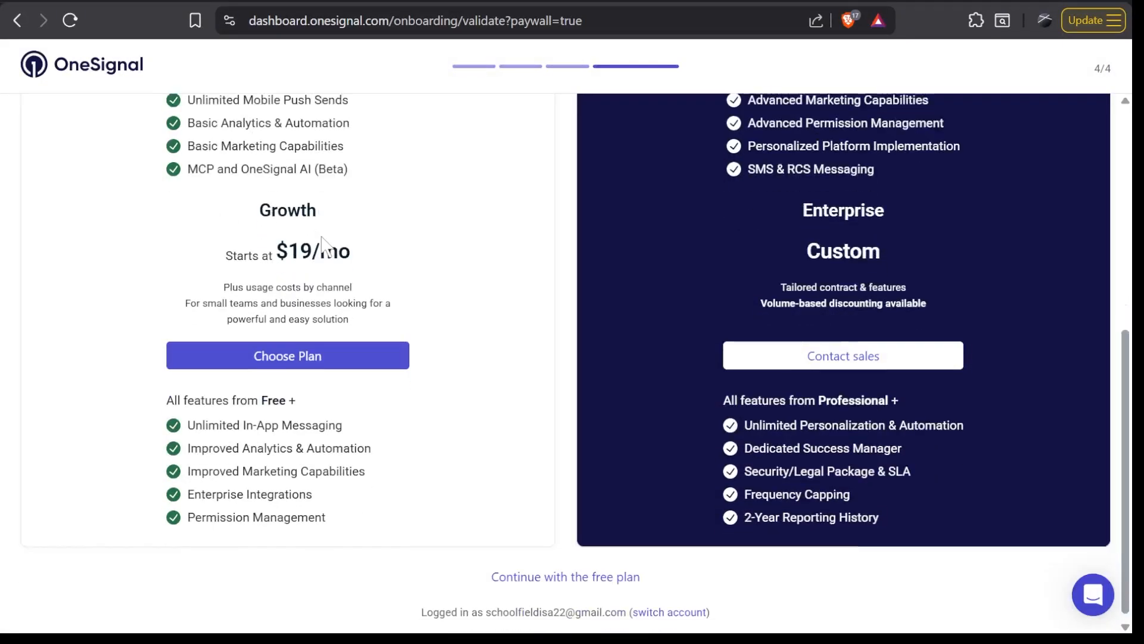
scroll(343, 547, "up", 5)
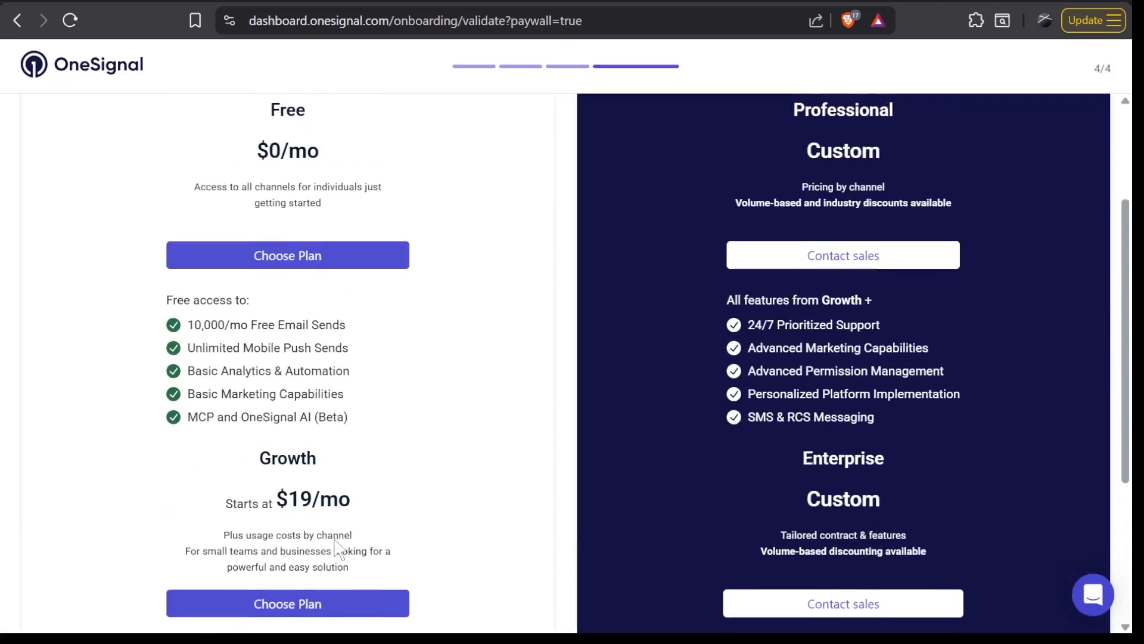
scroll(341, 543, "down", 4)
scroll(700, 205, "up", 4)
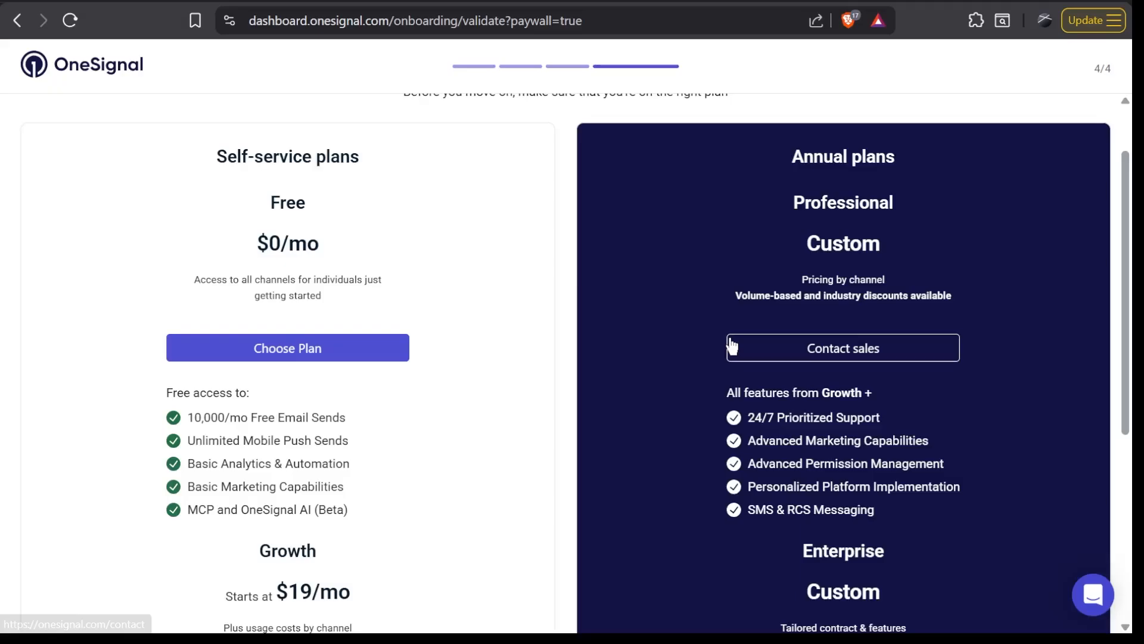
scroll(732, 346, "down", 2)
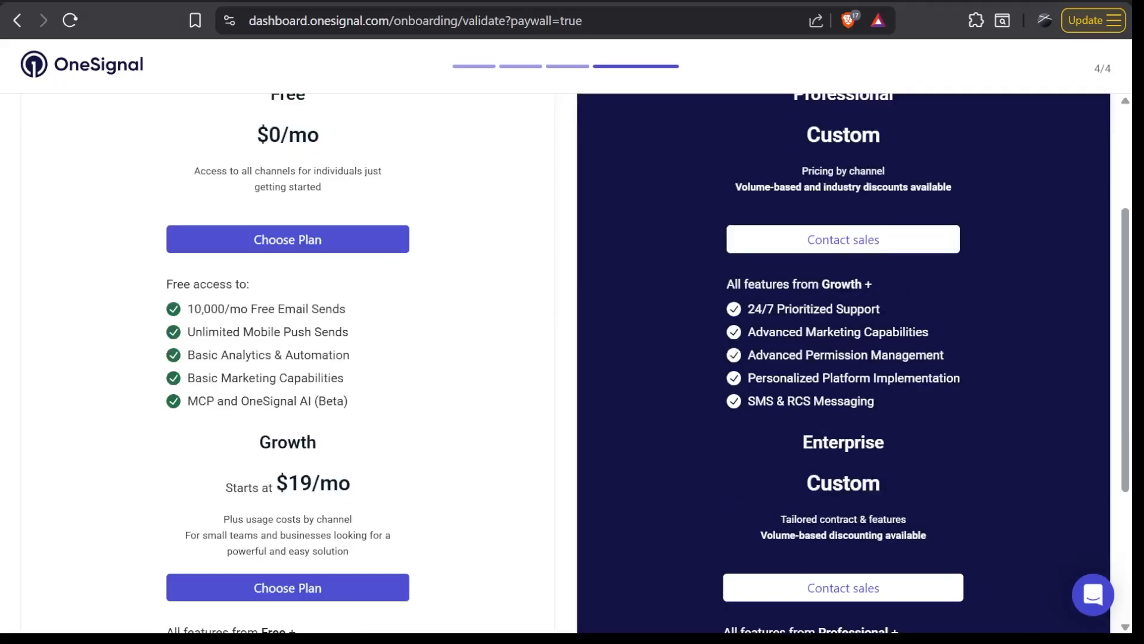
Step: Review the remaining plan features, including the Free plan's mobile push sends, and continue with the free plan
scroll(482, 295, "down", 2)
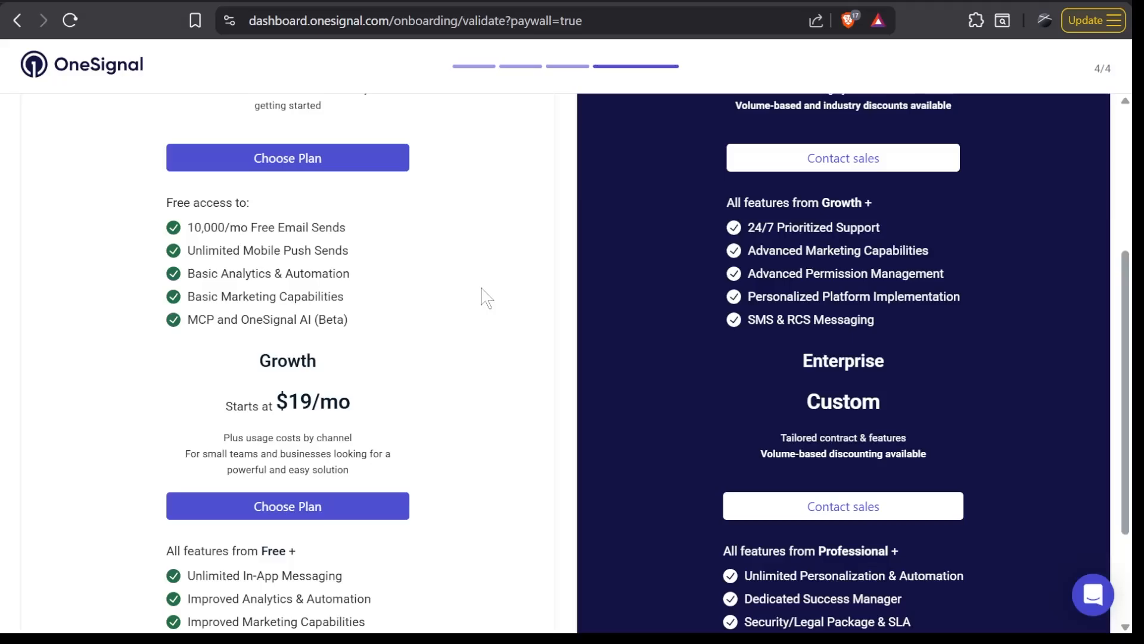
scroll(481, 295, "down", 1)
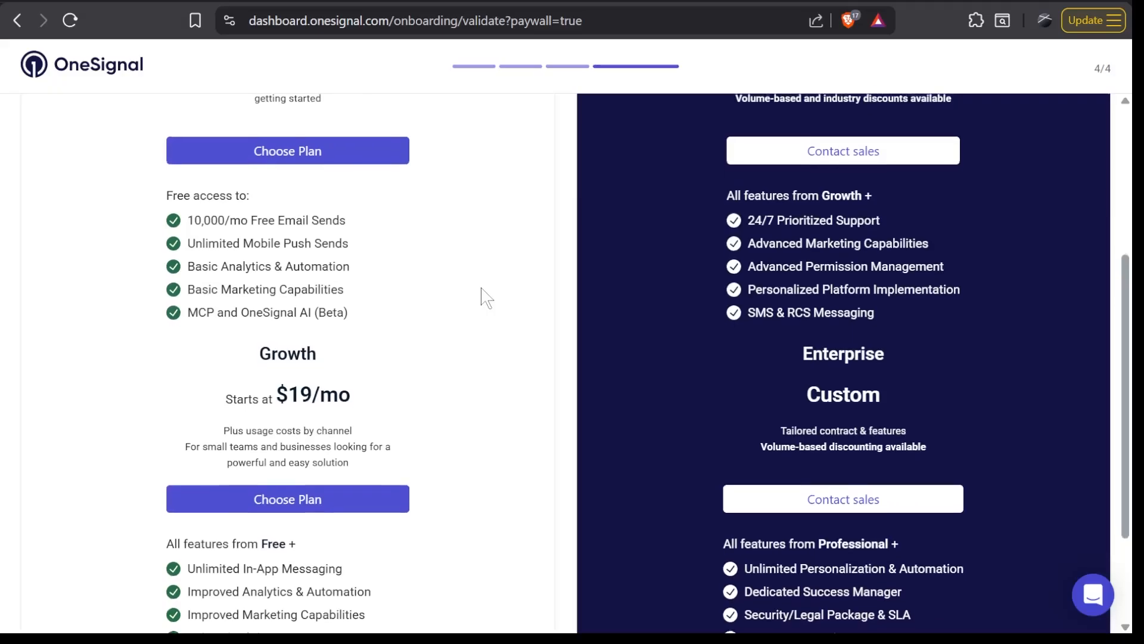
scroll(482, 295, "down", 1)
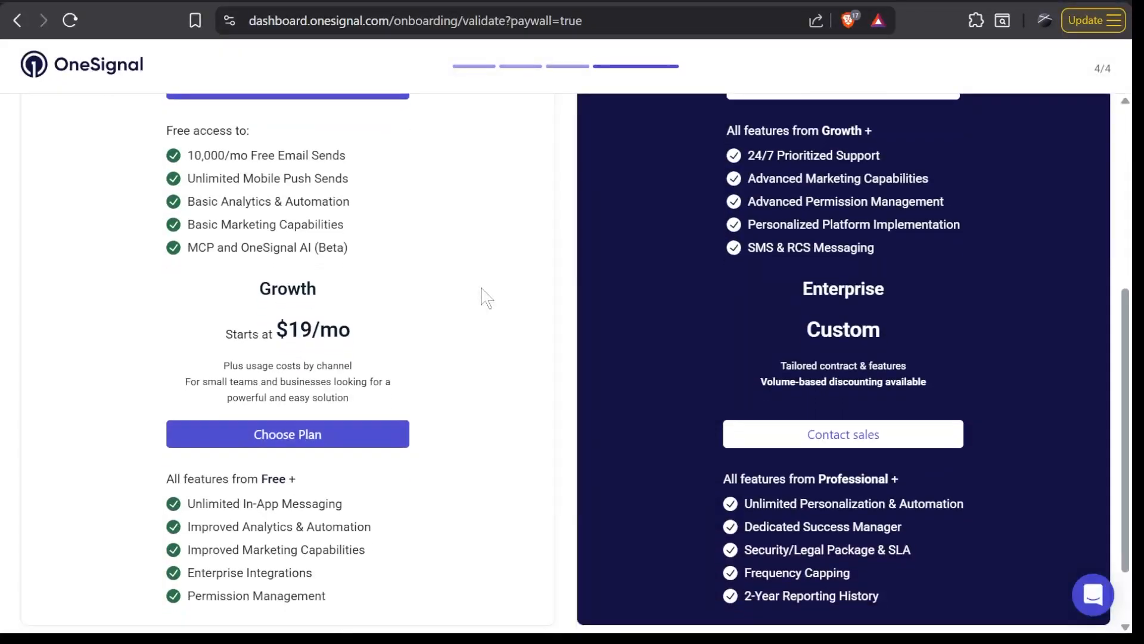
triple_click(224, 179)
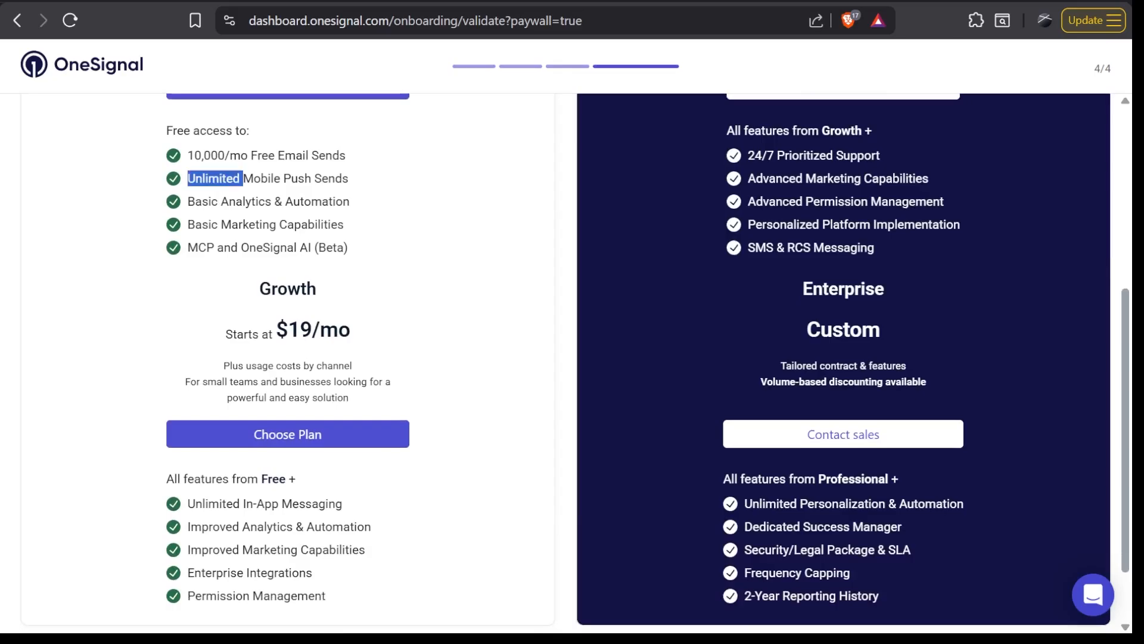
left_click(397, 236)
scroll(399, 242, "down", 2)
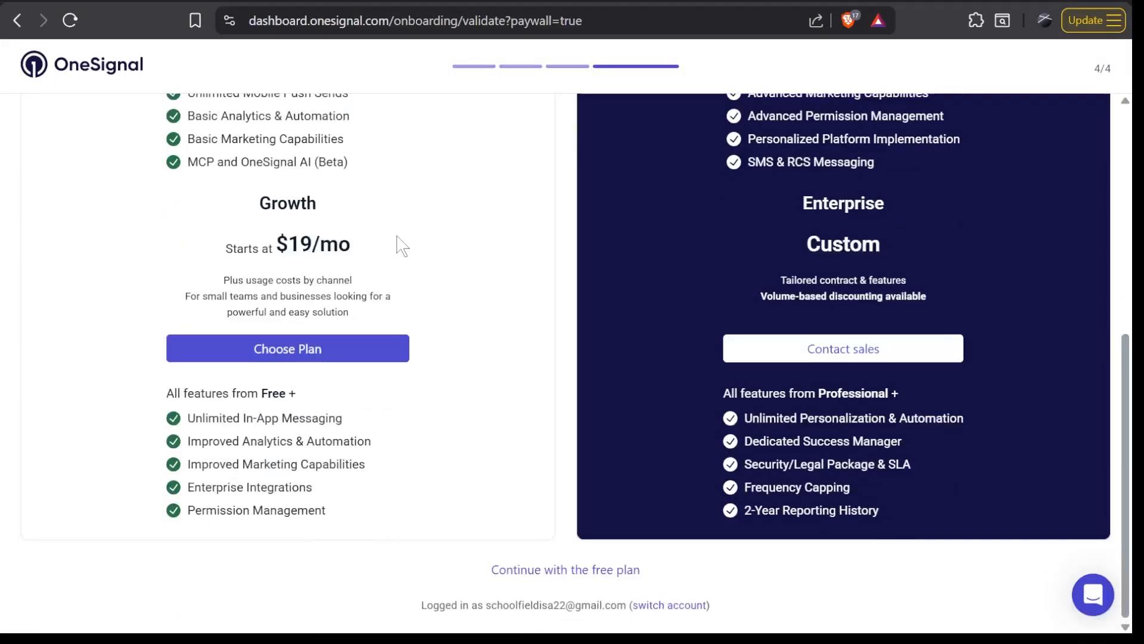
left_click(527, 574)
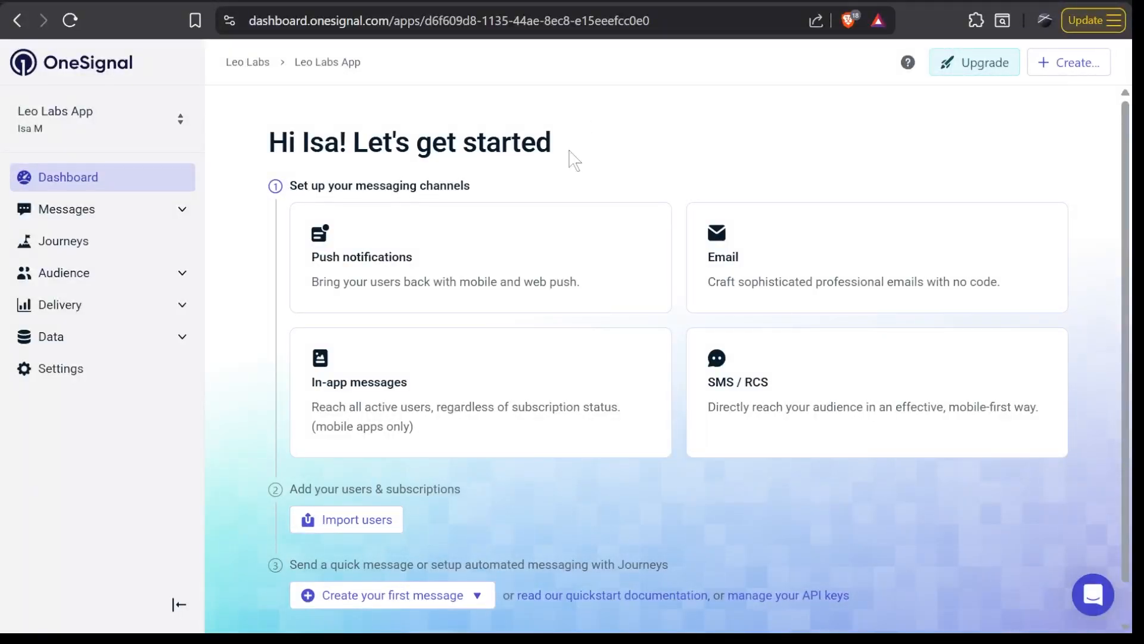
Step: Start the push notifications channel setup, select Web as the platform and continue to its configuration
left_click(476, 266)
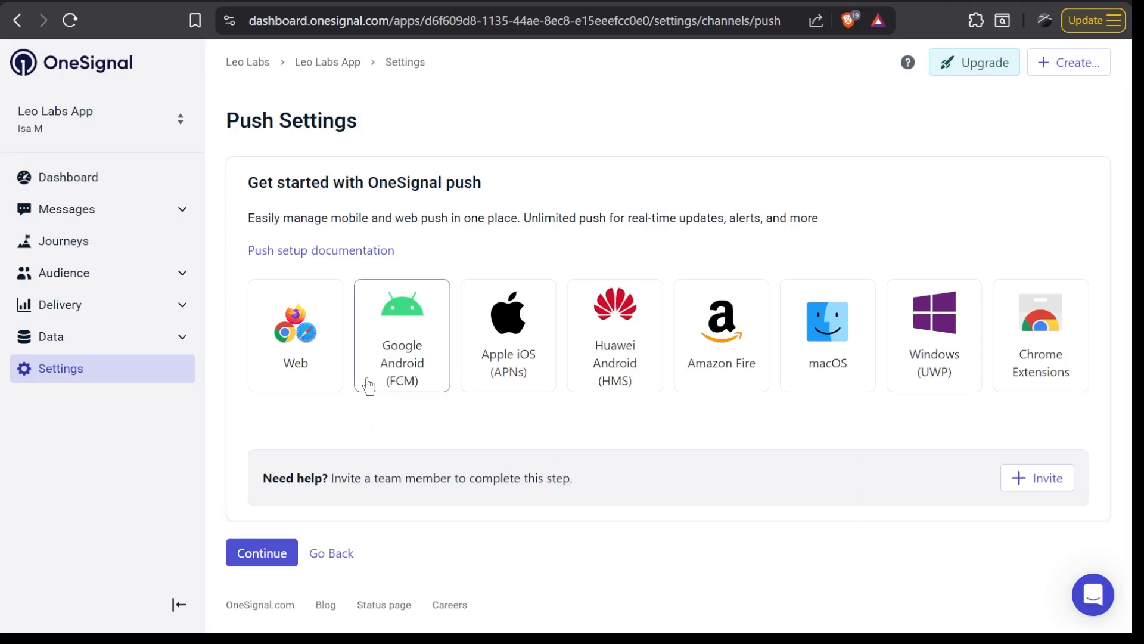
left_click(297, 359)
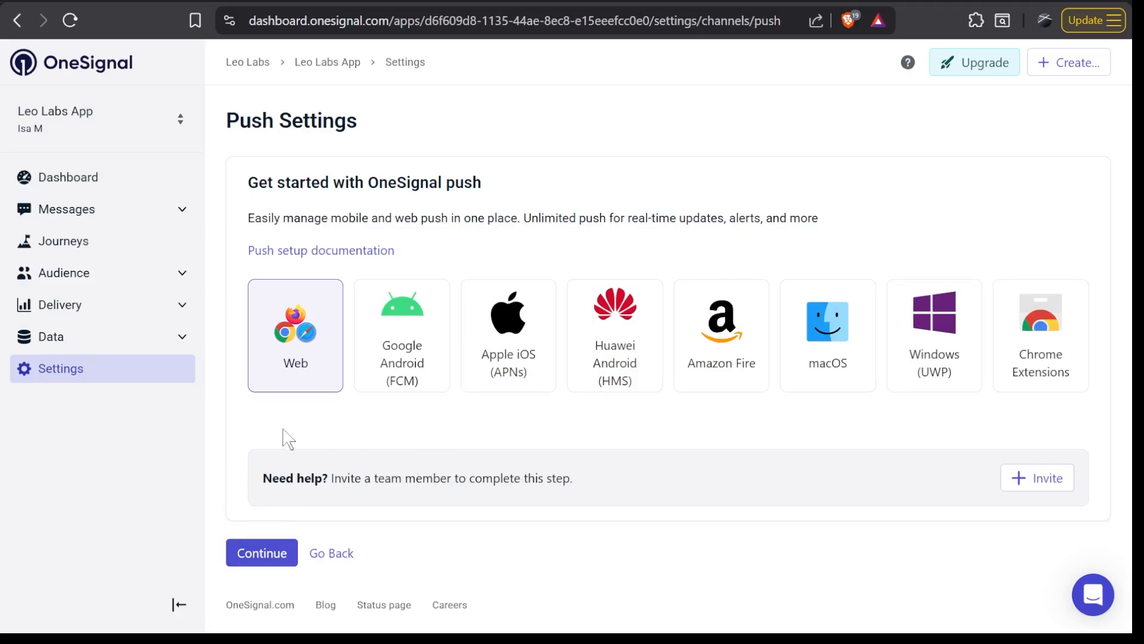
left_click(263, 551)
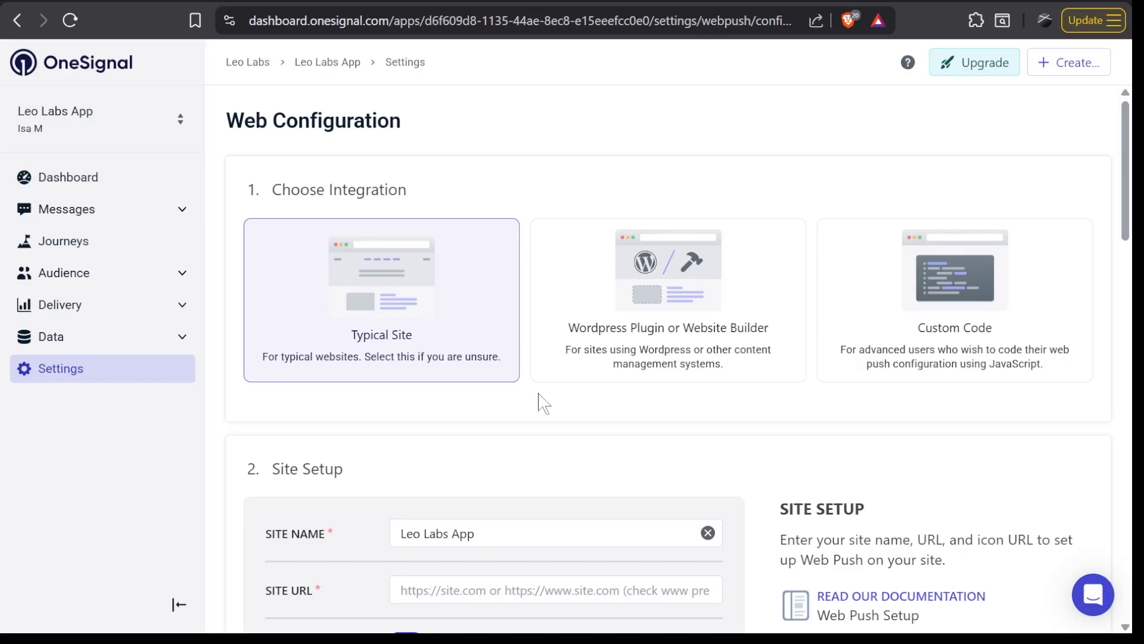
scroll(450, 350, "down", 2)
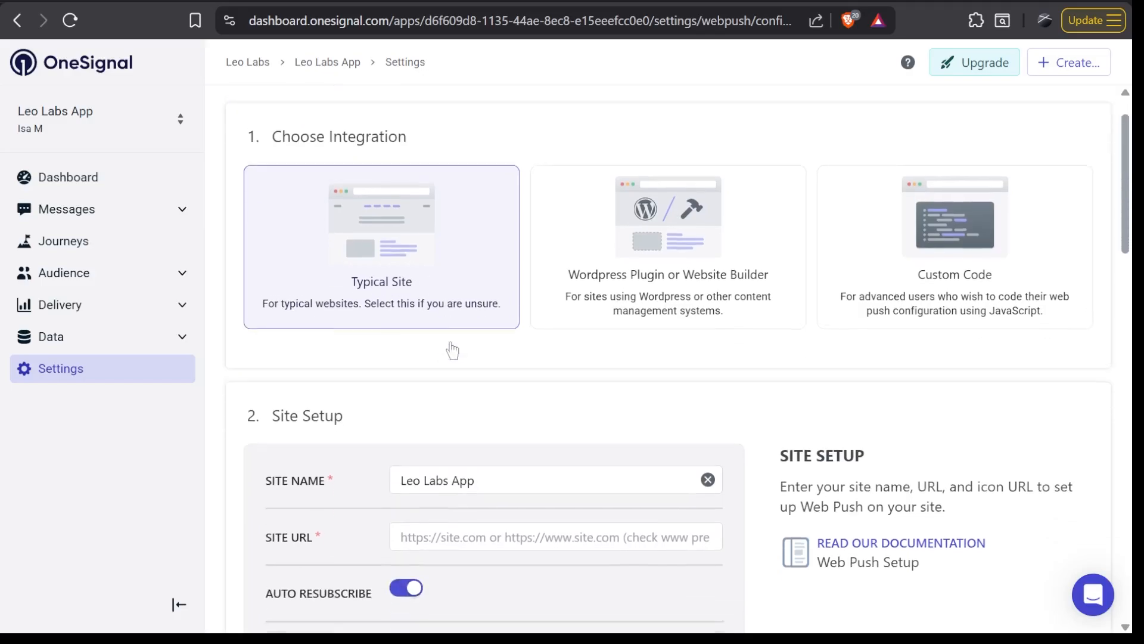
scroll(439, 233, "down", 4)
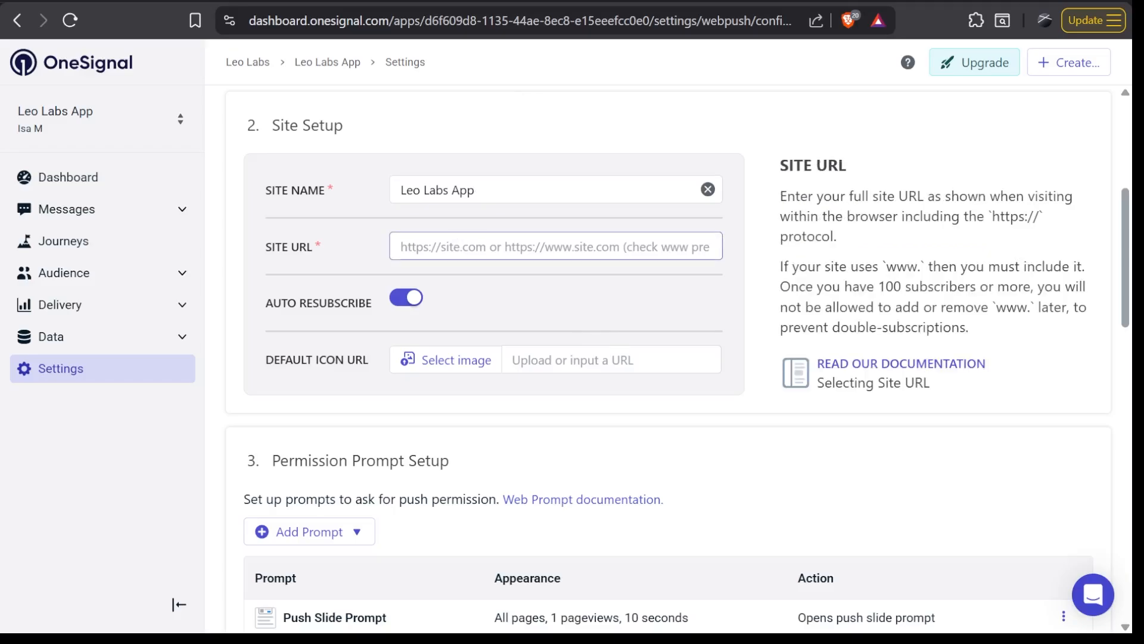
left_click(554, 246)
type("https://melodic-pastelito-901436.netlify.app/")
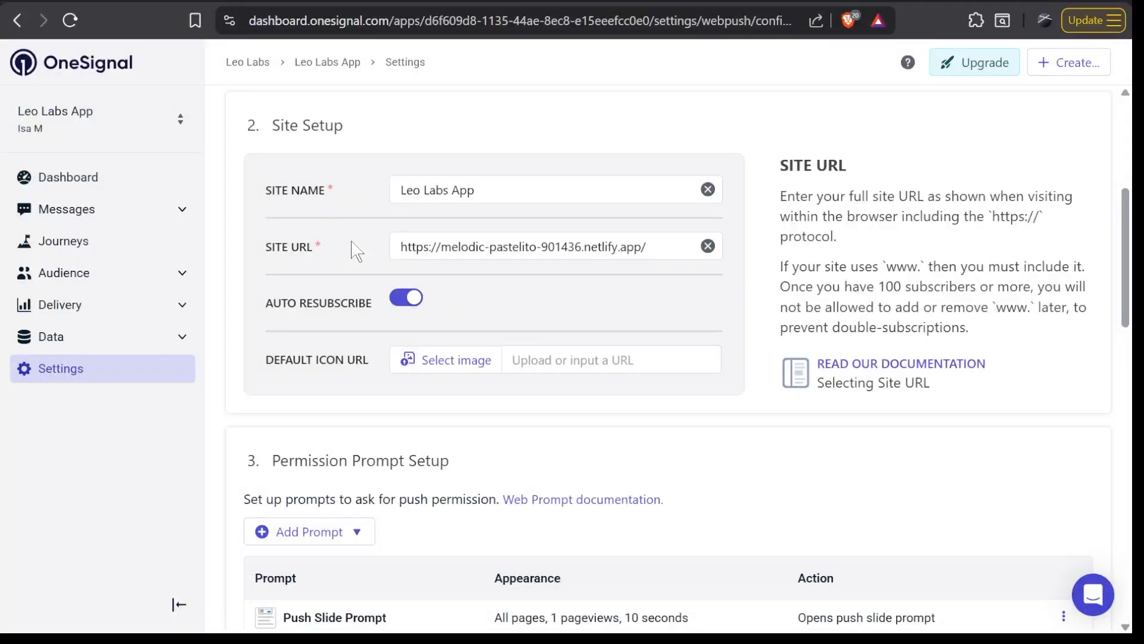
mouse_move(279, 372)
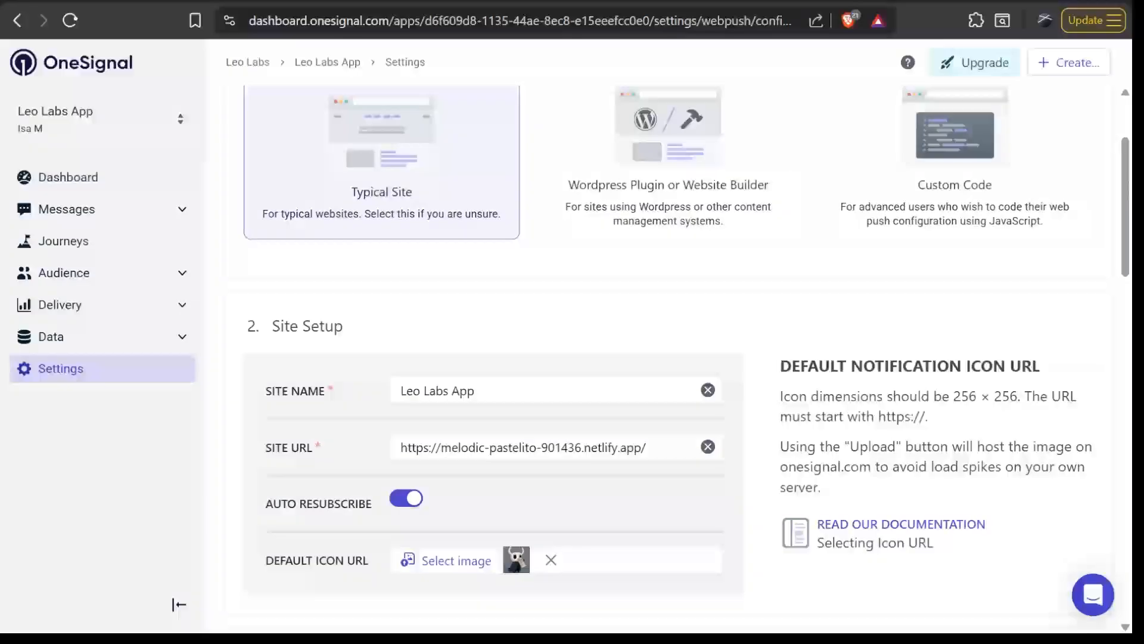
scroll(679, 356, "down", 8)
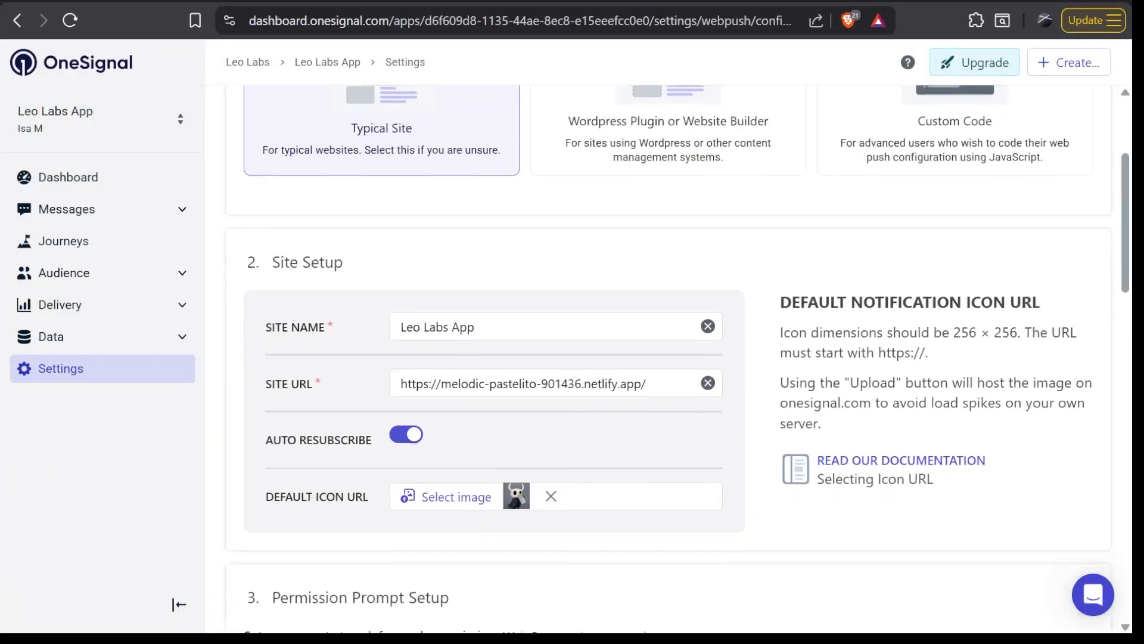
scroll(679, 355, "down", 1)
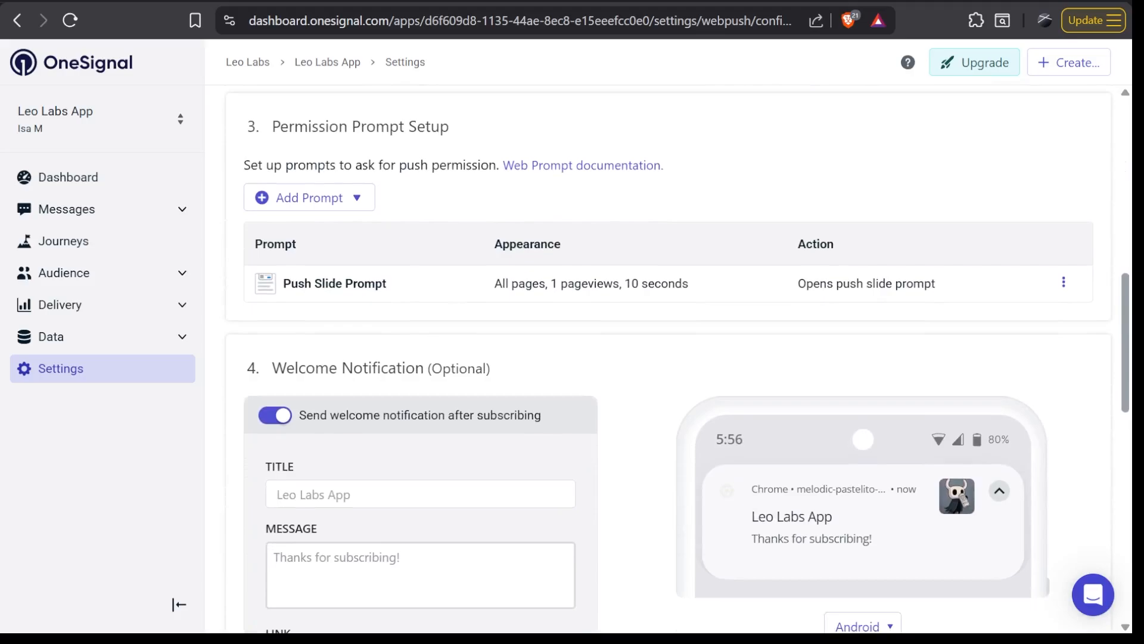
scroll(679, 356, "up", 1)
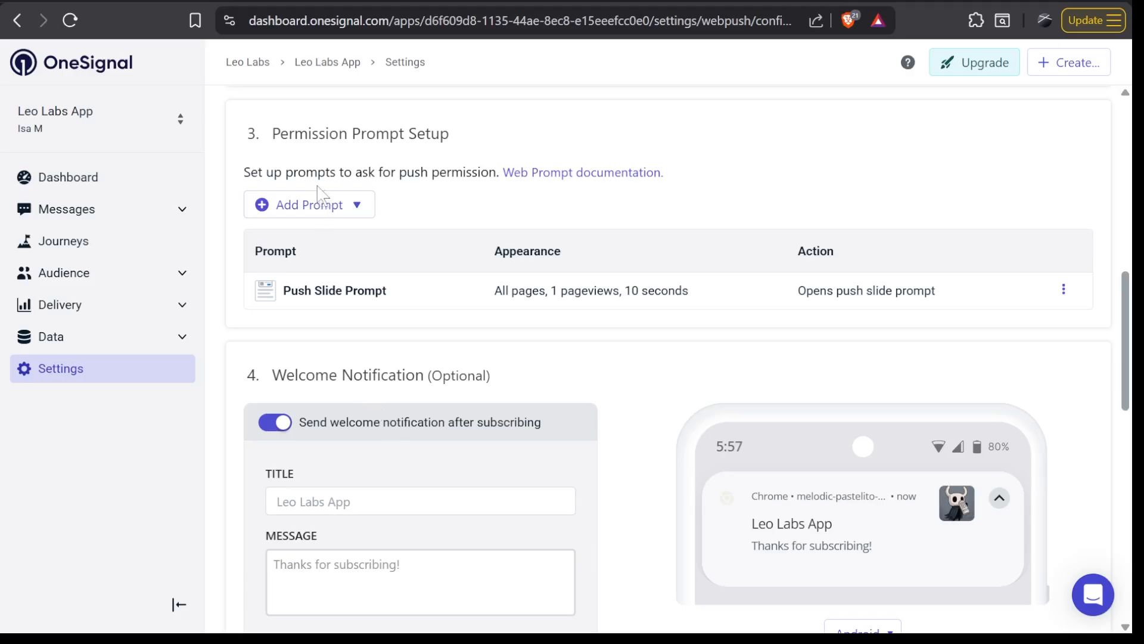
left_click(292, 210)
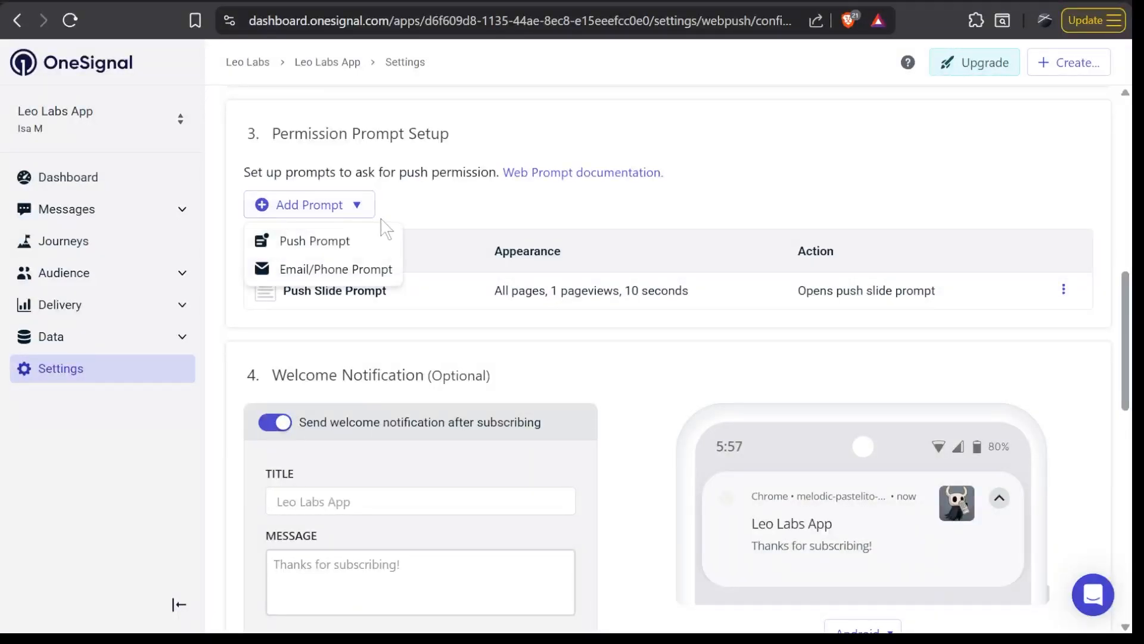
scroll(358, 220, "down", 1)
left_click(347, 192)
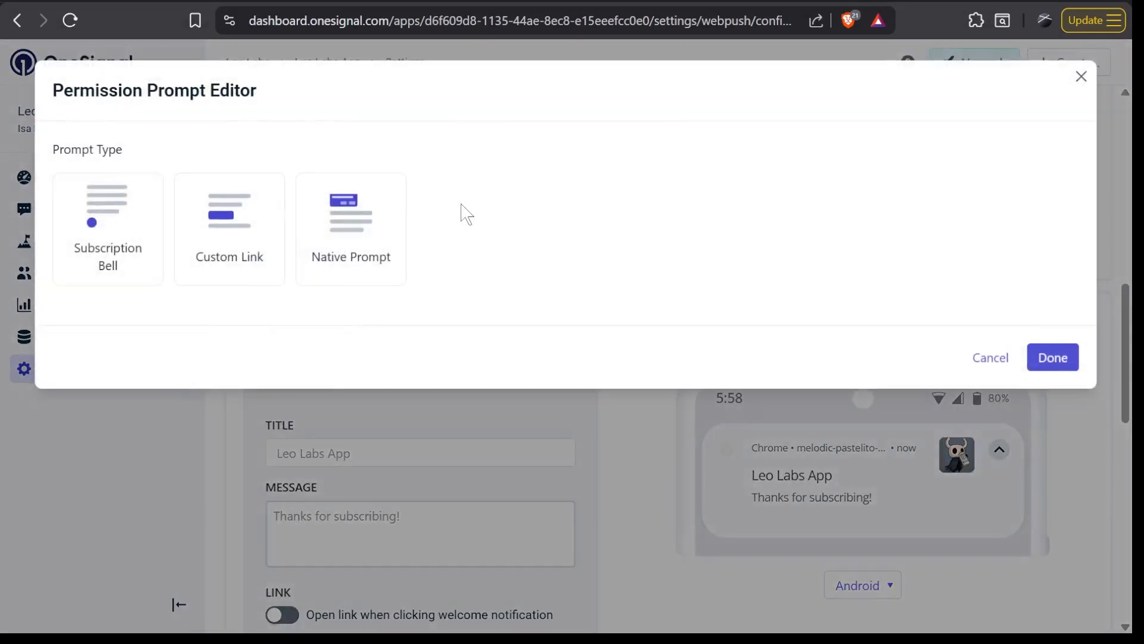
left_click(353, 220)
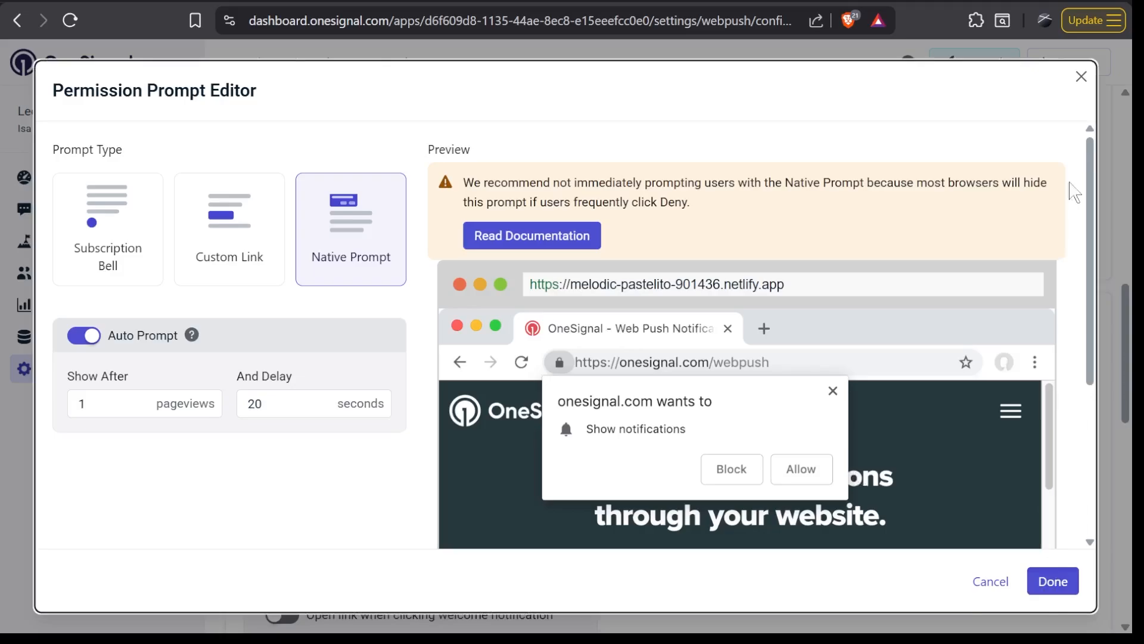
left_click(1083, 85)
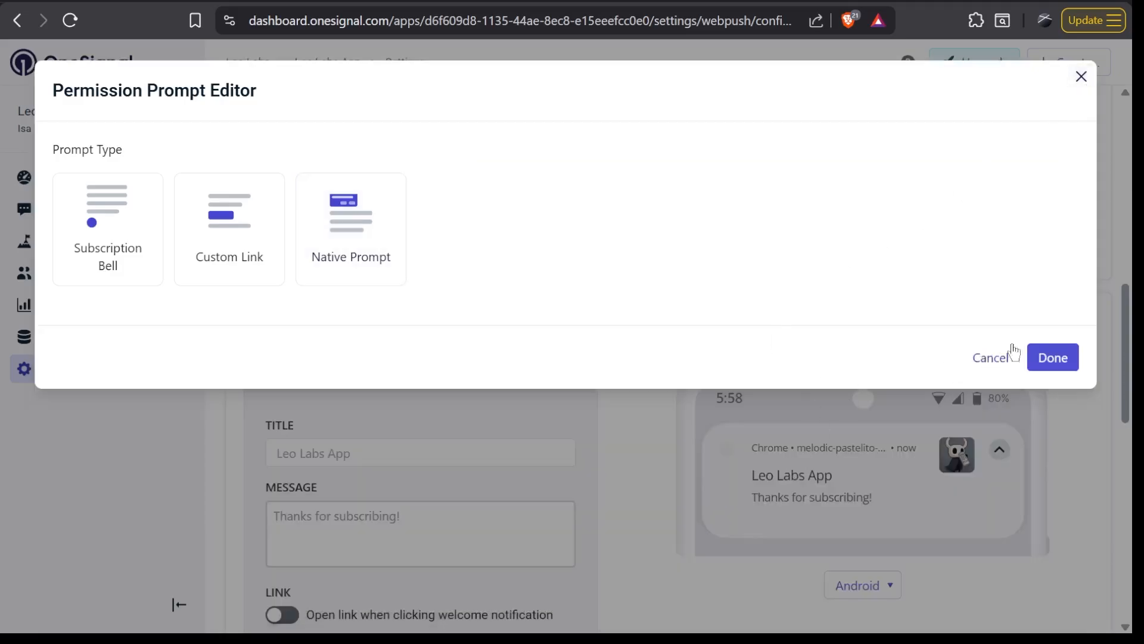
left_click(1053, 348)
Step: Customize the Push Slide Prompt text with the instructions "Enable our notification to make your day better." and Button 2 as "Make the Day"
scroll(418, 250, "up", 1)
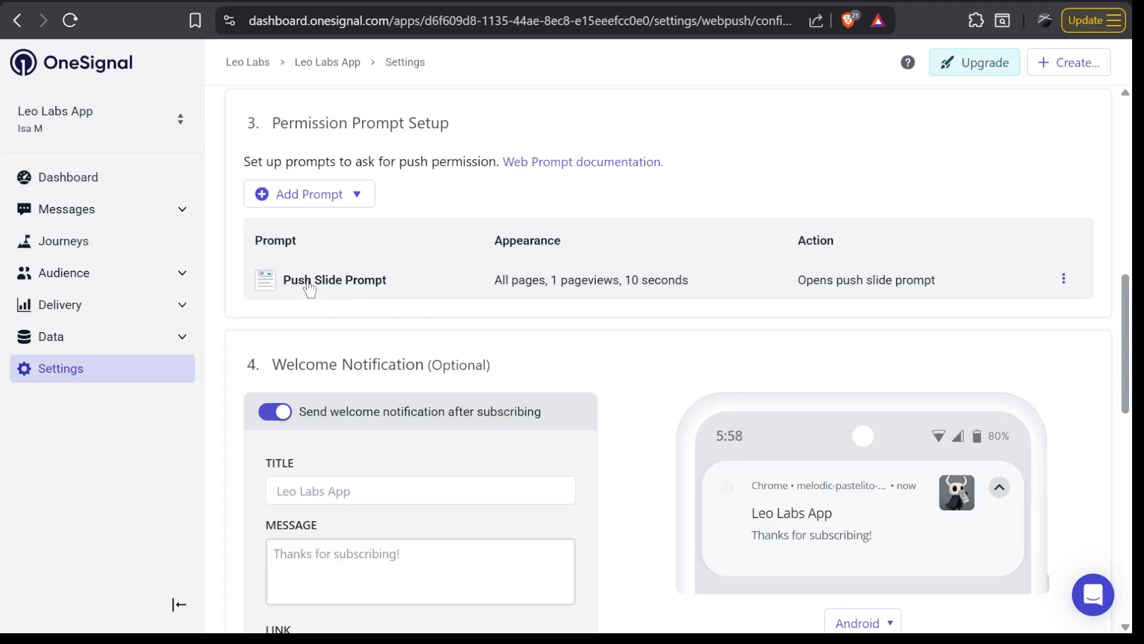
left_click(309, 284)
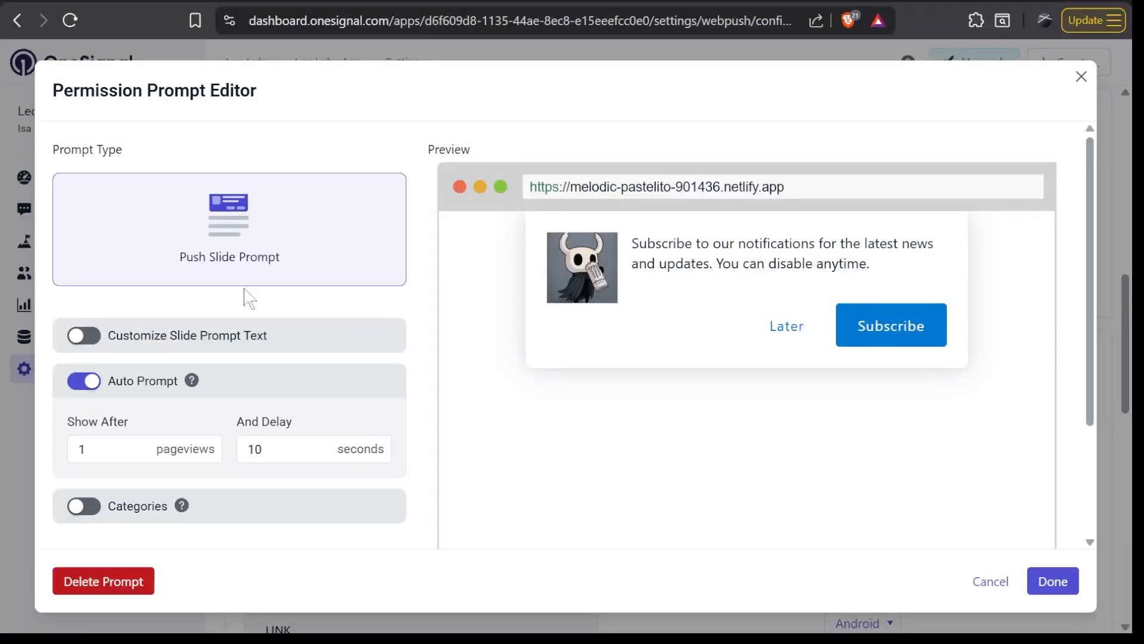
scroll(244, 262, "down", 1)
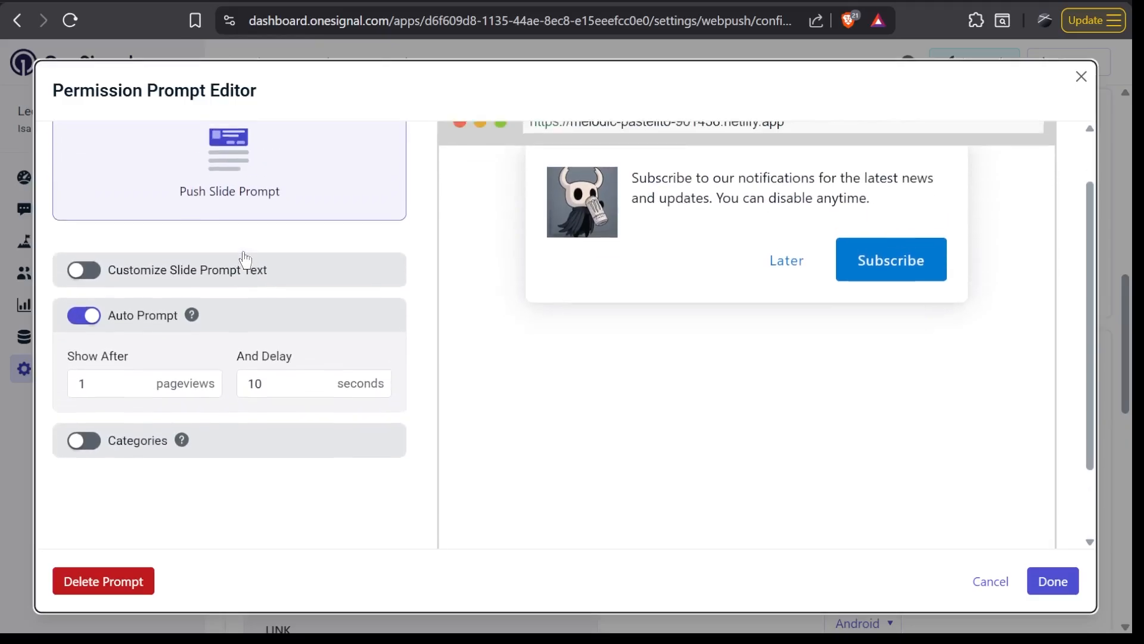
scroll(244, 260, "up", 1)
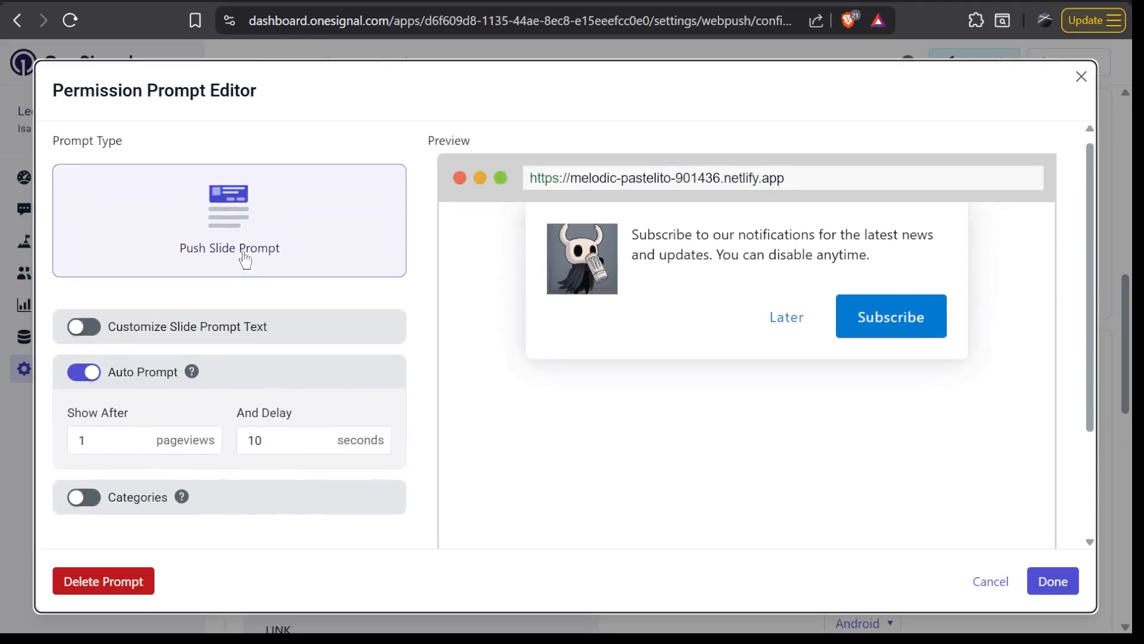
left_click(90, 327)
scroll(184, 370, "down", 1)
scroll(302, 362, "up", 1)
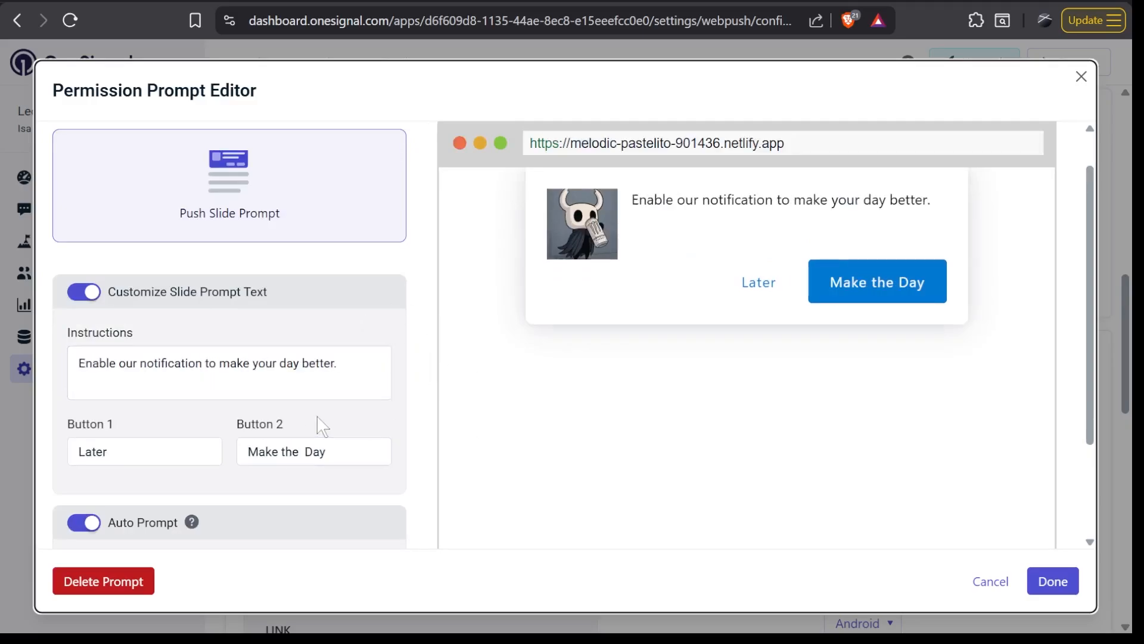
Step: Set the slide prompt's Auto Prompt delay to 11 seconds, keeping it shown after 1 pageview
scroll(318, 417, "down", 1)
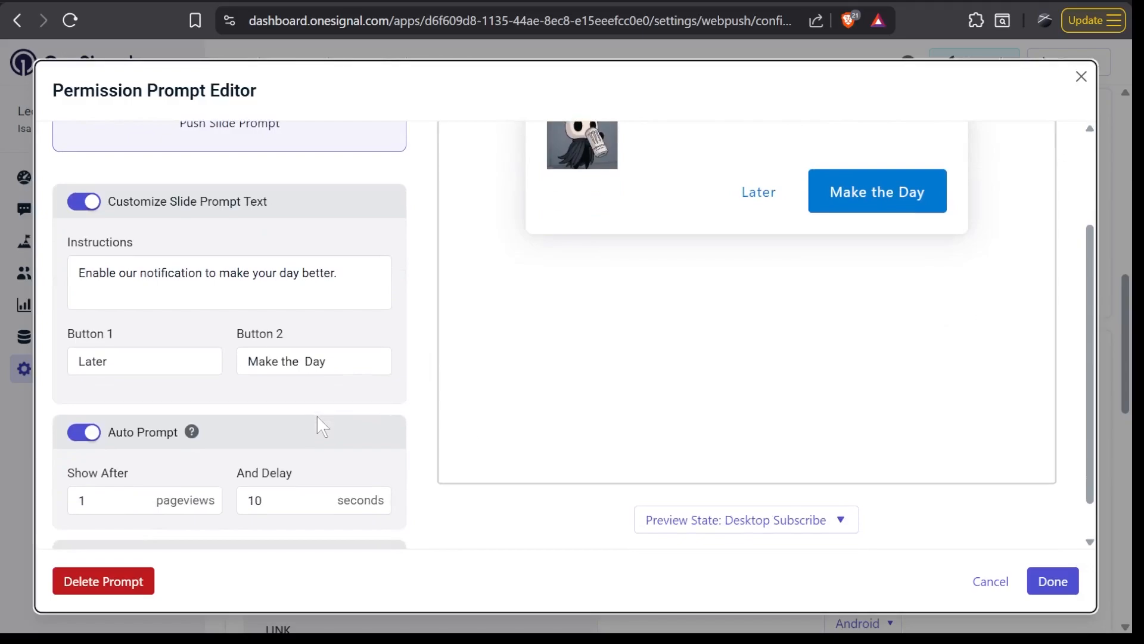
scroll(318, 418, "down", 1)
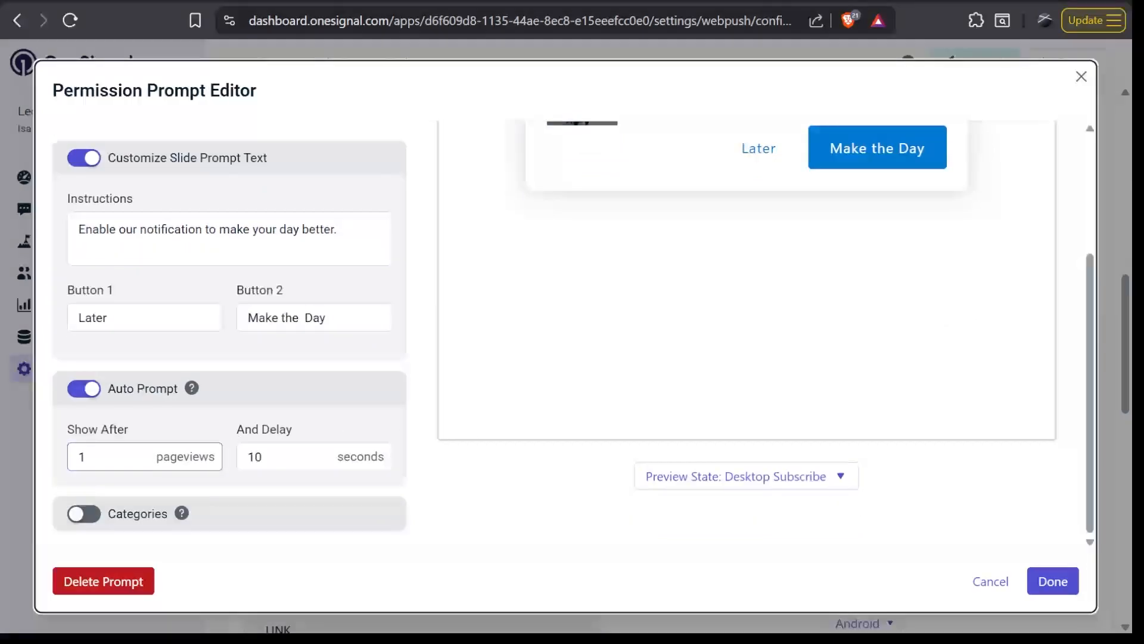
left_click(113, 457)
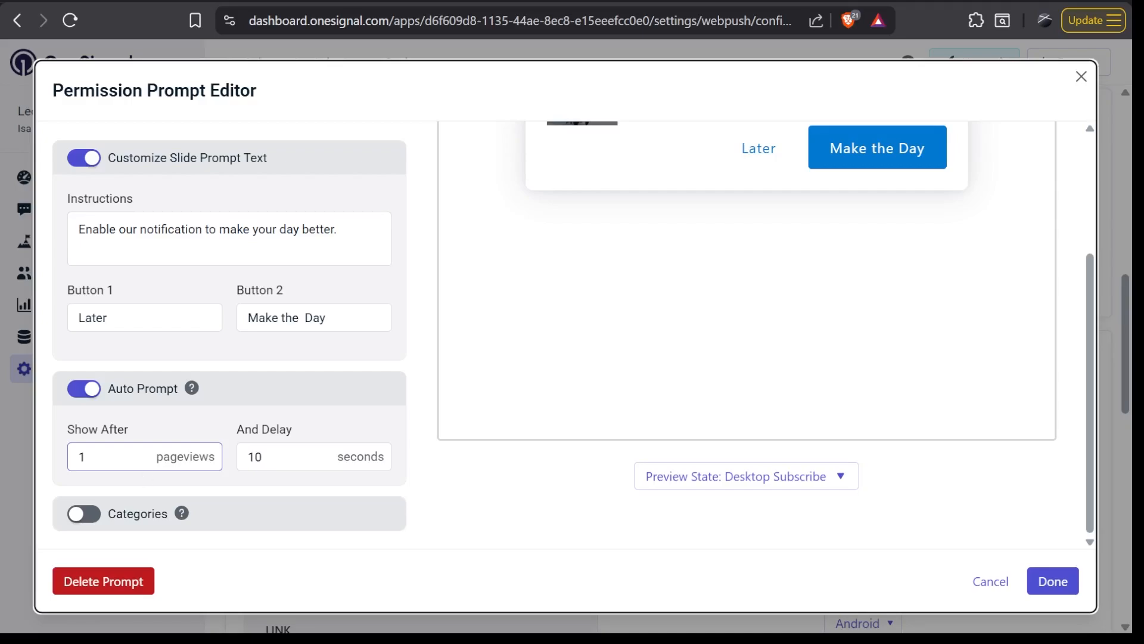
left_click(292, 457)
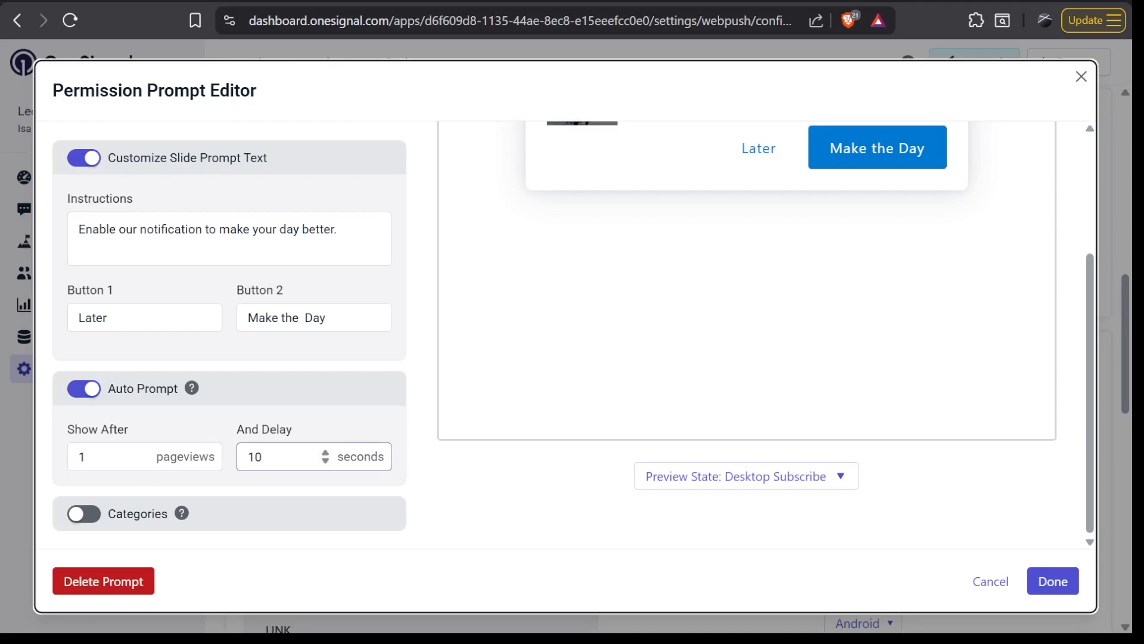
left_click(274, 457)
key("BackSpace")
key("BackSpace")
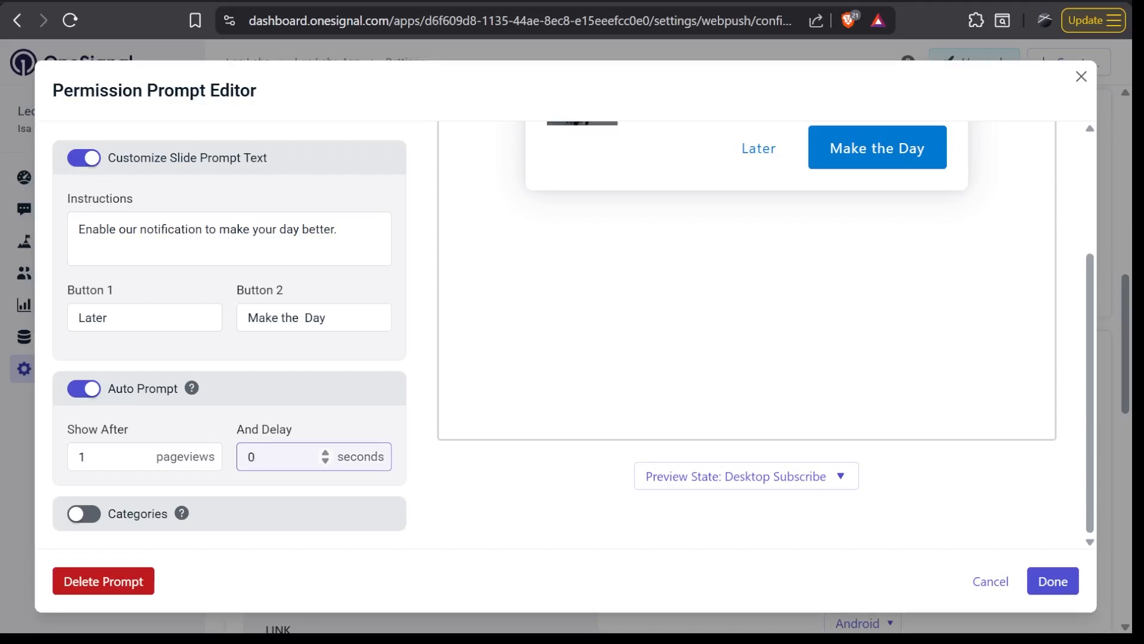
type("20")
scroll(274, 456, "down", 9)
left_click(208, 413)
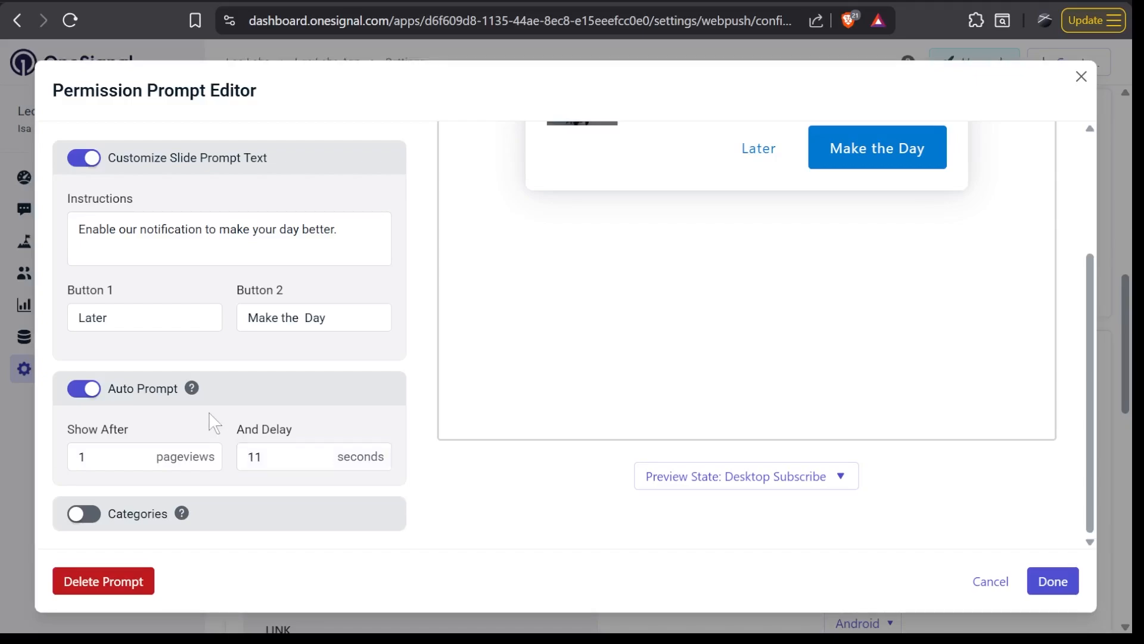
Step: Review the customized slide prompt's preview on desktop and in the Mobile Subscribe state
scroll(424, 340, "up", 3)
scroll(722, 434, "down", 3)
scroll(723, 434, "up", 3)
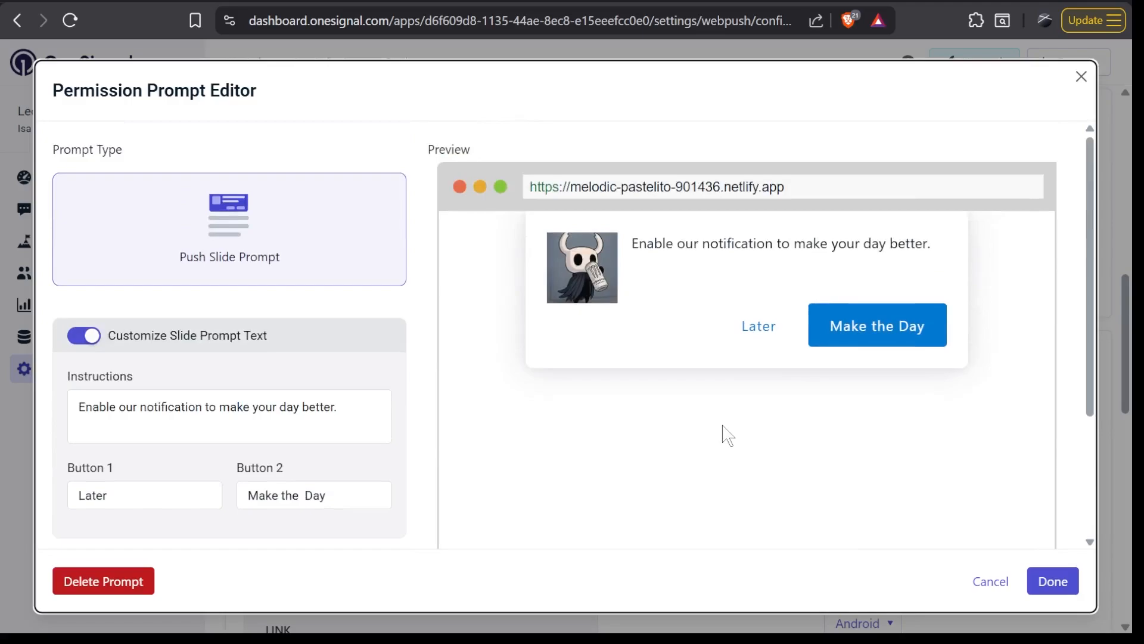
scroll(723, 434, "down", 1)
scroll(727, 435, "down", 2)
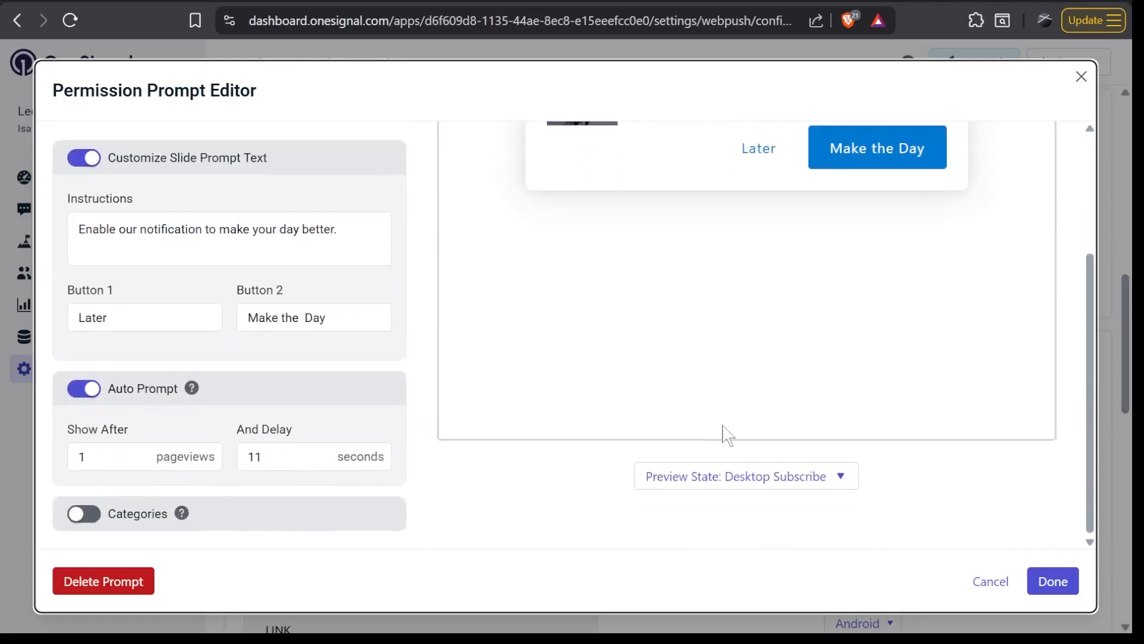
left_click(752, 481)
left_click(739, 439)
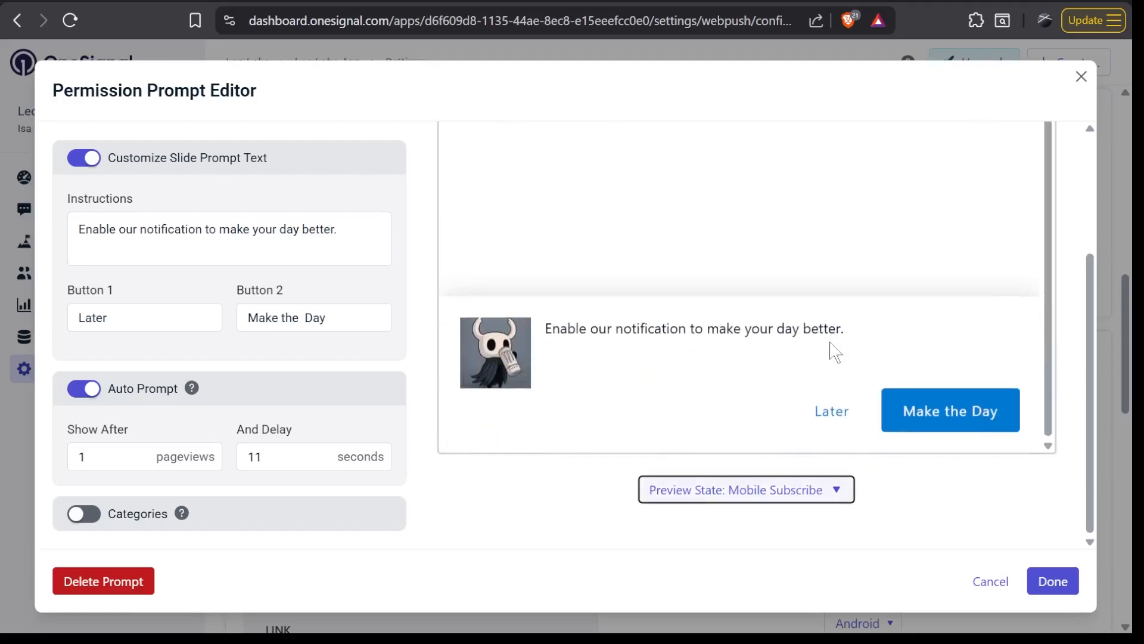
scroll(830, 350, "up", 3)
scroll(830, 349, "down", 3)
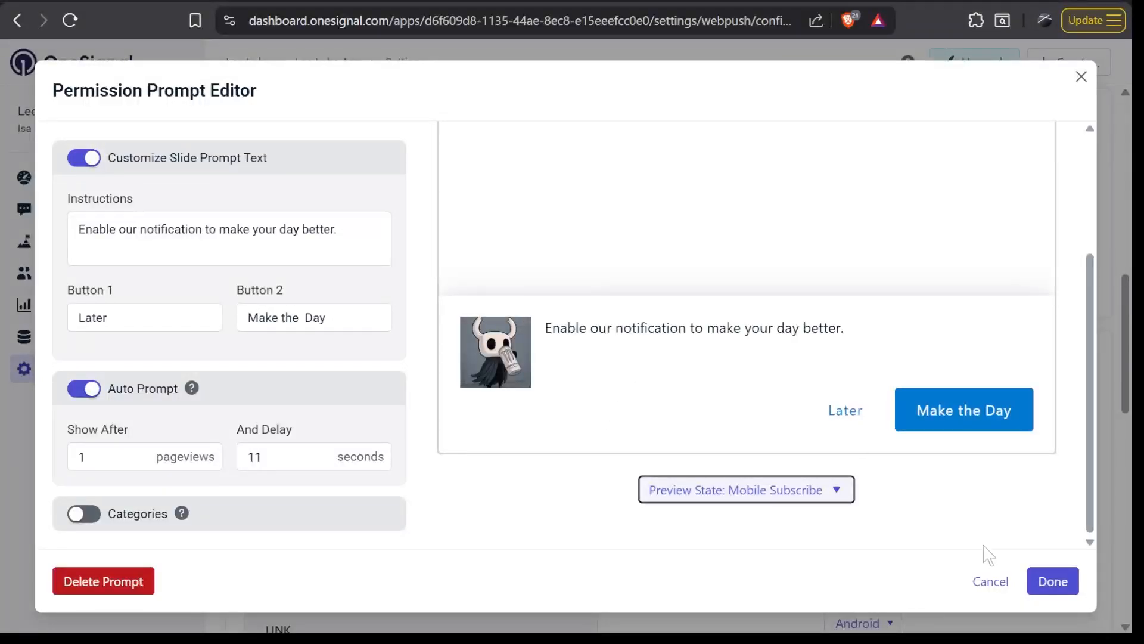
Step: Finish the slide prompt, then set the welcome notification's title to "Leo Club" and message to "You've been added to the cool peeps list."
left_click(1052, 581)
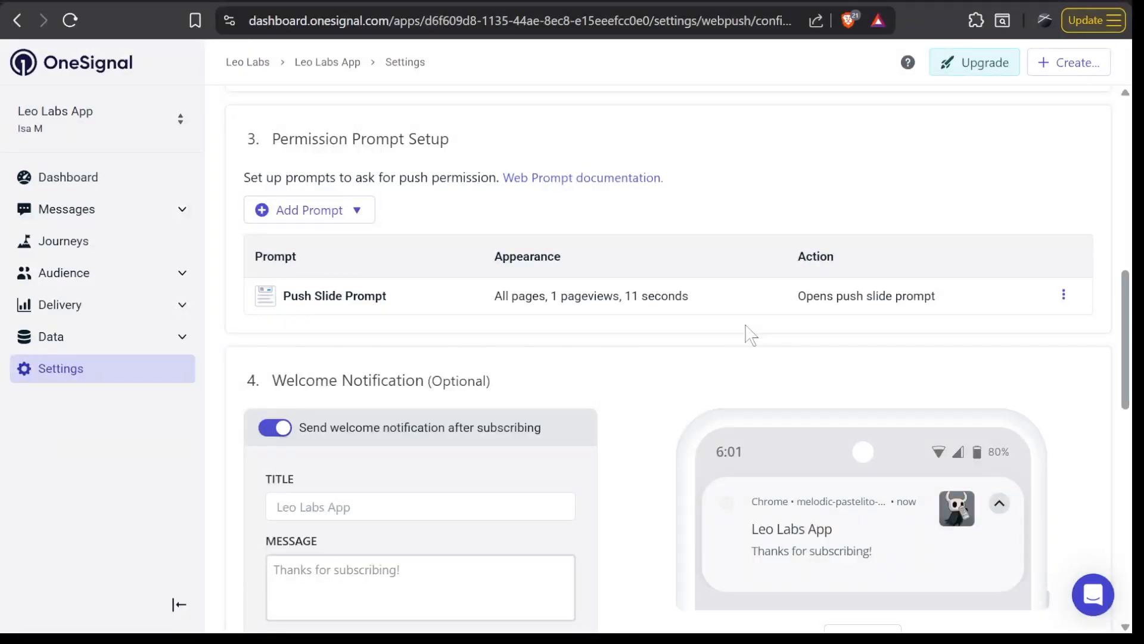
scroll(745, 325, "down", 2)
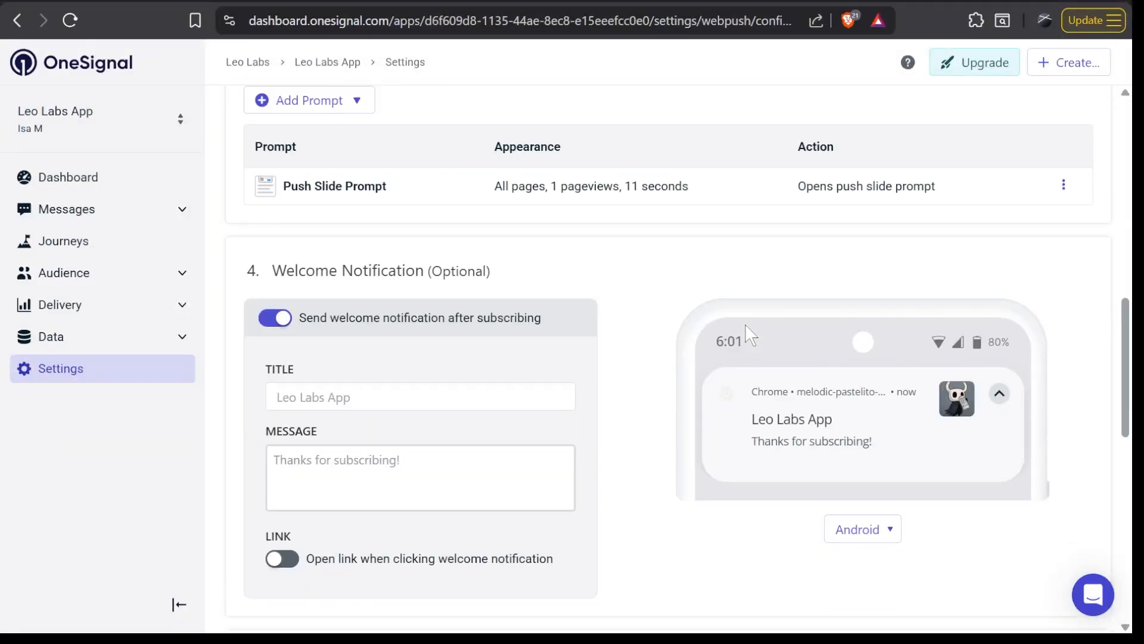
scroll(745, 324, "down", 3)
scroll(749, 333, "up", 1)
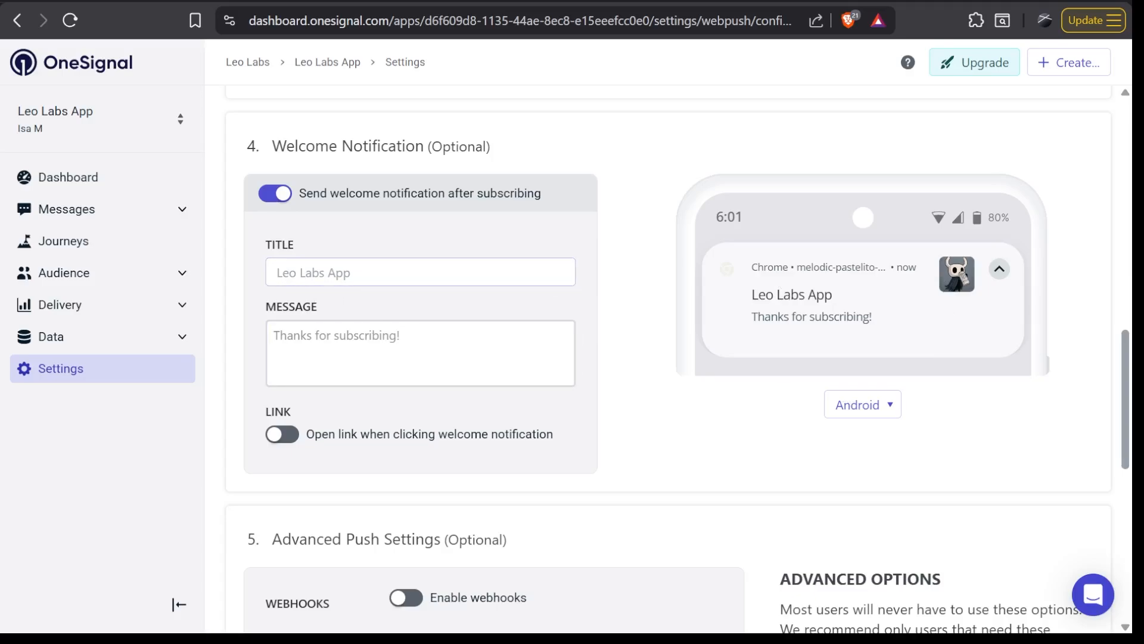
left_click(322, 340)
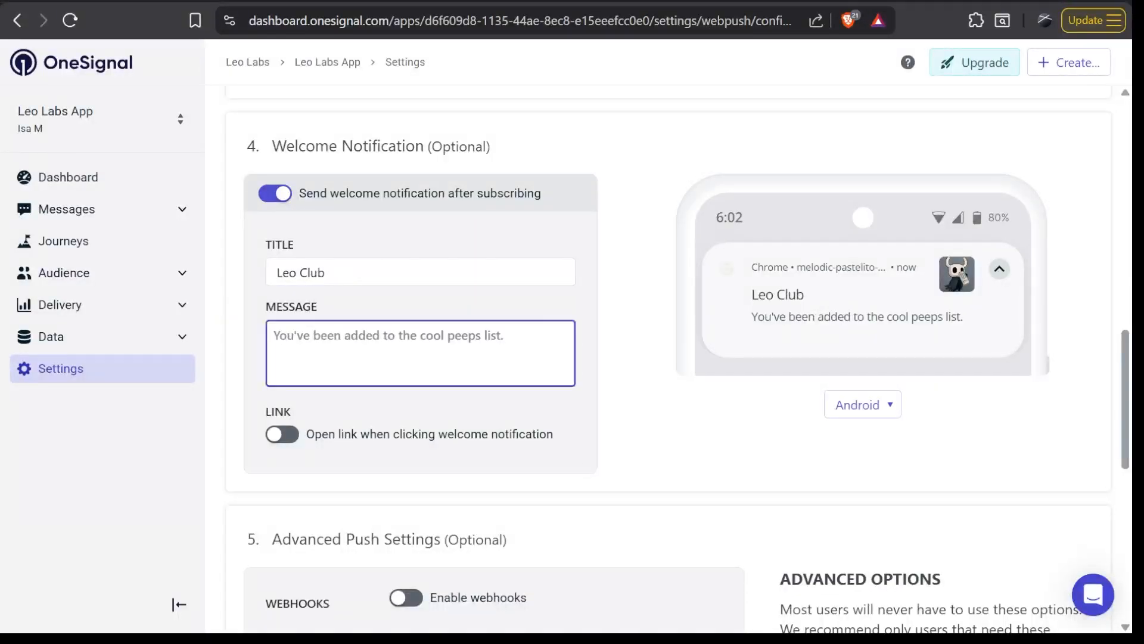
Step: Preview the welcome notification as it appears on Windows and save the web push configuration
left_click(856, 408)
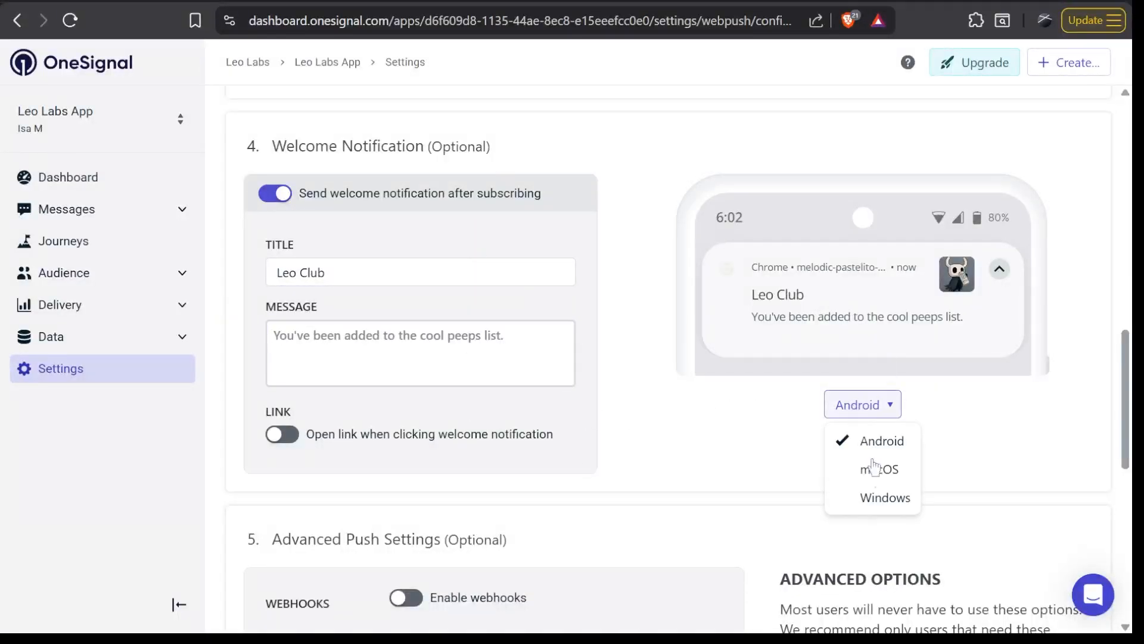
left_click(870, 494)
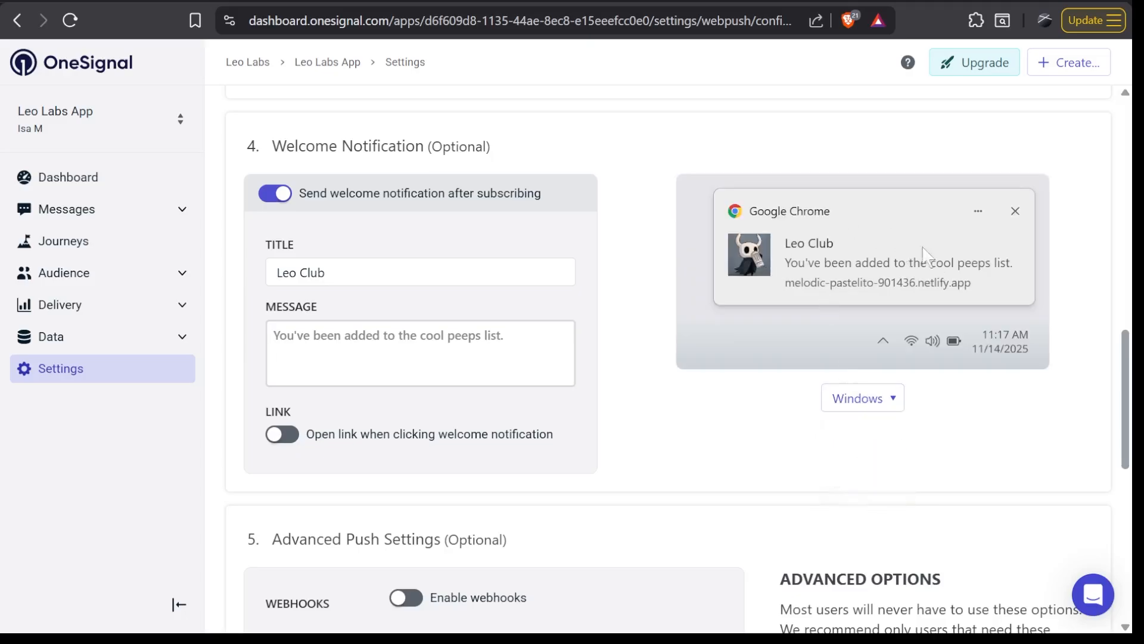
scroll(707, 412, "down", 15)
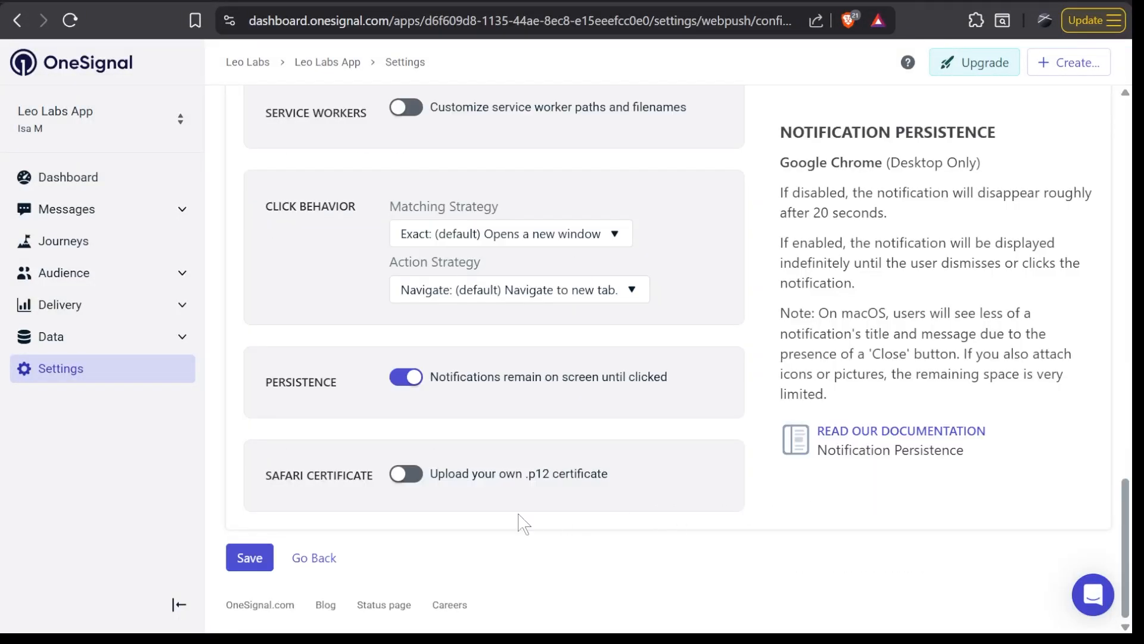
left_click(249, 558)
Step: Copy the OneSignal initialization code meant for the site's <head> section
scroll(609, 410, "up", 3)
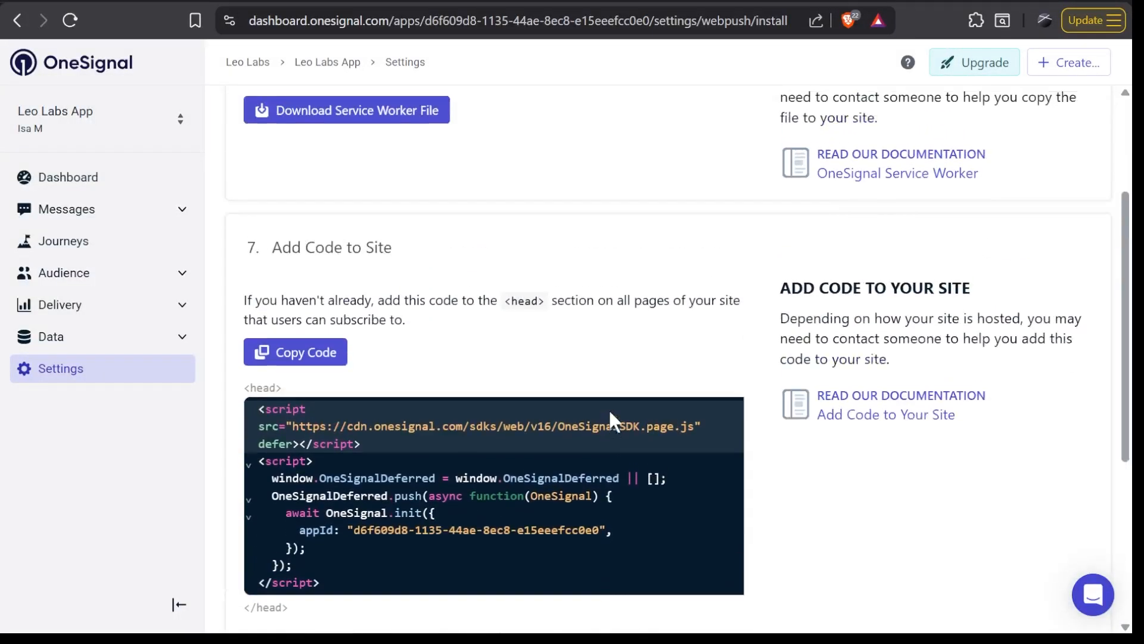
scroll(609, 410, "down", 2)
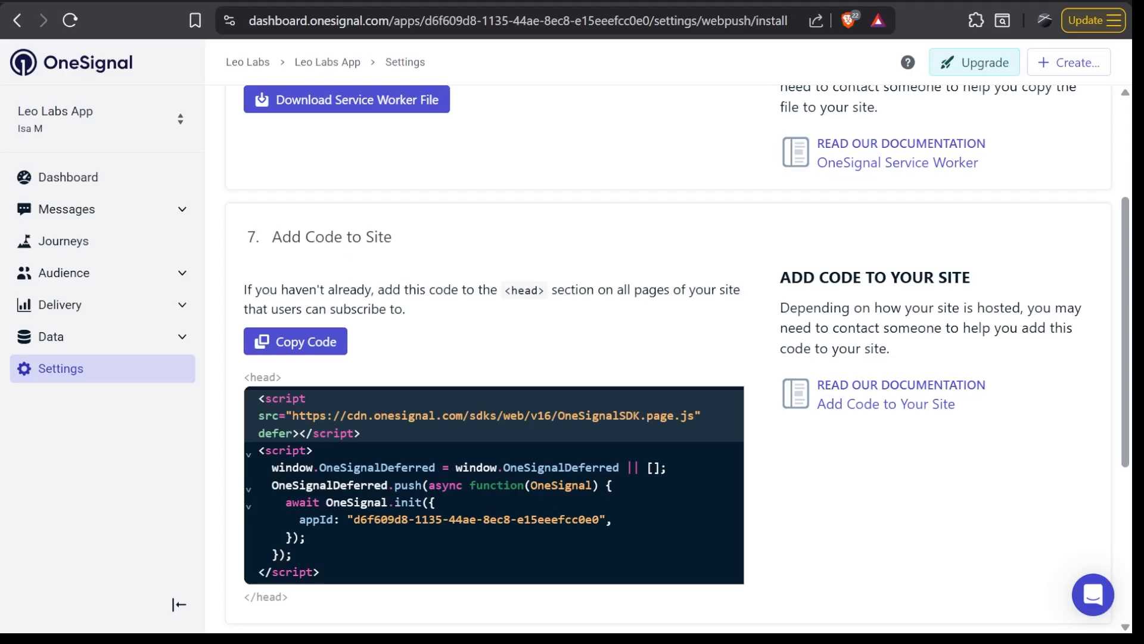
scroll(429, 438, "down", 2)
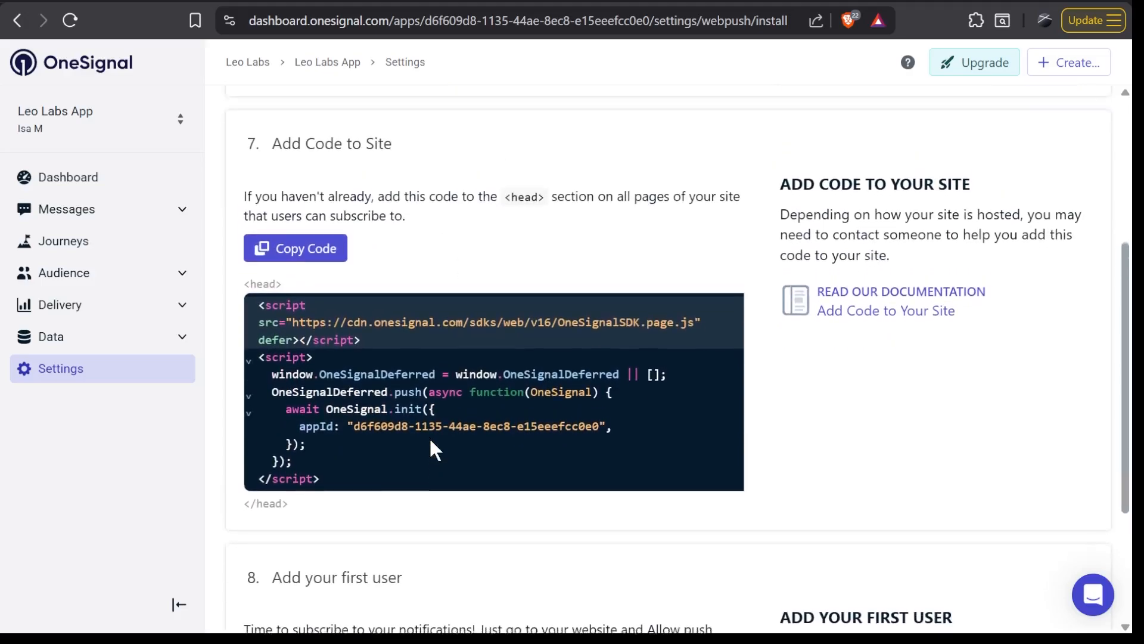
left_click(304, 250)
scroll(451, 388, "down", 3)
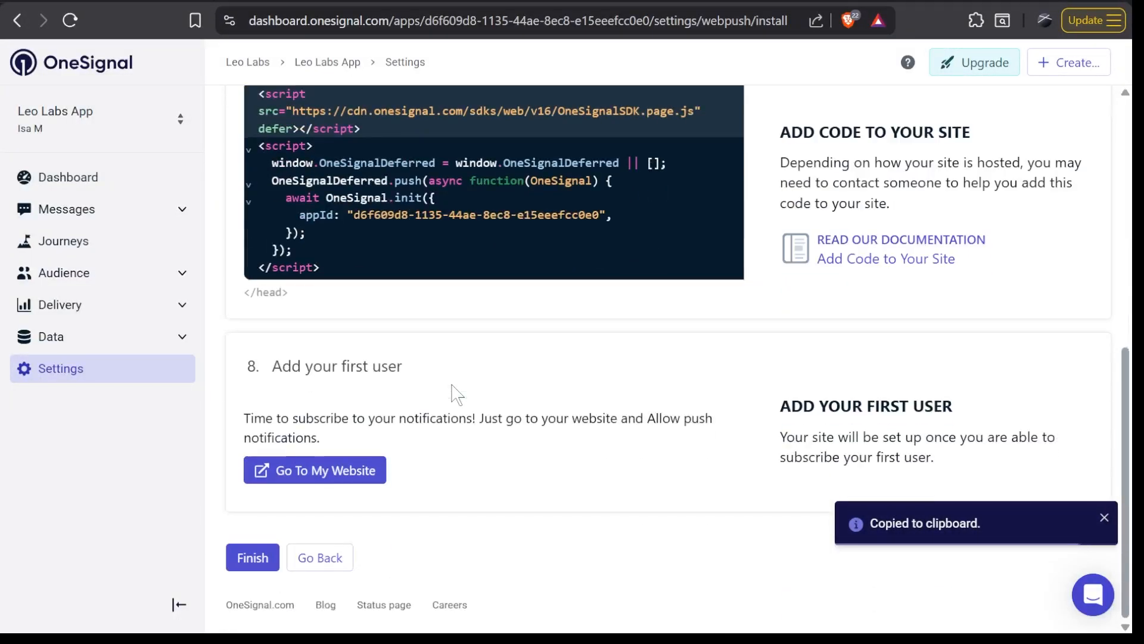
Step: On the melodic-pastelito-901436.netlify.app site, accept the slide prompt and allow its notifications to subscribe as the first user
scroll(456, 394, "up", 8)
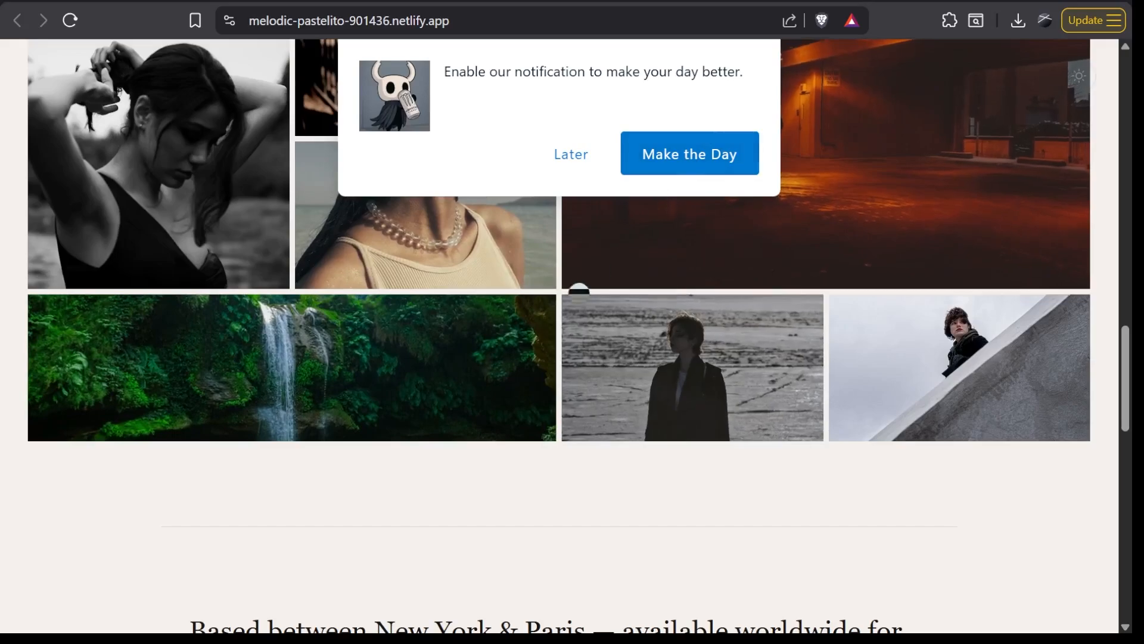
left_click(637, 154)
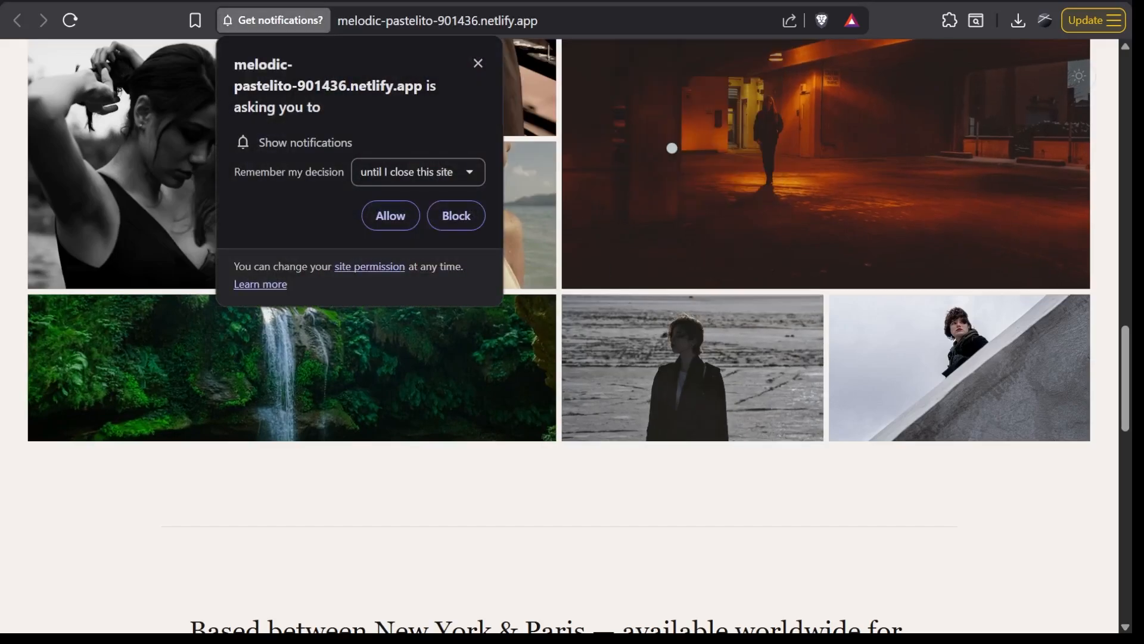
left_click(395, 216)
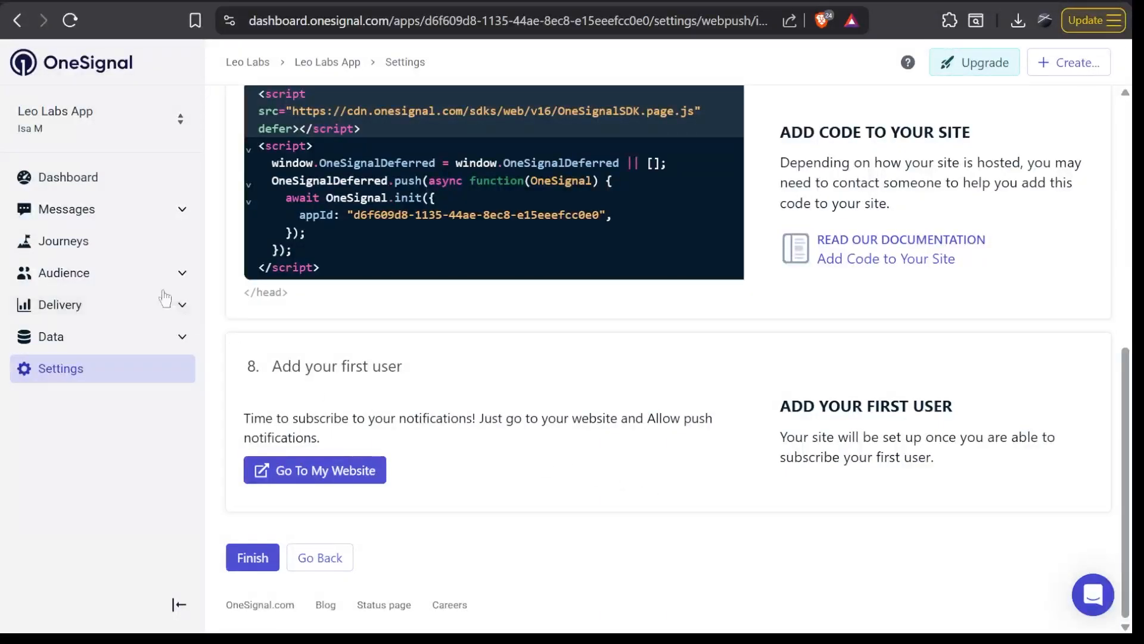
Step: Open the OneSignal audience segments and examine the quickstart options: First-time, Active, Regional and Custom Audience
left_click(141, 275)
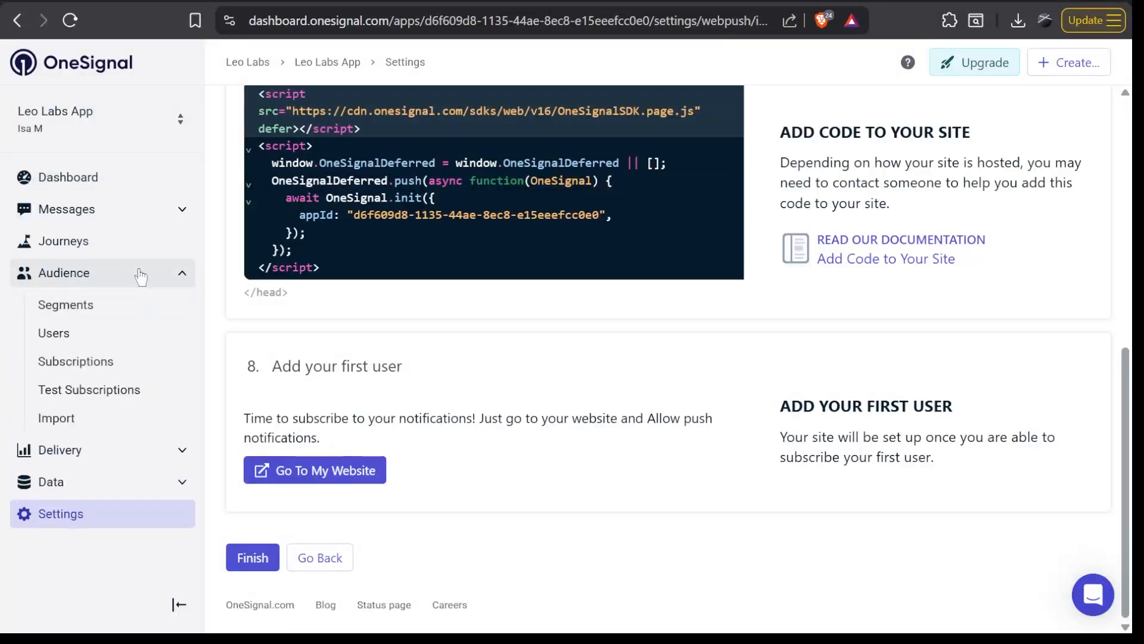
left_click(129, 316)
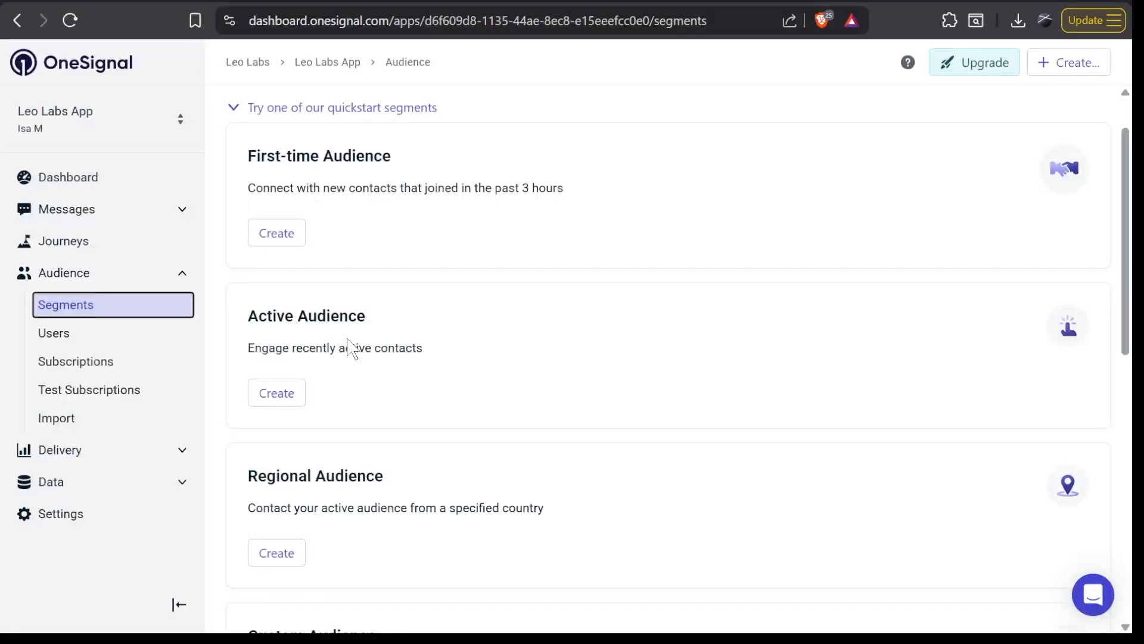
scroll(351, 346, "down", 5)
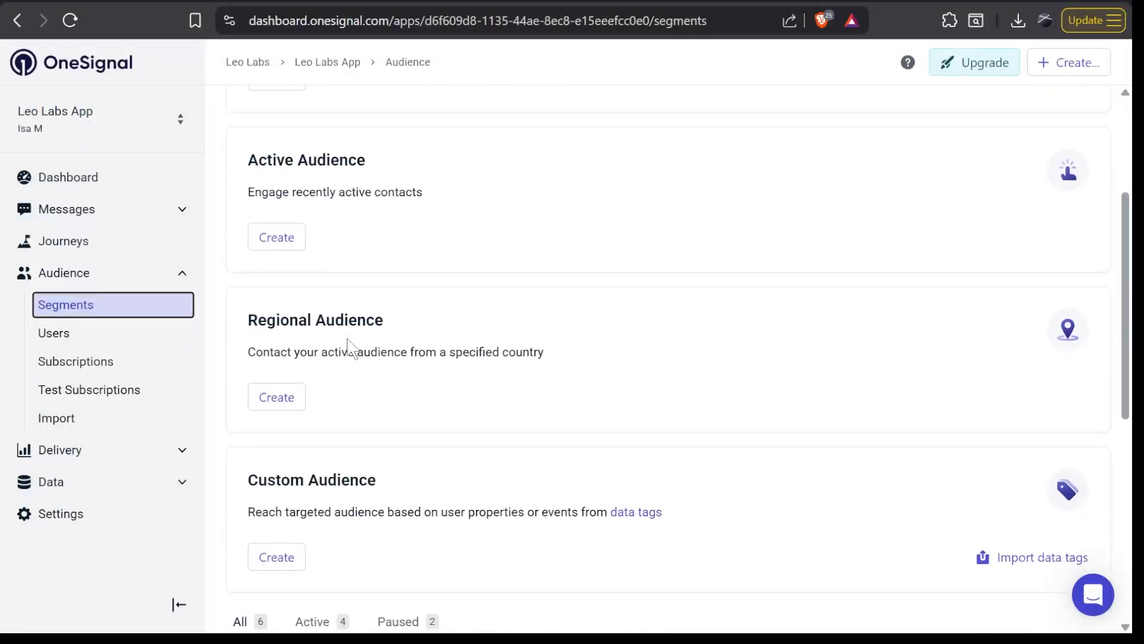
scroll(350, 346, "up", 5)
scroll(351, 348, "down", 4)
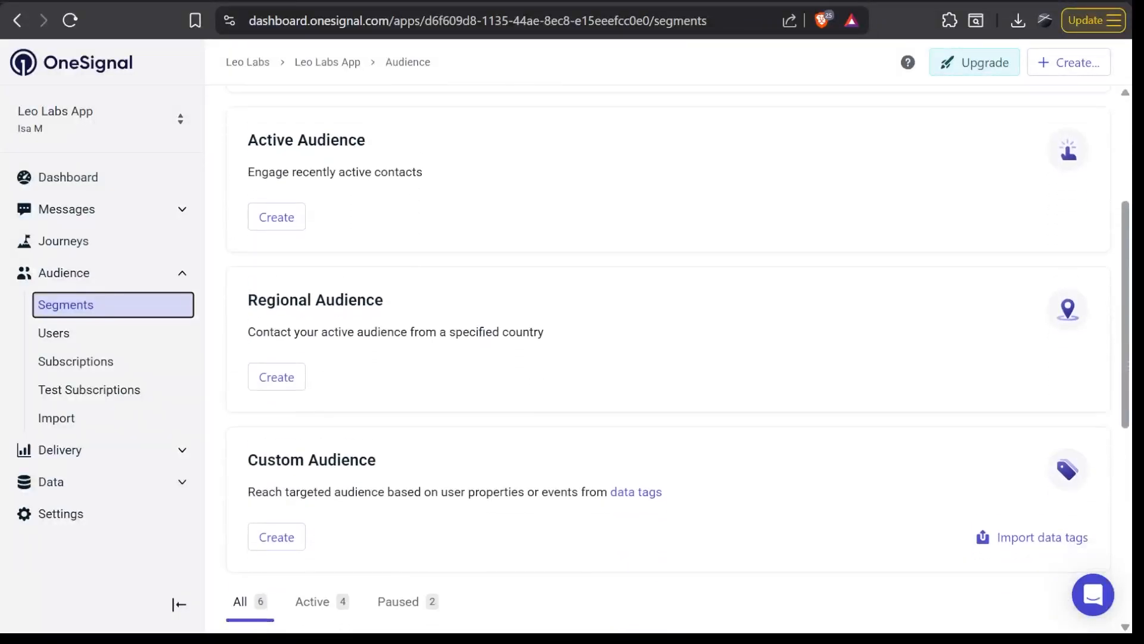
scroll(351, 348, "up", 5)
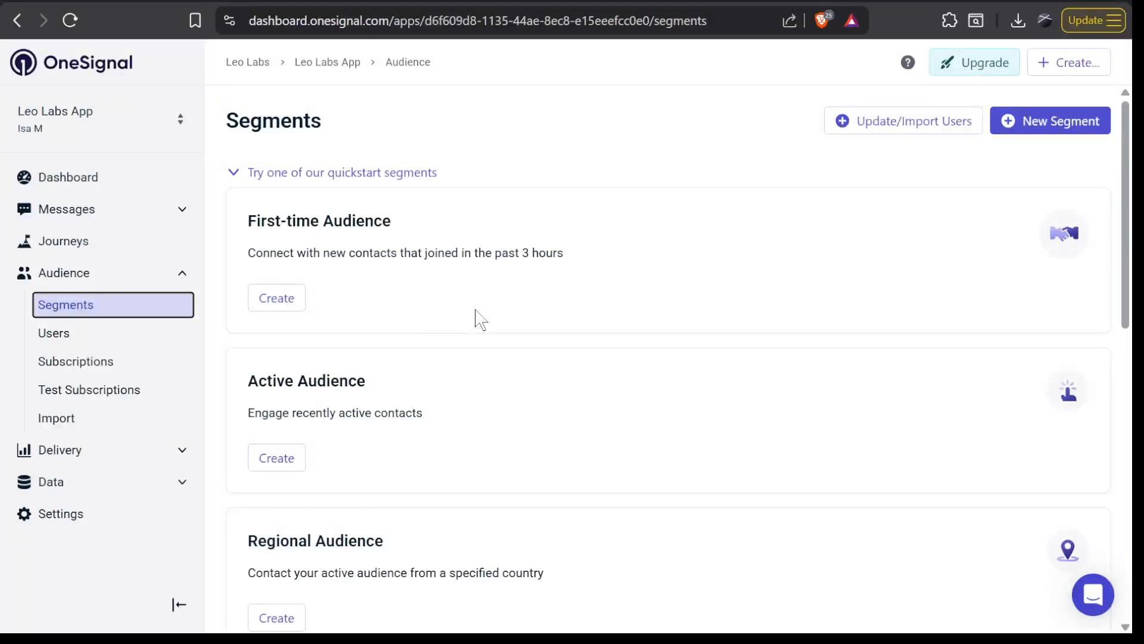
scroll(480, 320, "down", 2)
scroll(481, 320, "down", 1)
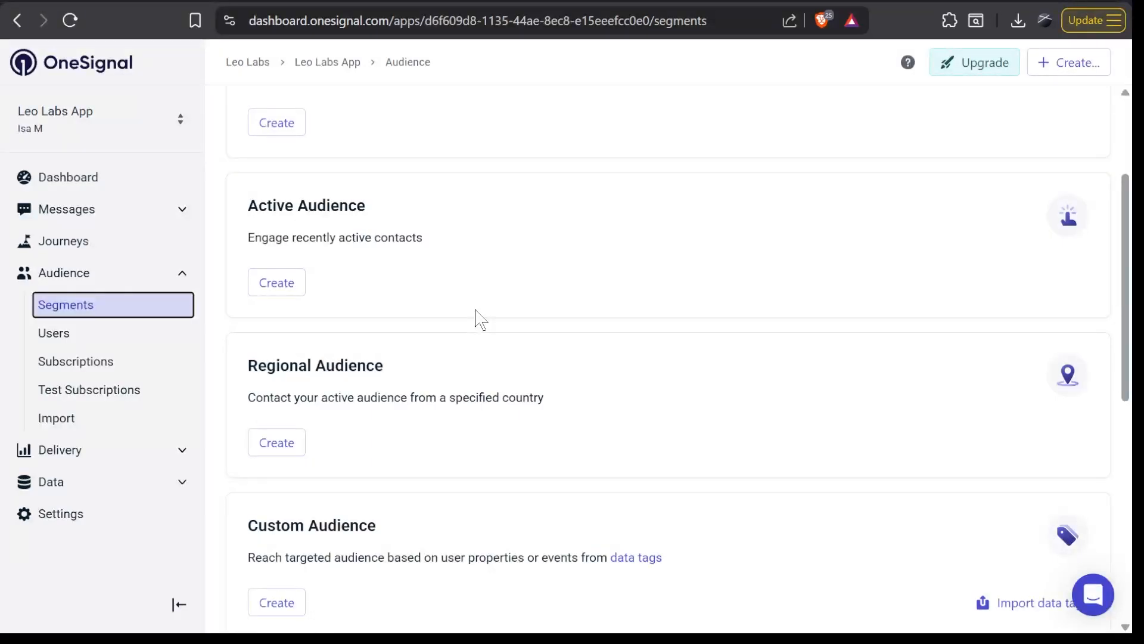
scroll(481, 320, "down", 2)
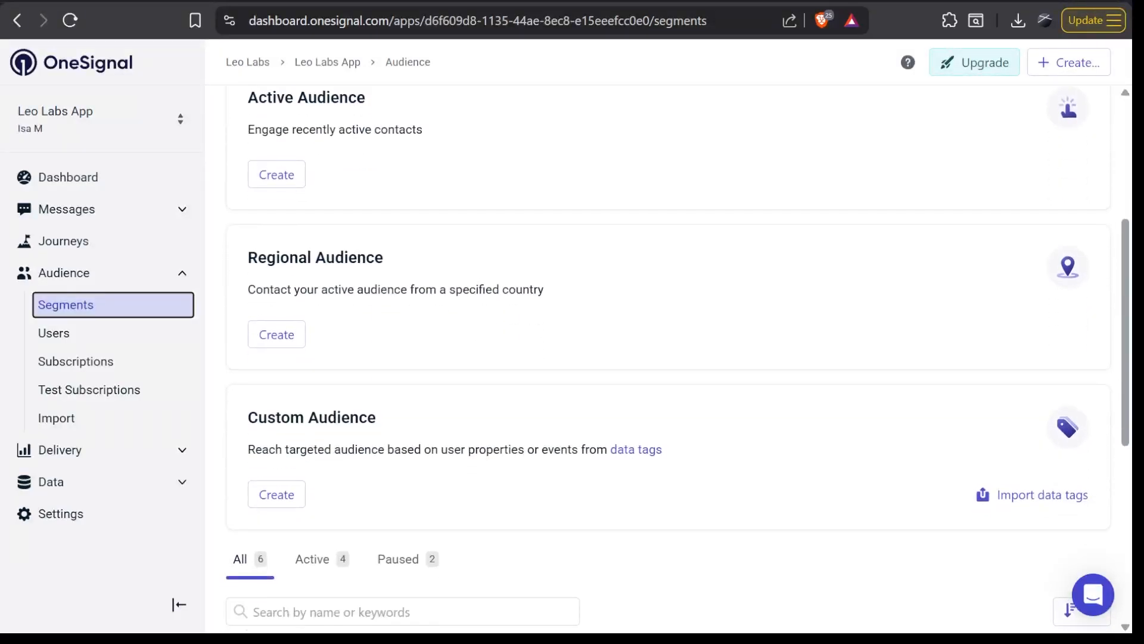
scroll(481, 351, "down", 1)
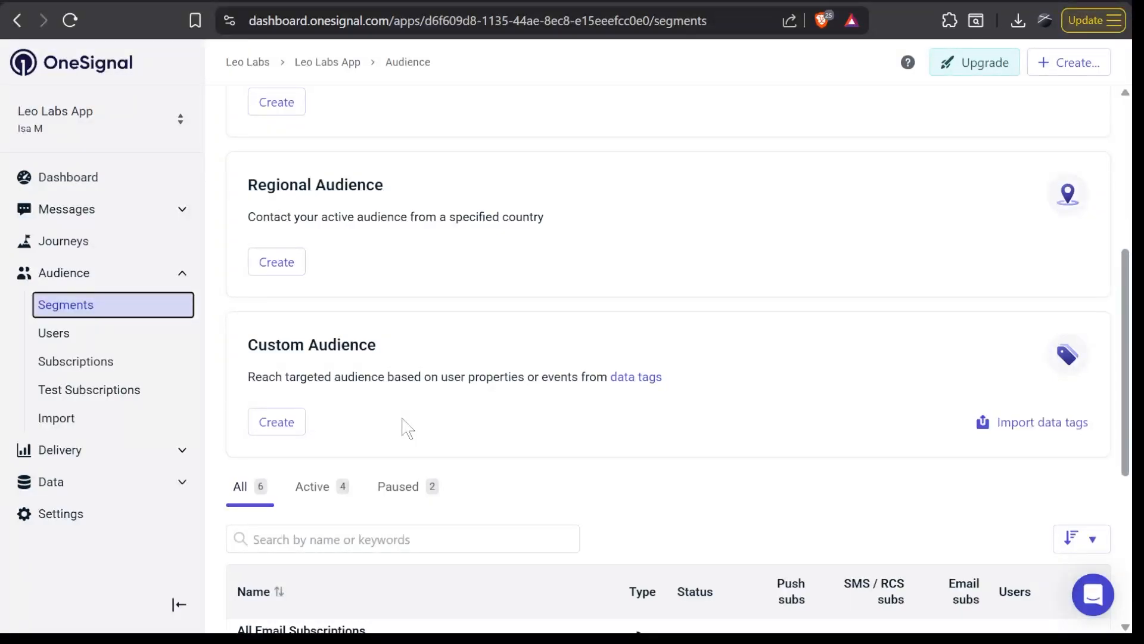
scroll(407, 427, "up", 6)
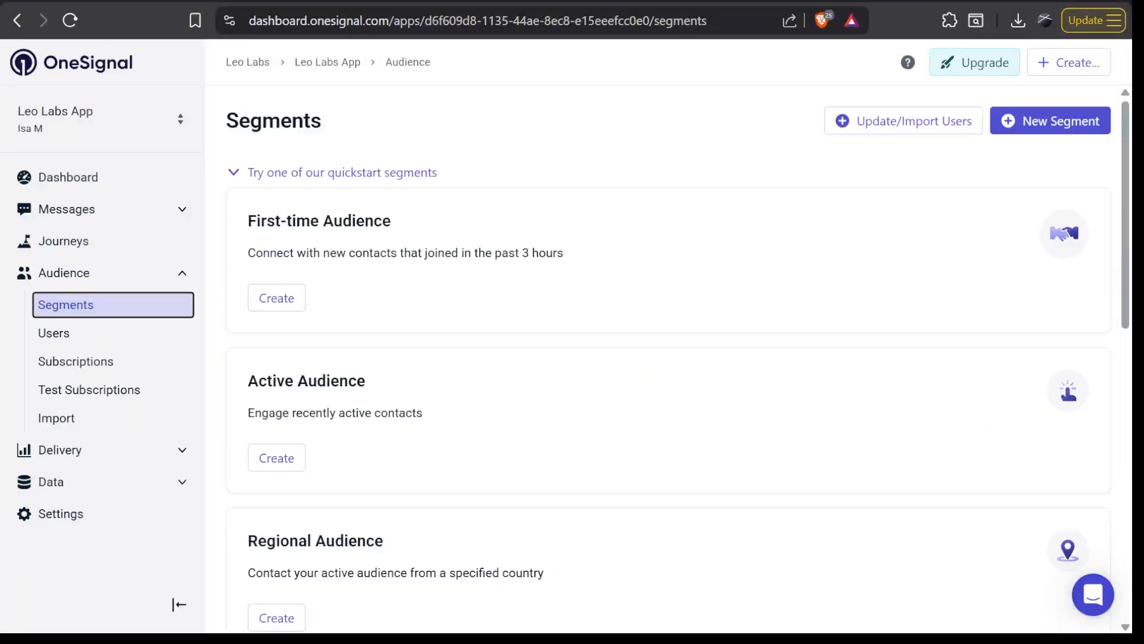
Step: Create a segment from the First-time Audience quickstart with the filter First Session less than 5 hours ago
left_click(283, 298)
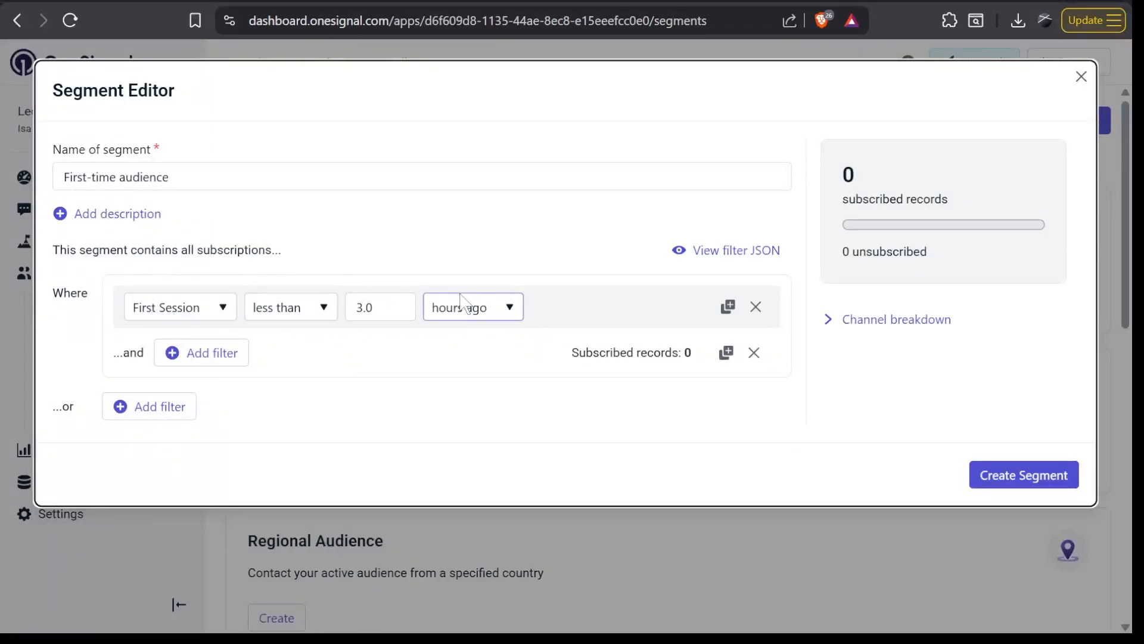
left_click(184, 315)
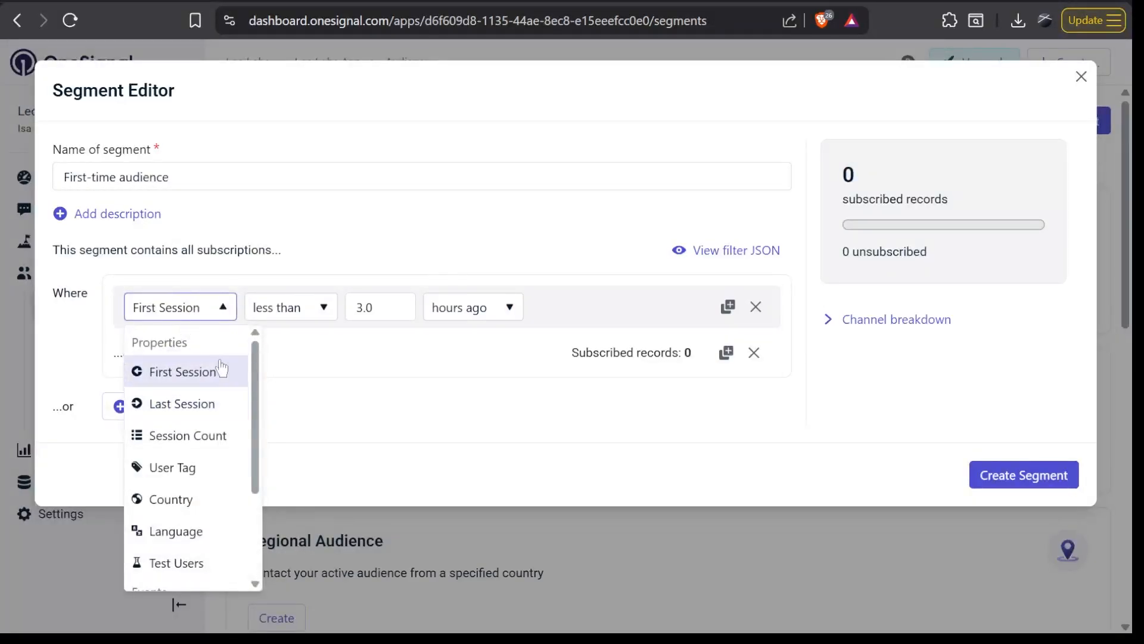
left_click(285, 286)
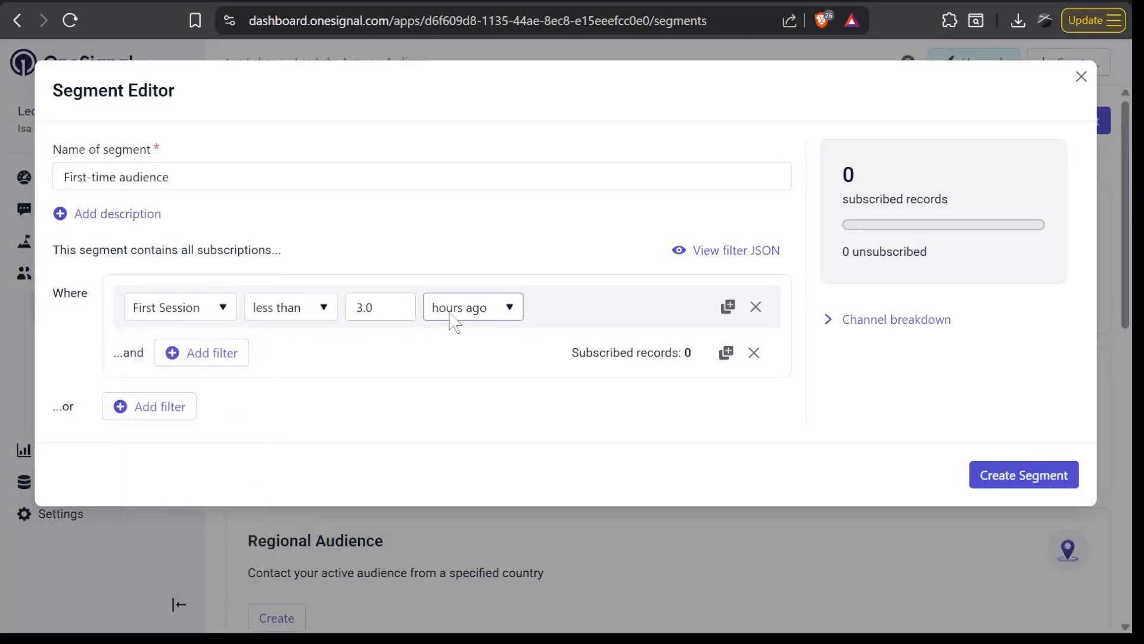
left_click(510, 325)
left_click(381, 307)
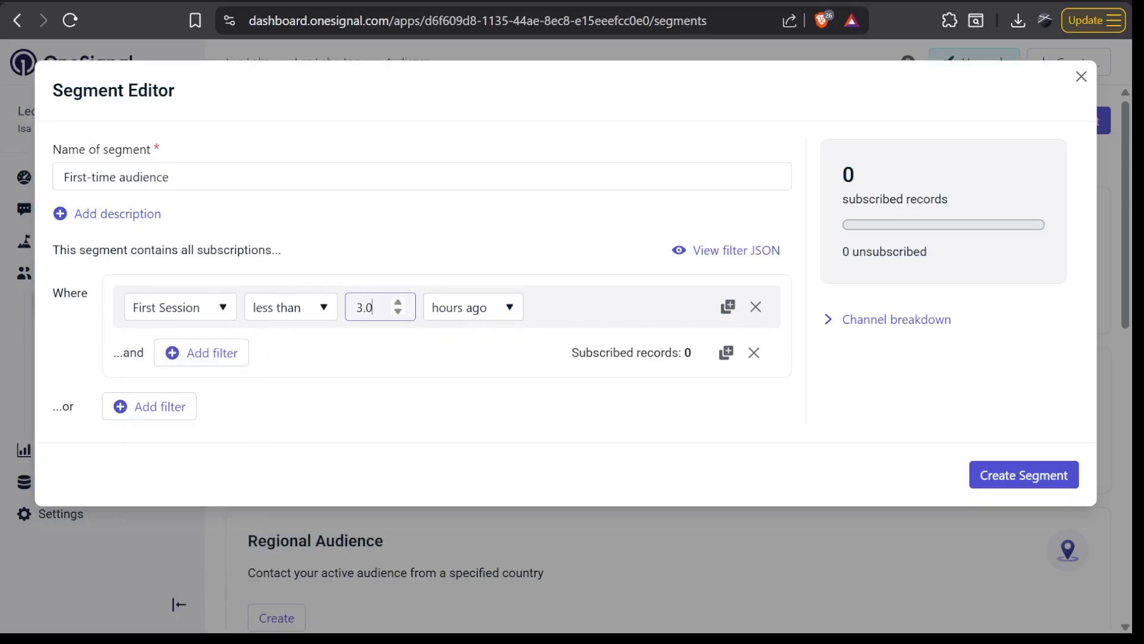
key("BackSpace")
key("BackSpace")
key("BackSpace")
type("5")
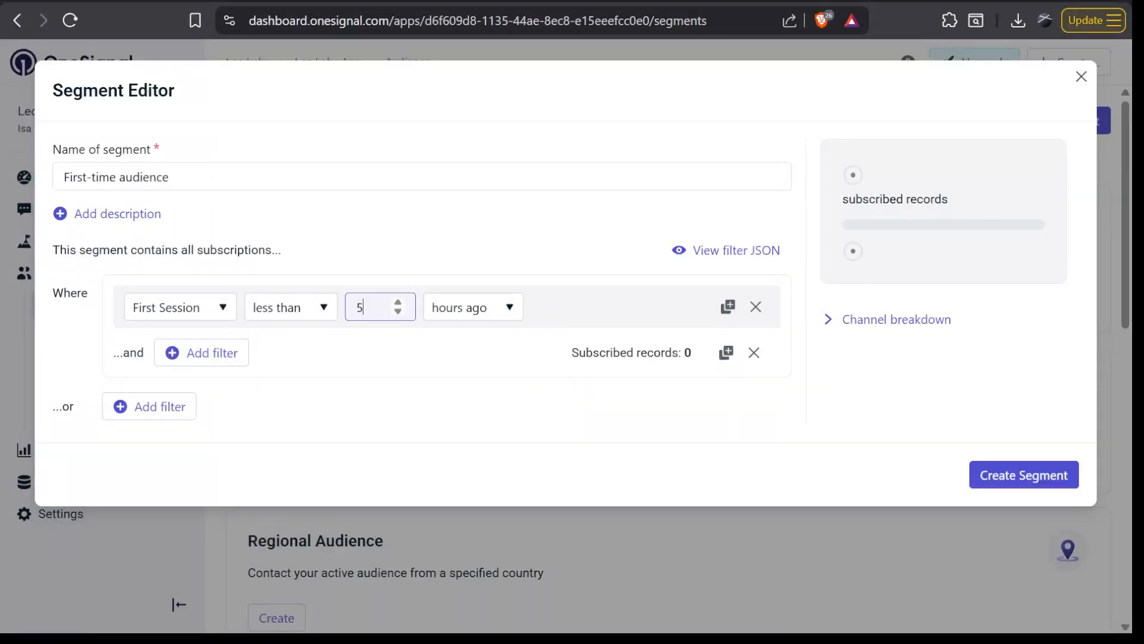
left_click(488, 305)
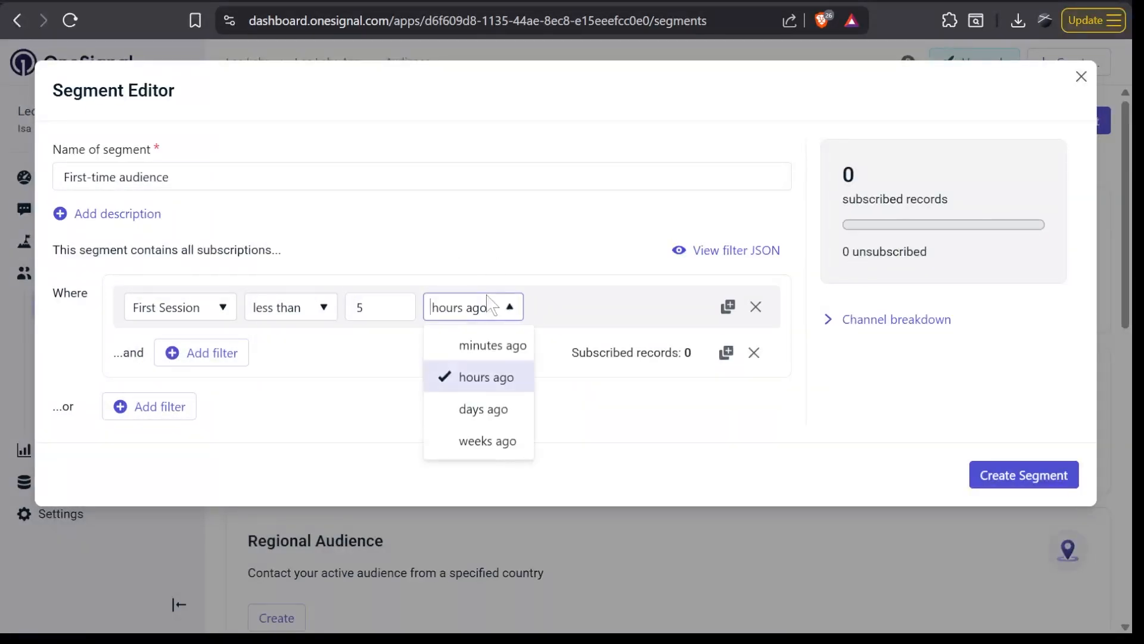
left_click(523, 258)
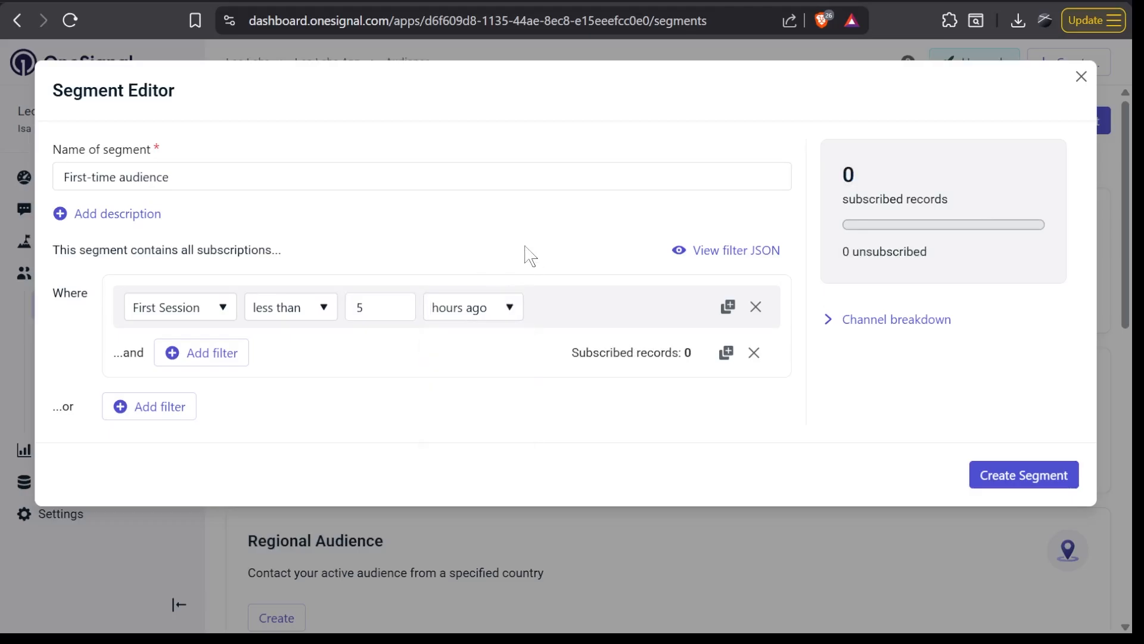
left_click(994, 477)
scroll(888, 289, "down", 10)
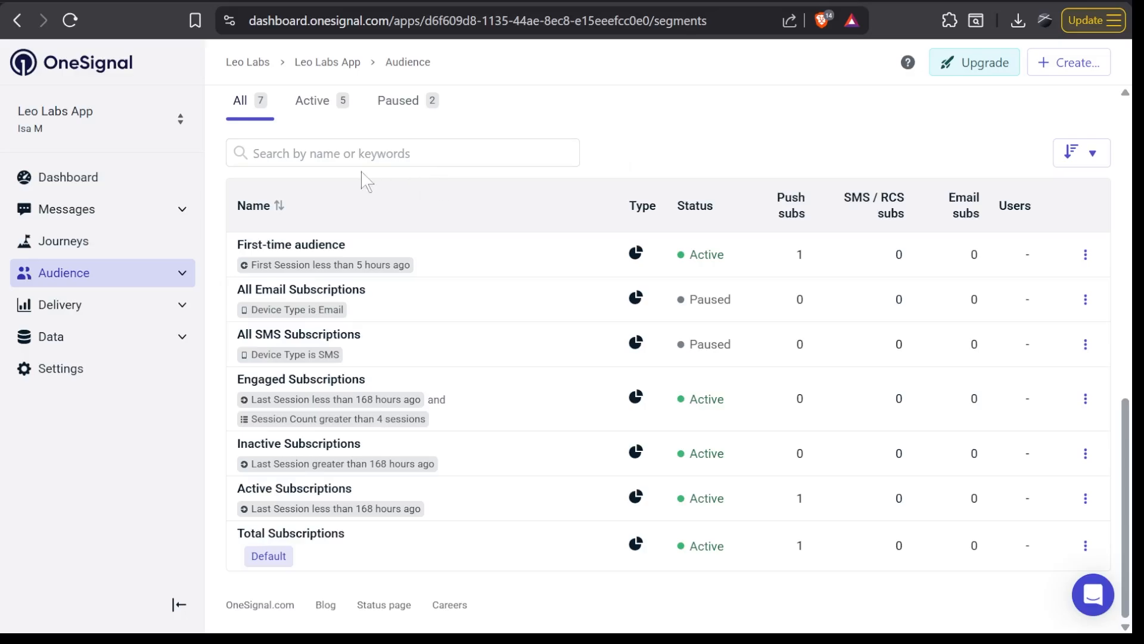
Step: Start a new push message from the pre-built Rating design
left_click(161, 213)
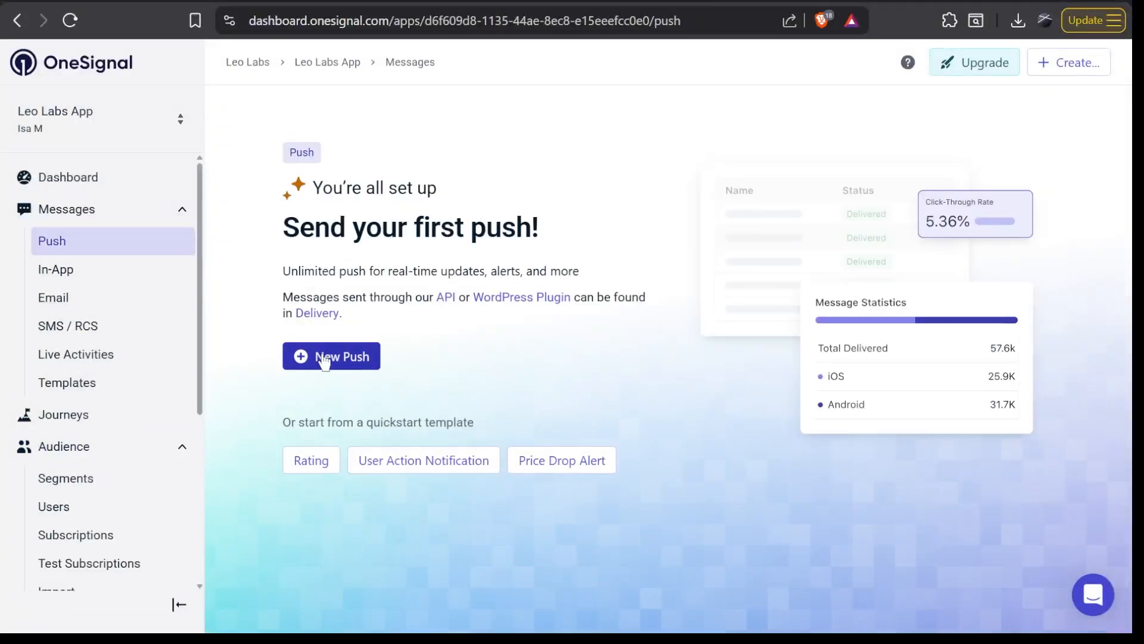
left_click(327, 356)
scroll(549, 357, "down", 5)
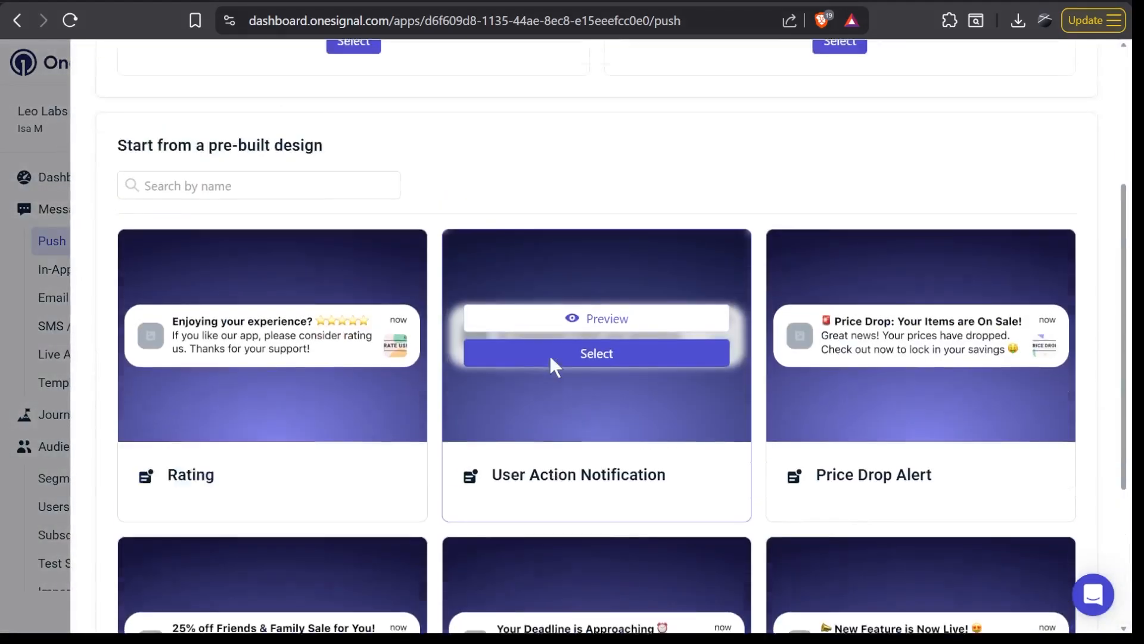
scroll(549, 356, "up", 5)
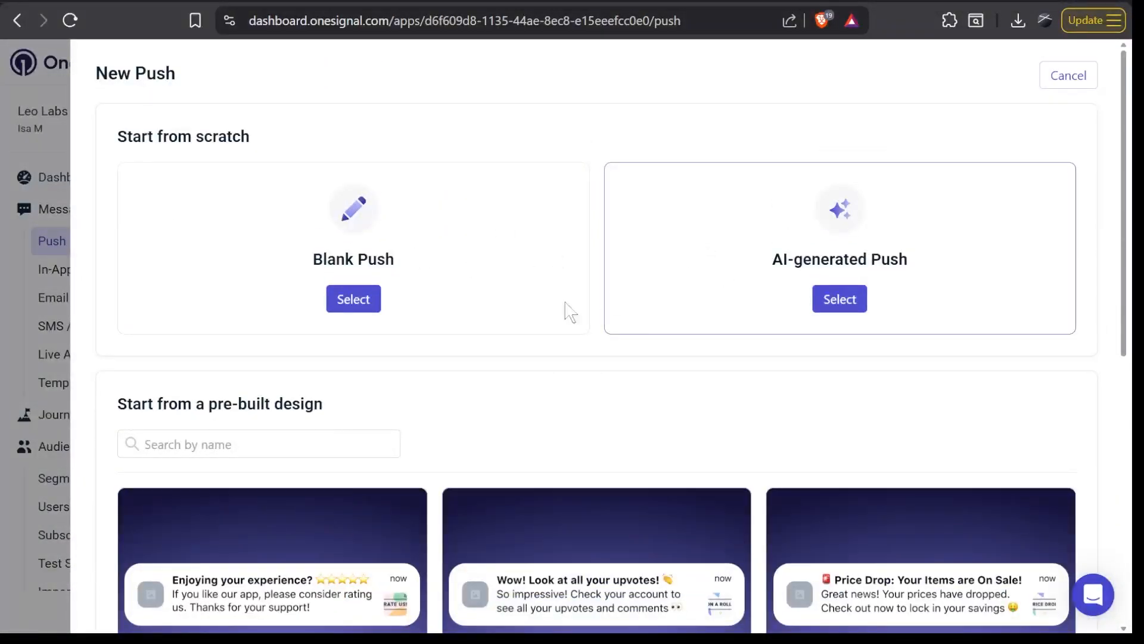
scroll(581, 417, "down", 5)
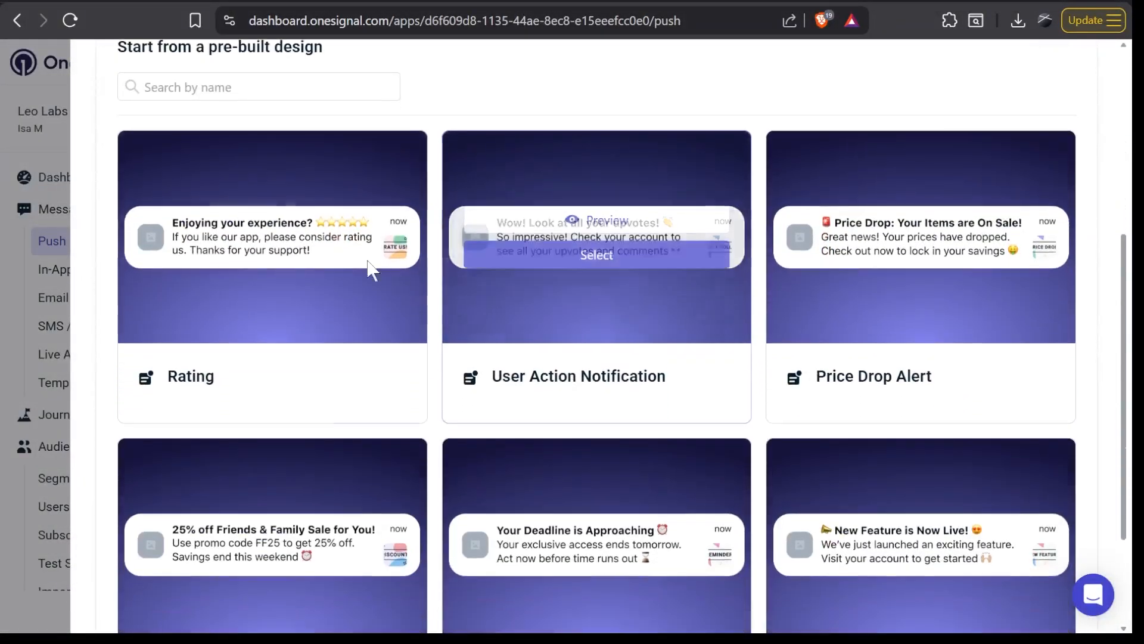
scroll(578, 417, "down", 2)
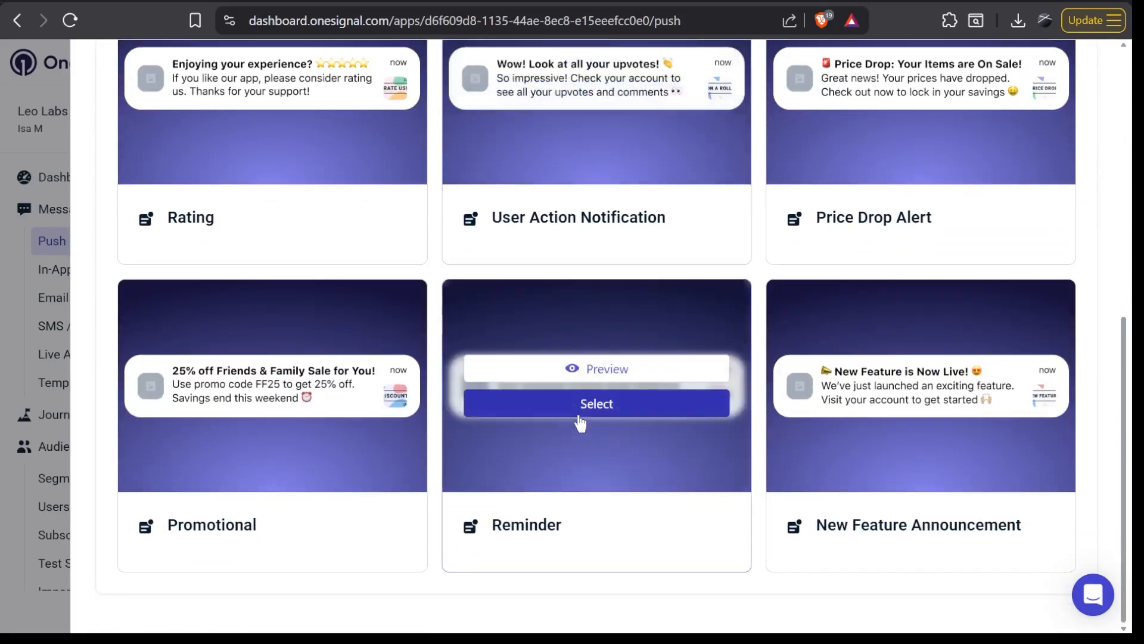
scroll(503, 399, "up", 4)
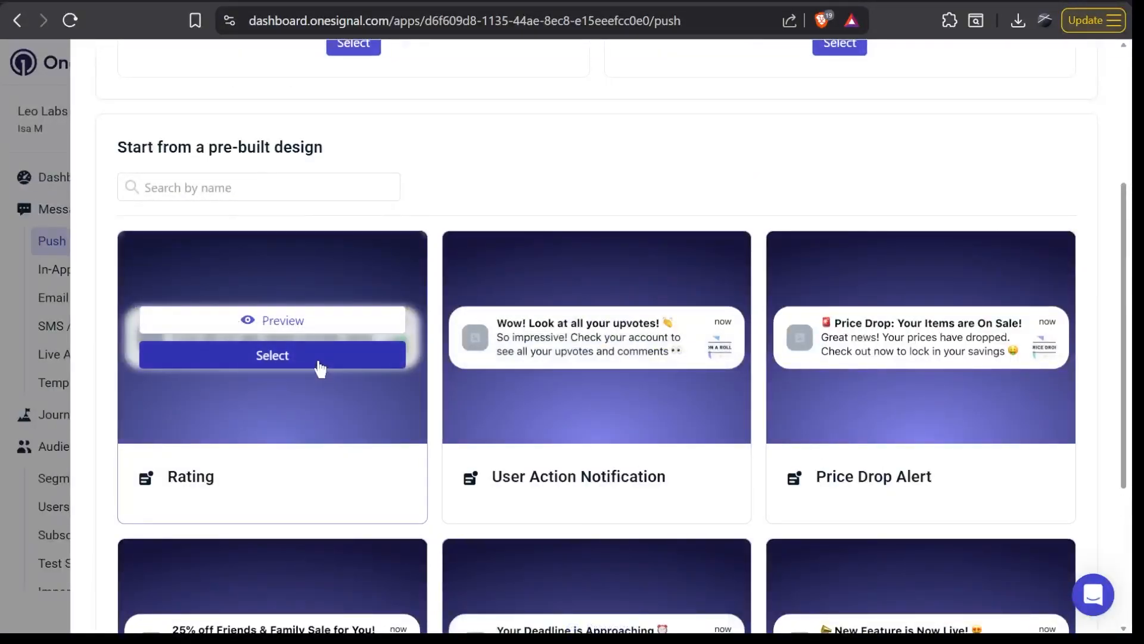
left_click(320, 364)
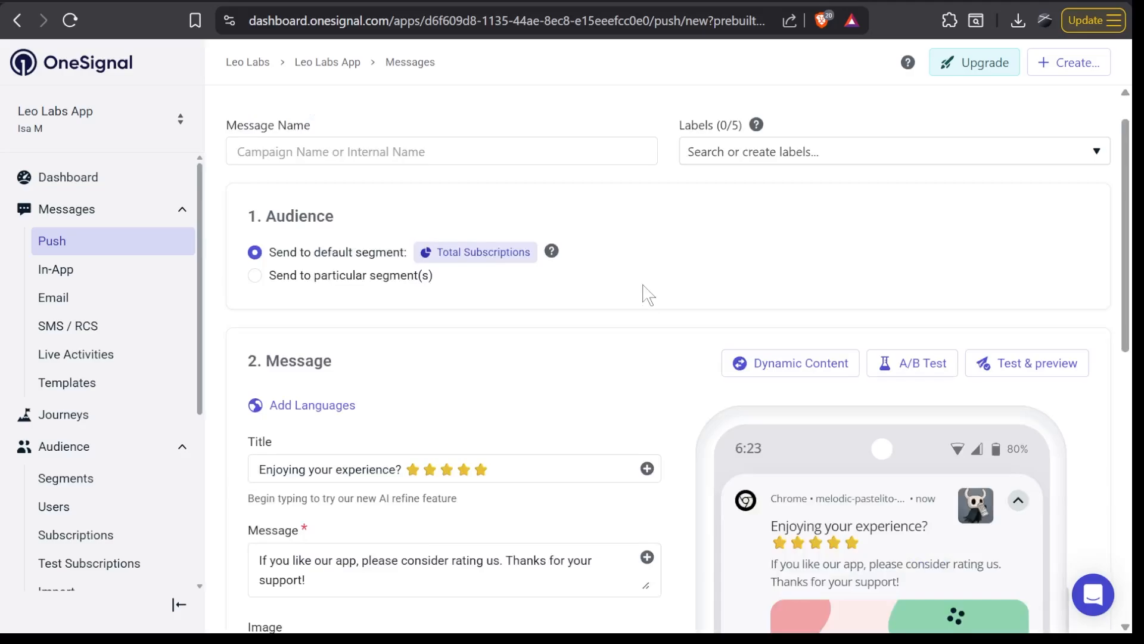
Step: Name the push message "User feedback" and choose to send it to particular segments
scroll(643, 285, "up", 1)
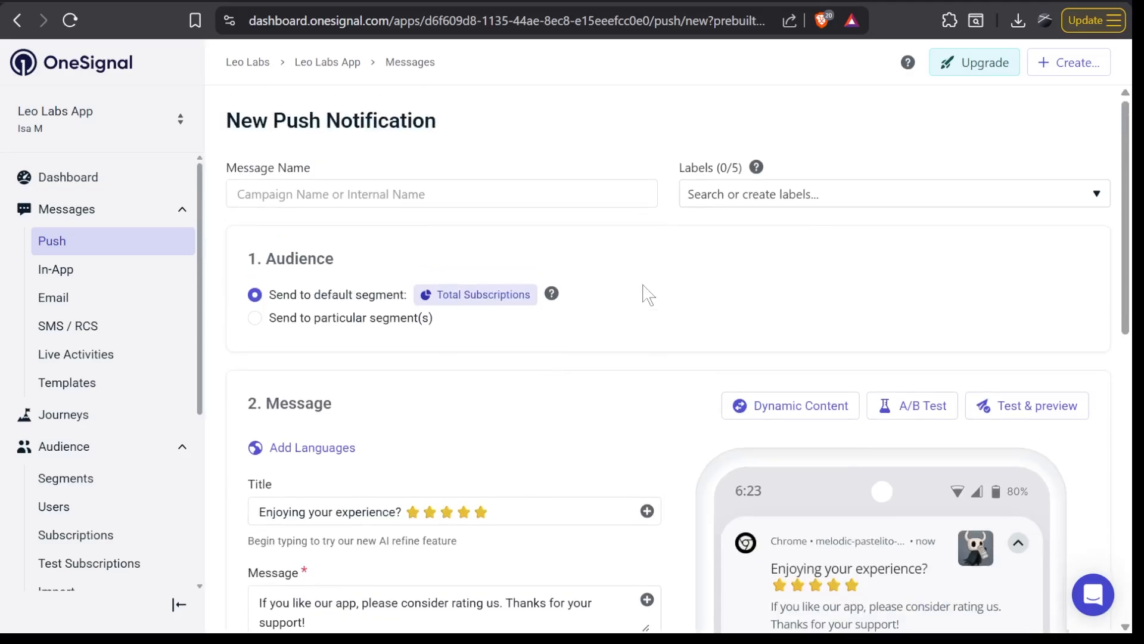
left_click(370, 197)
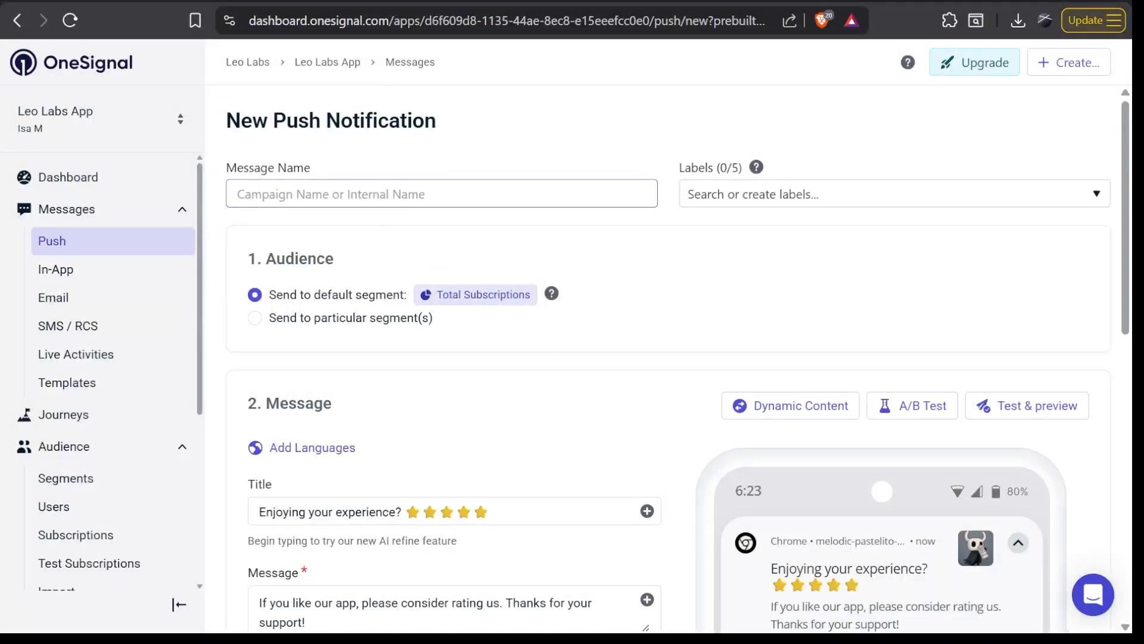
type("User feedback")
left_click(554, 156)
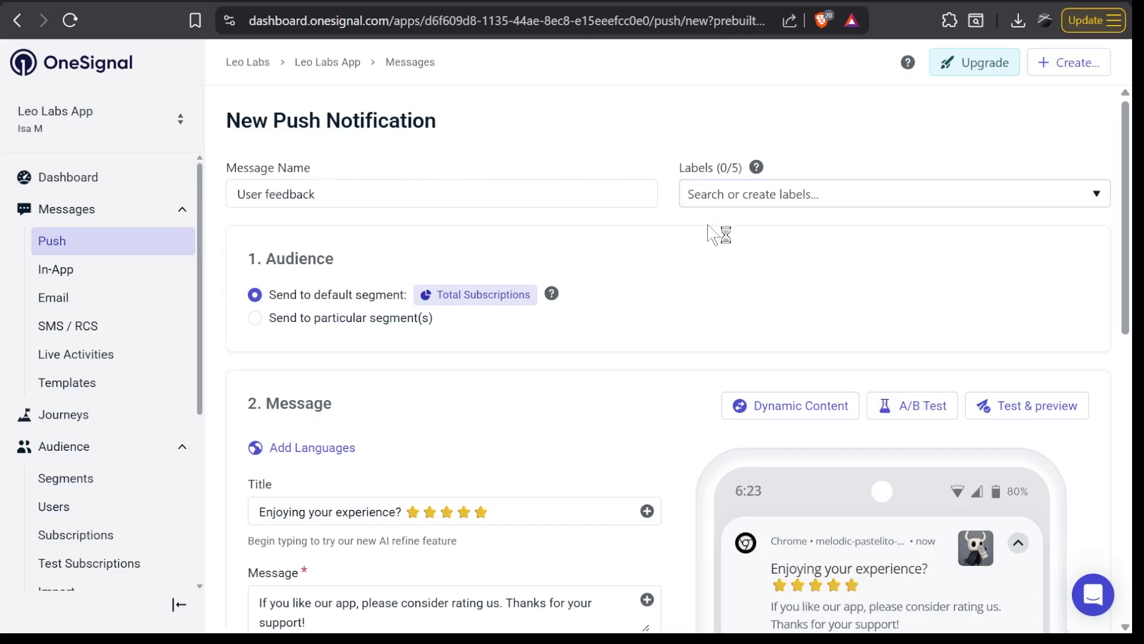
scroll(717, 232, "down", 1)
left_click(732, 157)
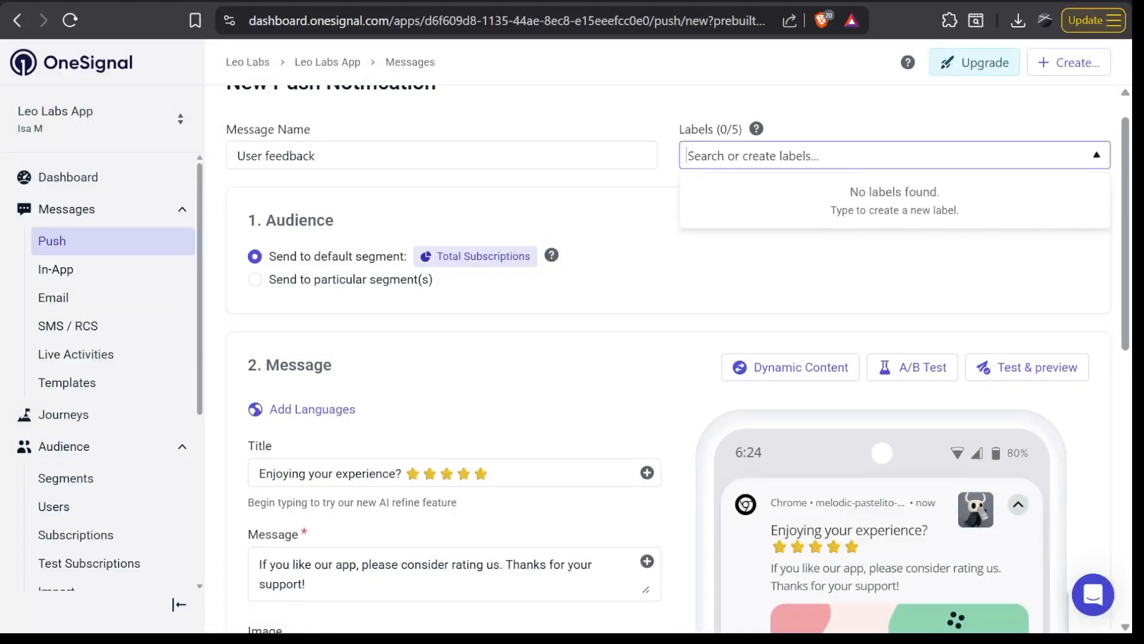
left_click(669, 121)
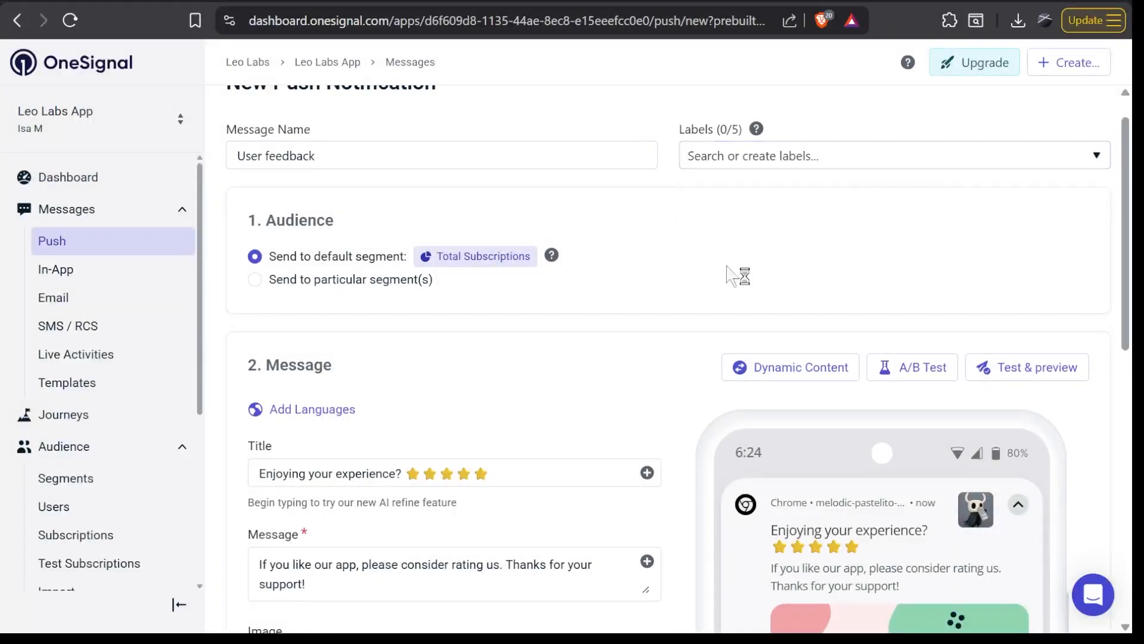
scroll(698, 279, "down", 1)
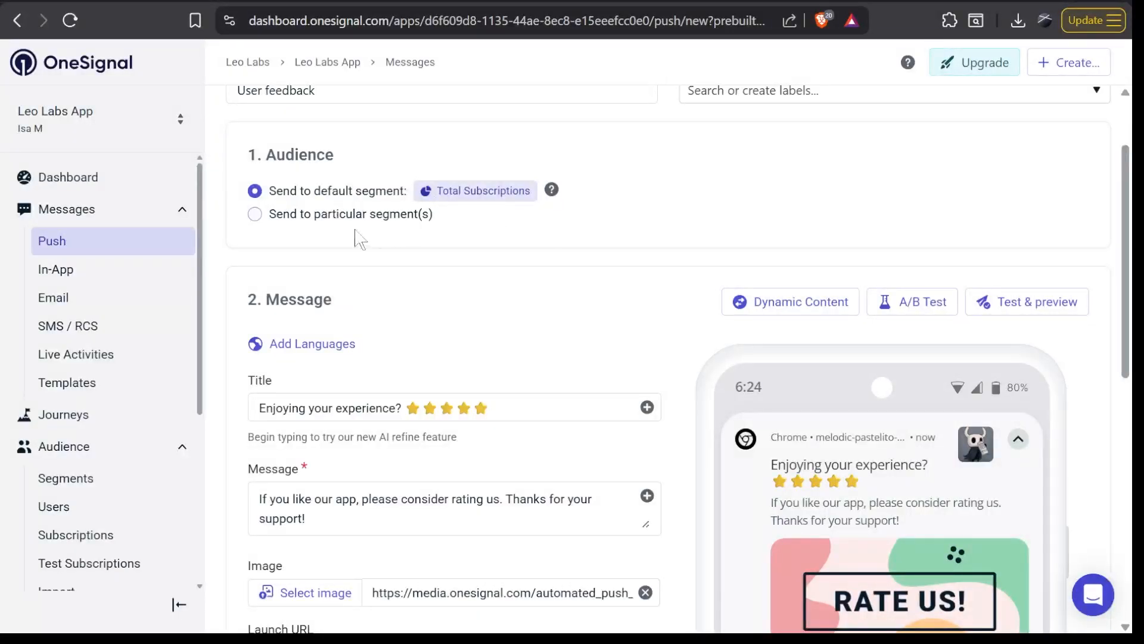
left_click(254, 214)
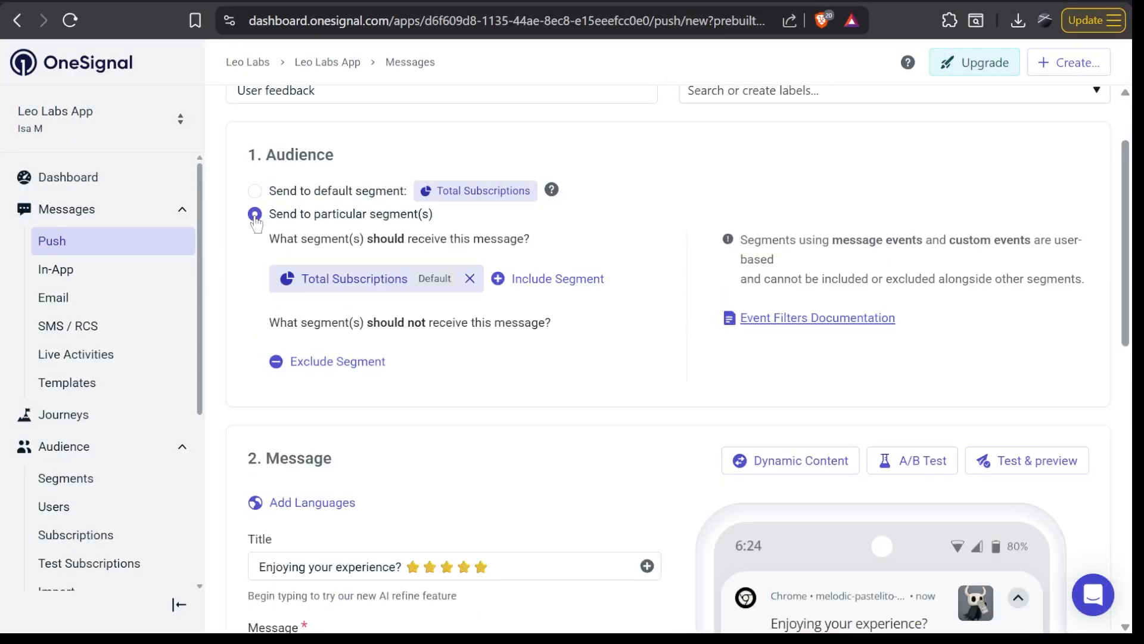
left_click(377, 279)
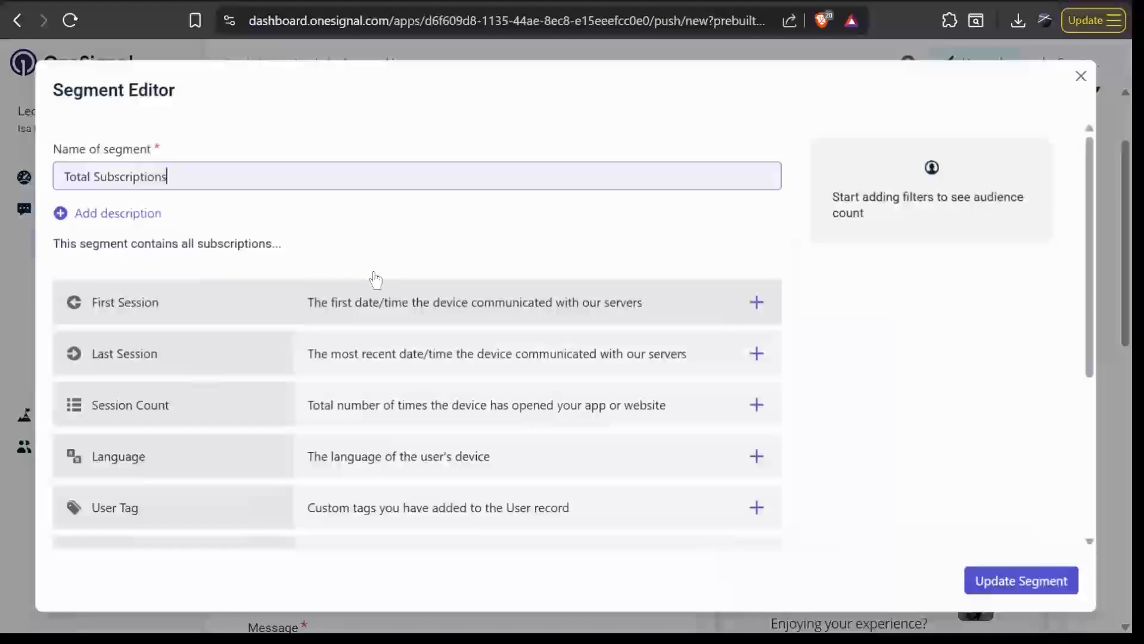
left_click(132, 304)
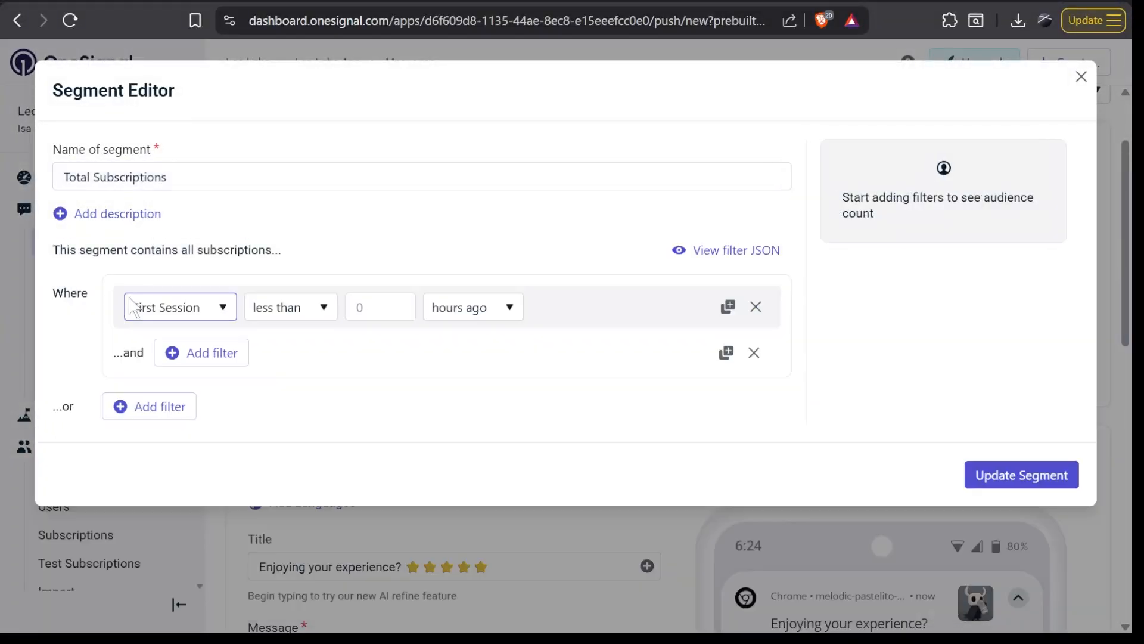
left_click(376, 307)
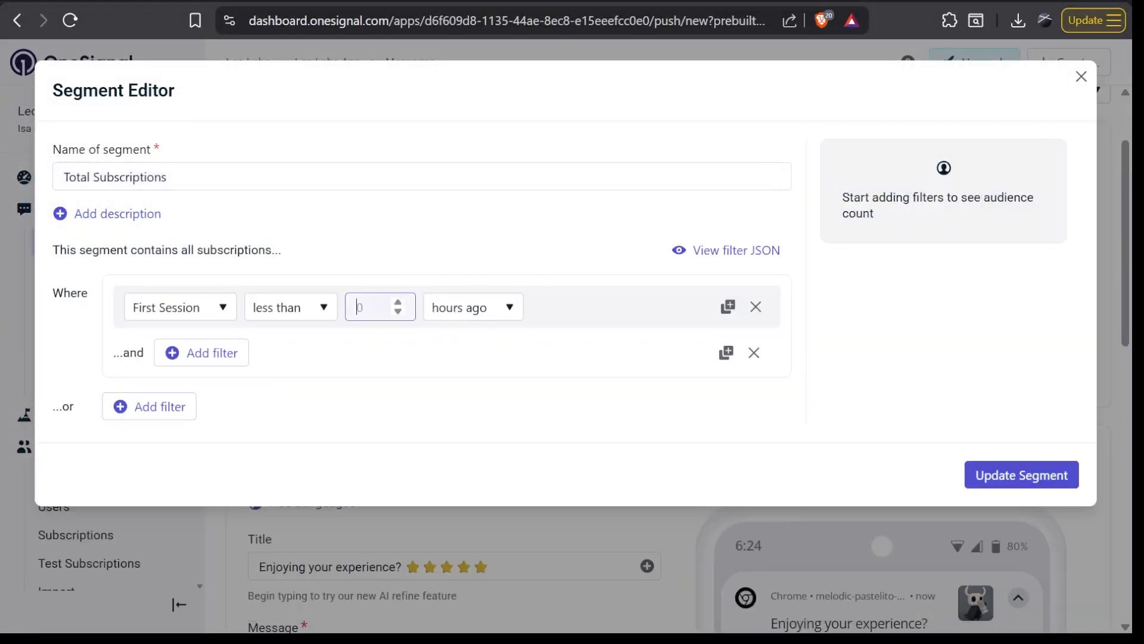
key("Escape")
Step: Replace Total Subscriptions with the First-time audience segment as the recipients of the message
left_click(313, 279)
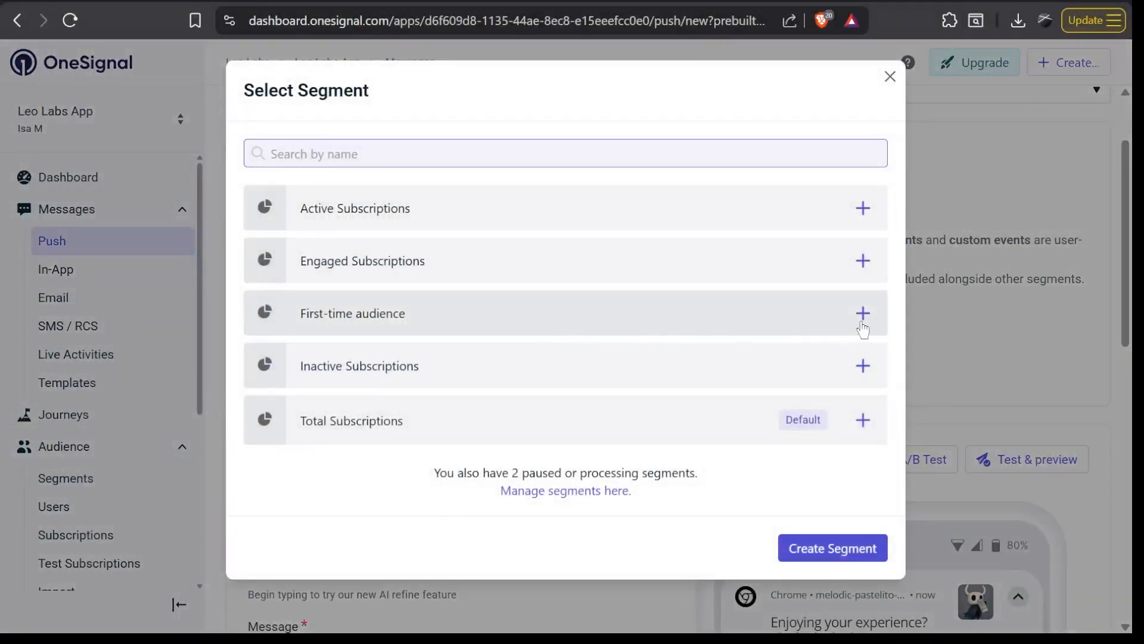
left_click(862, 314)
Step: Examine the message's title, text, image, launch URL and platform options together with its device preview
scroll(612, 411, "down", 5)
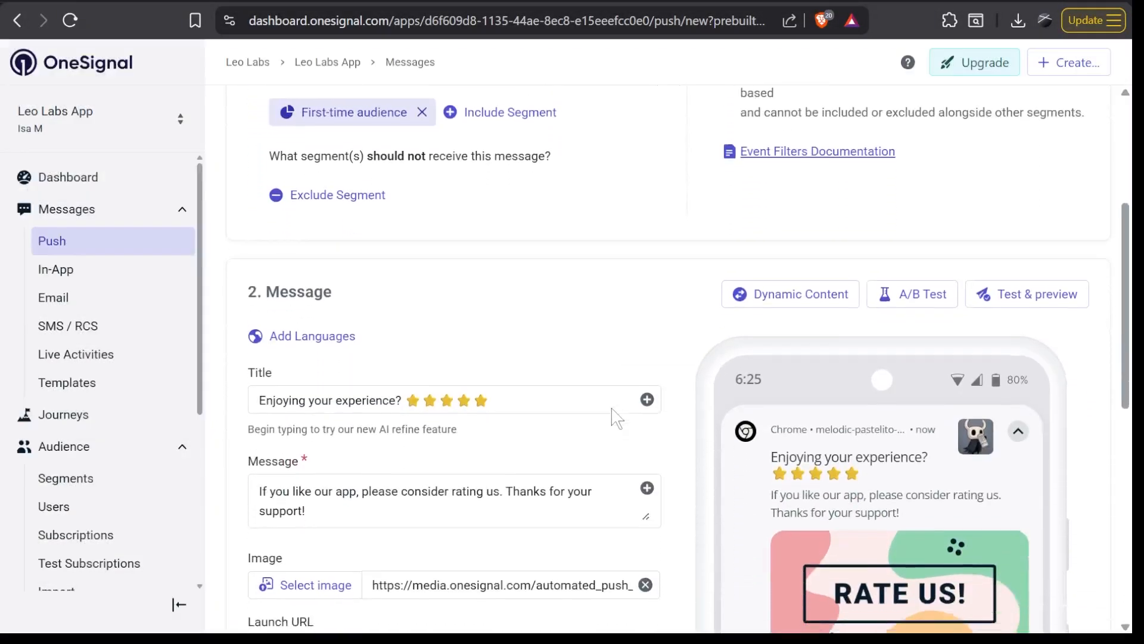
scroll(612, 412, "down", 1)
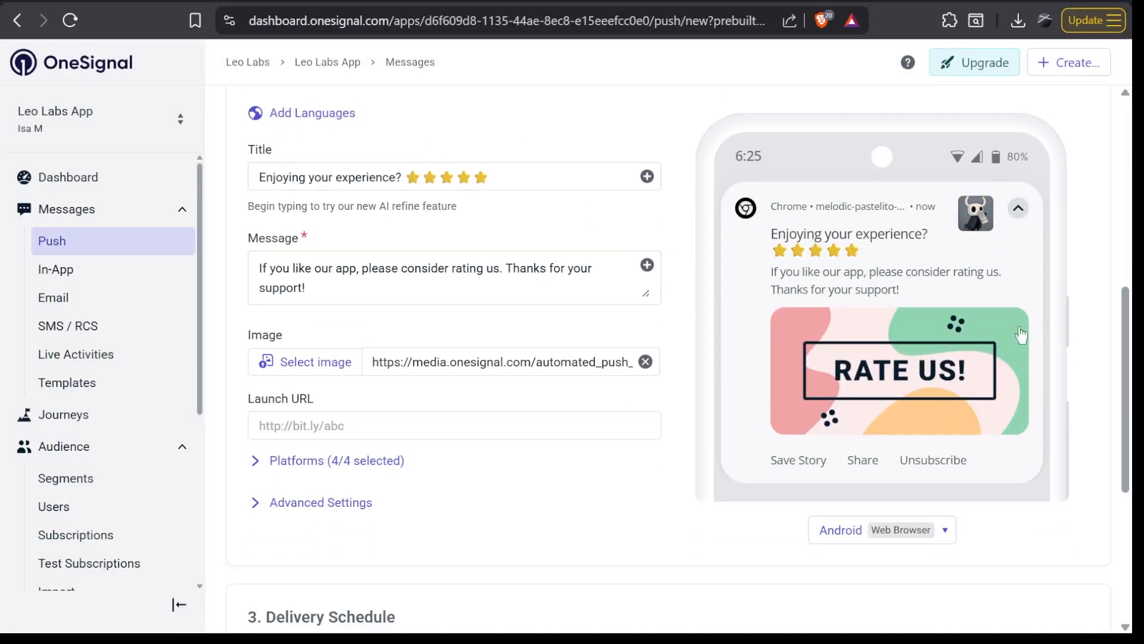
scroll(620, 230, "up", 1)
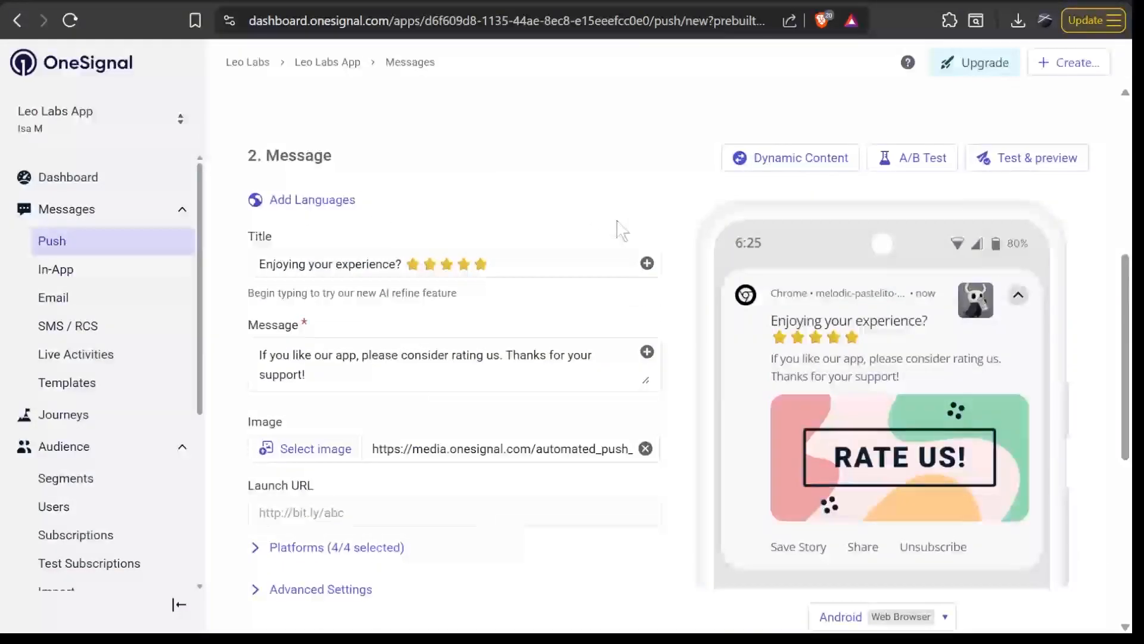
scroll(619, 230, "down", 2)
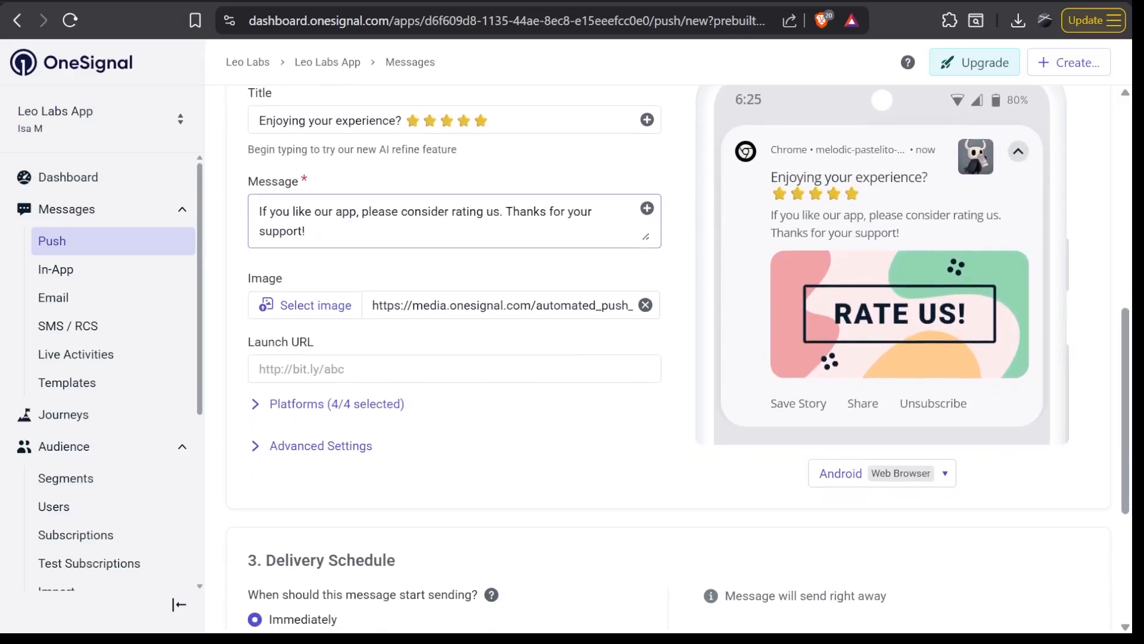
scroll(621, 229, "down", 1)
scroll(621, 230, "up", 2)
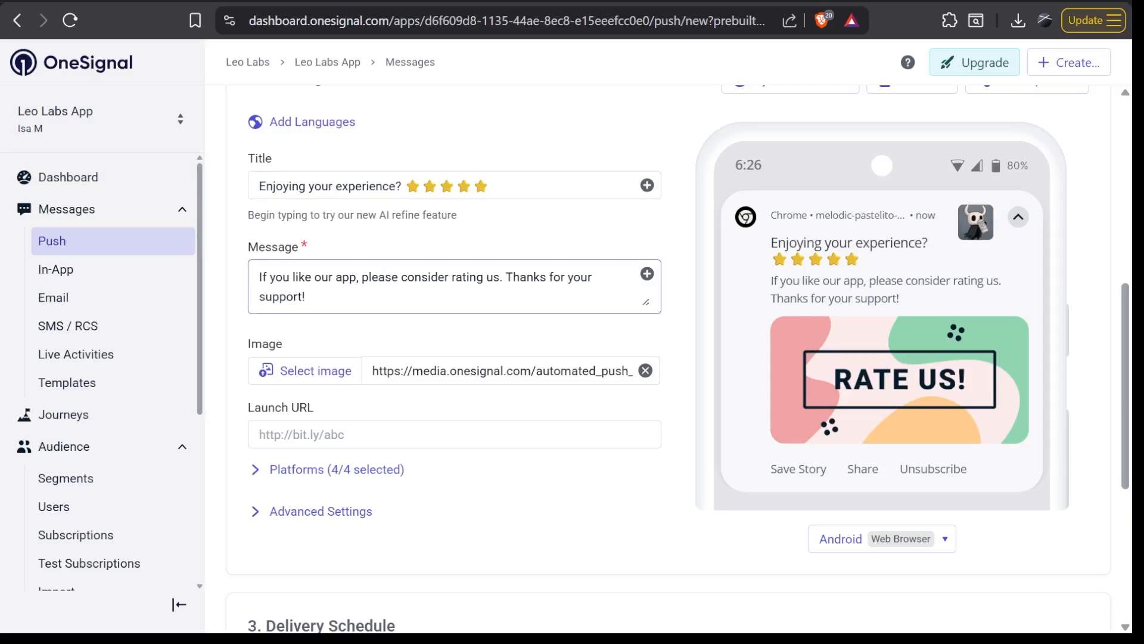
scroll(681, 357, "down", 1)
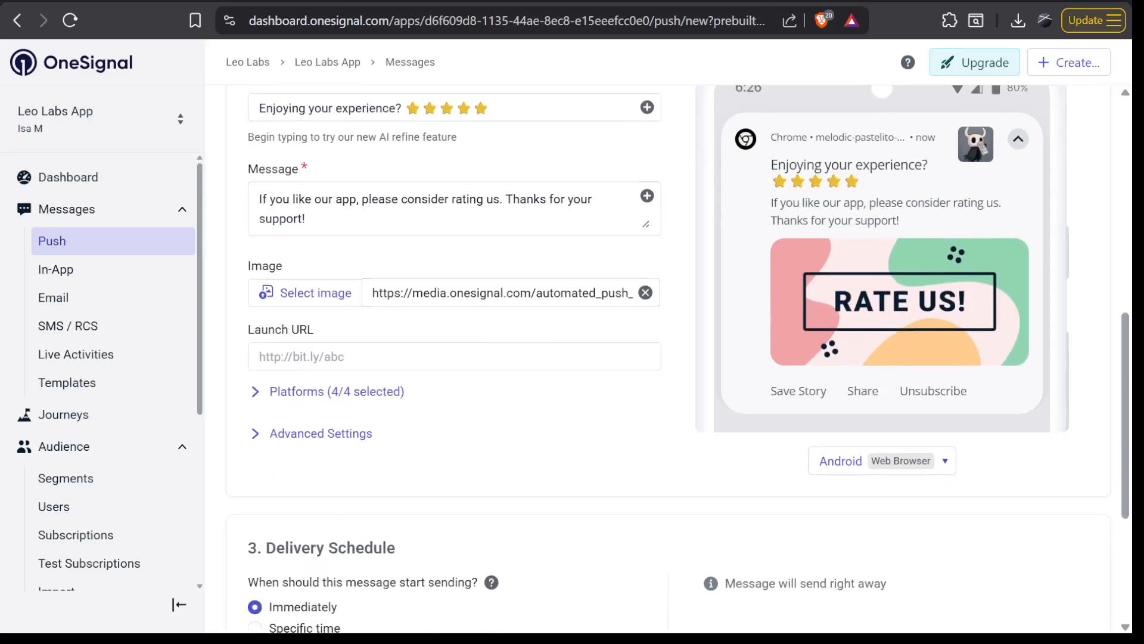
scroll(678, 358, "down", 3)
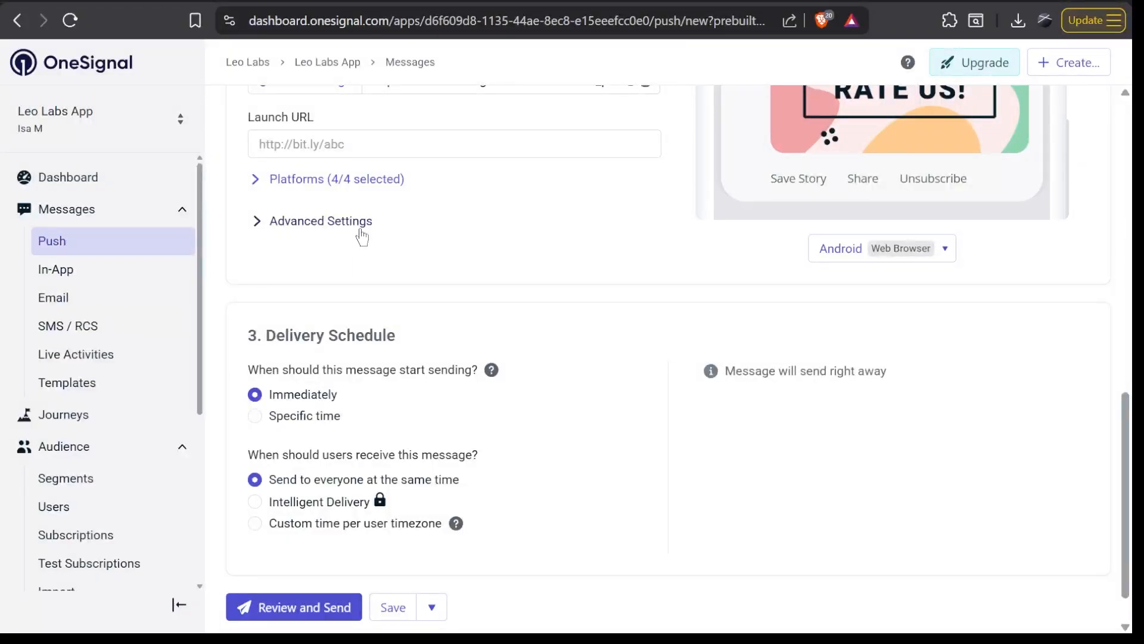
Step: Set the message to start sending at a specific time, Jun 20, 2026 6:00 PM
scroll(362, 237, "down", 1)
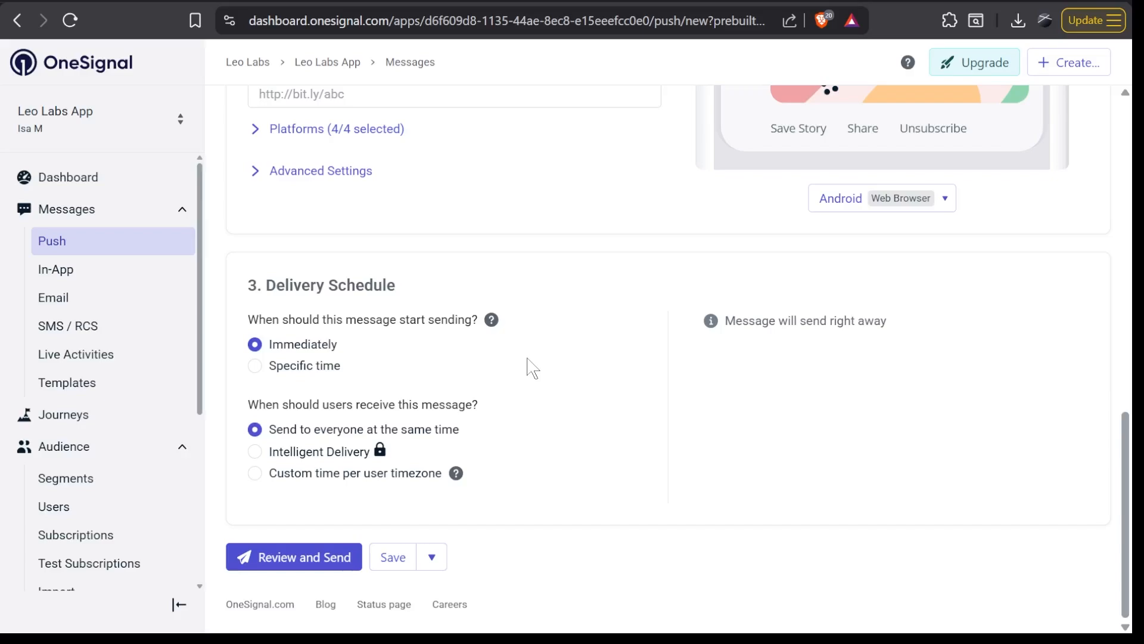
left_click(255, 365)
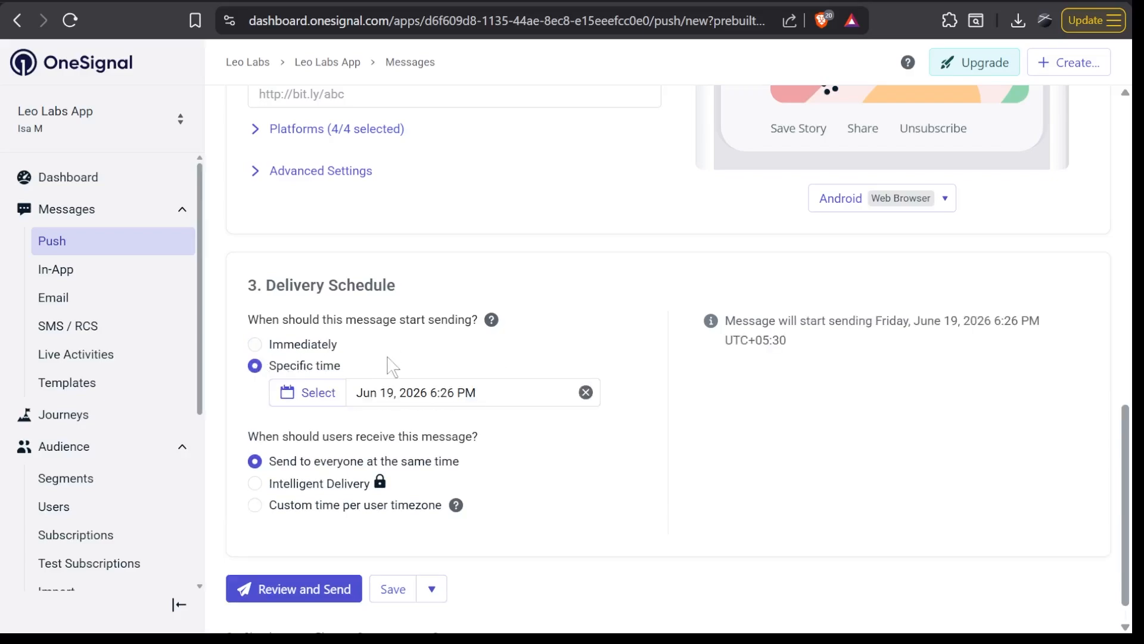
scroll(417, 361, "down", 1)
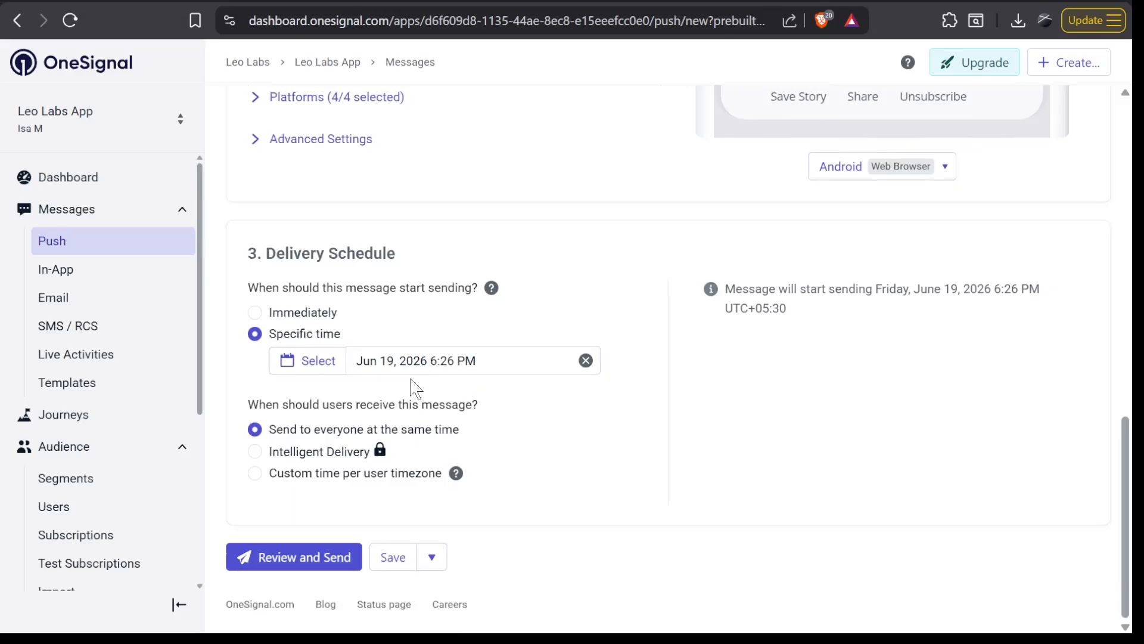
left_click(412, 363)
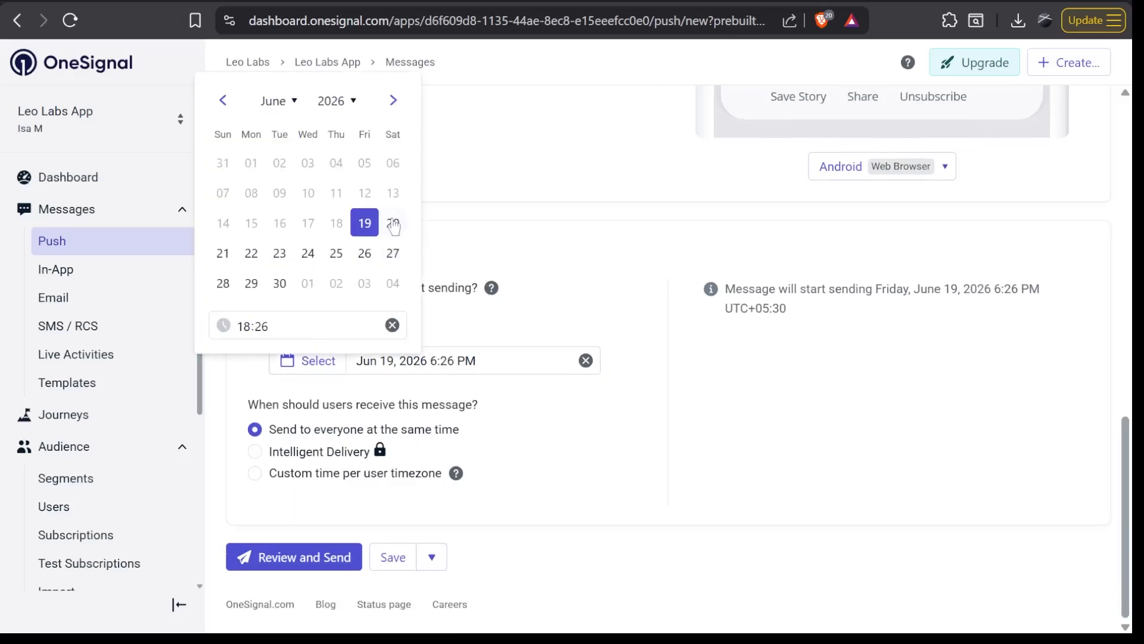
left_click(393, 224)
left_click(453, 360)
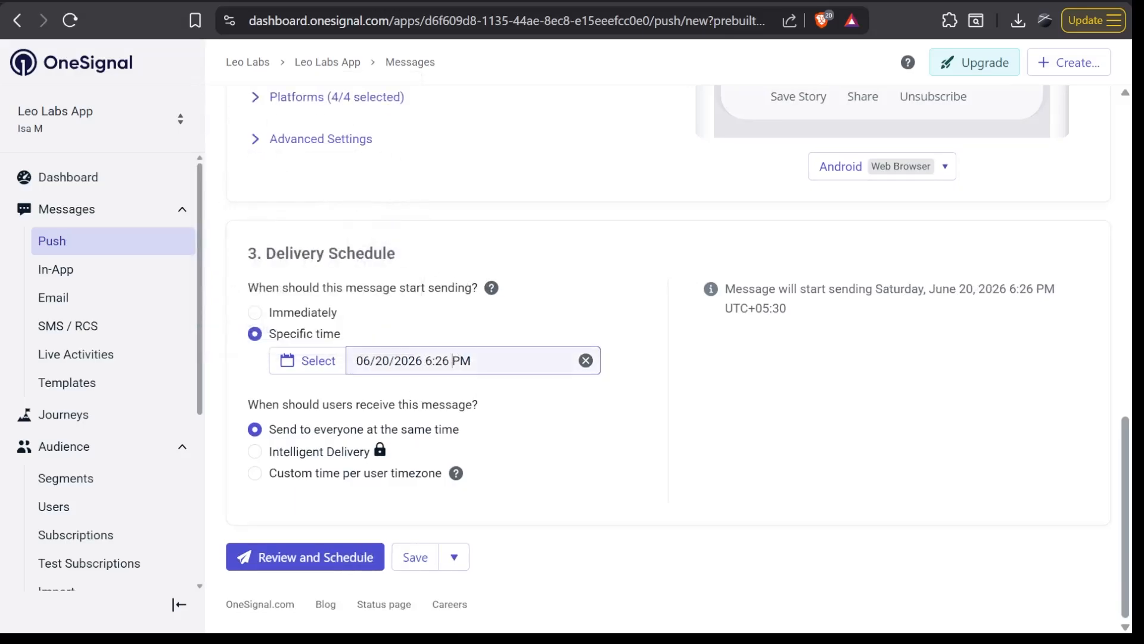
key("Left")
key("BackSpace")
key("BackSpace")
type("00")
left_click(502, 316)
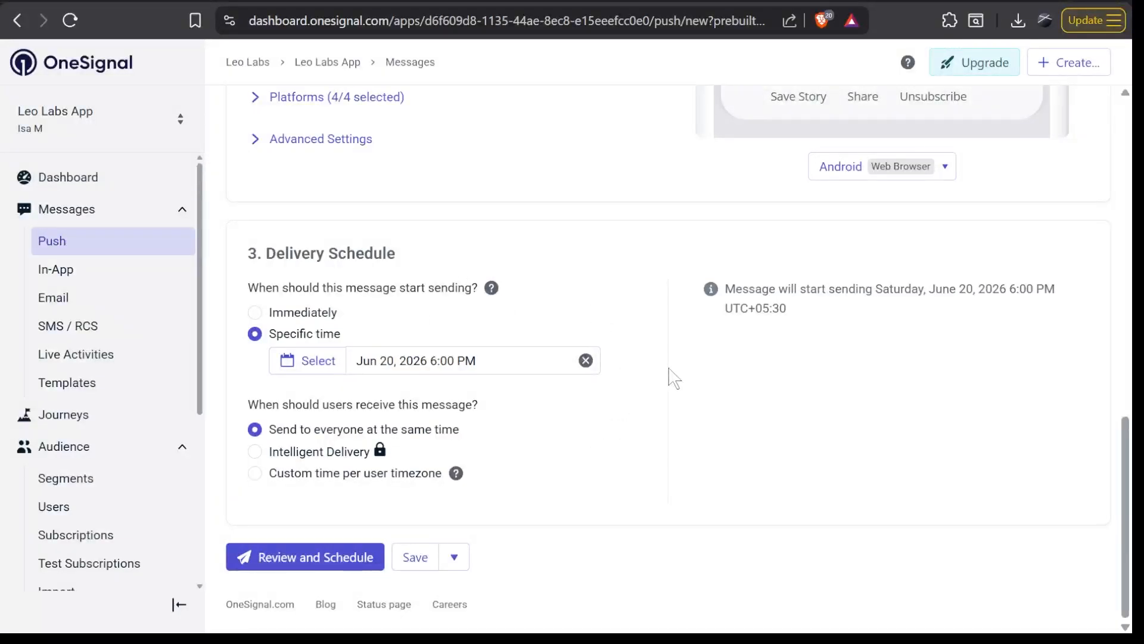
Step: Review and schedule the User feedback message, and look over its delivery and click-through report
left_click(269, 563)
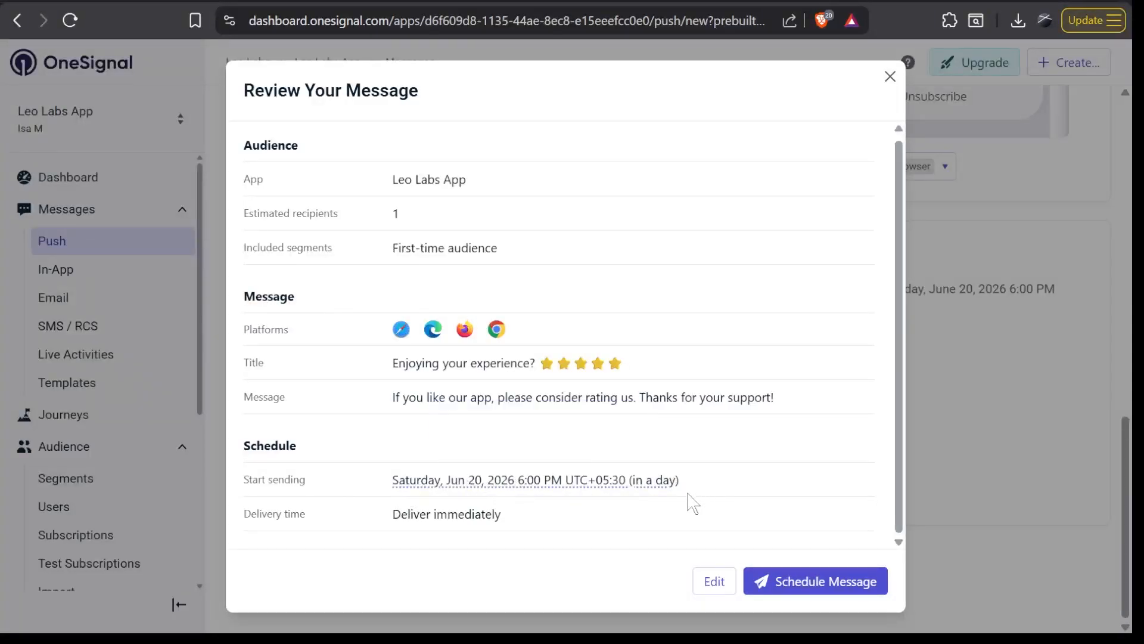
left_click(817, 590)
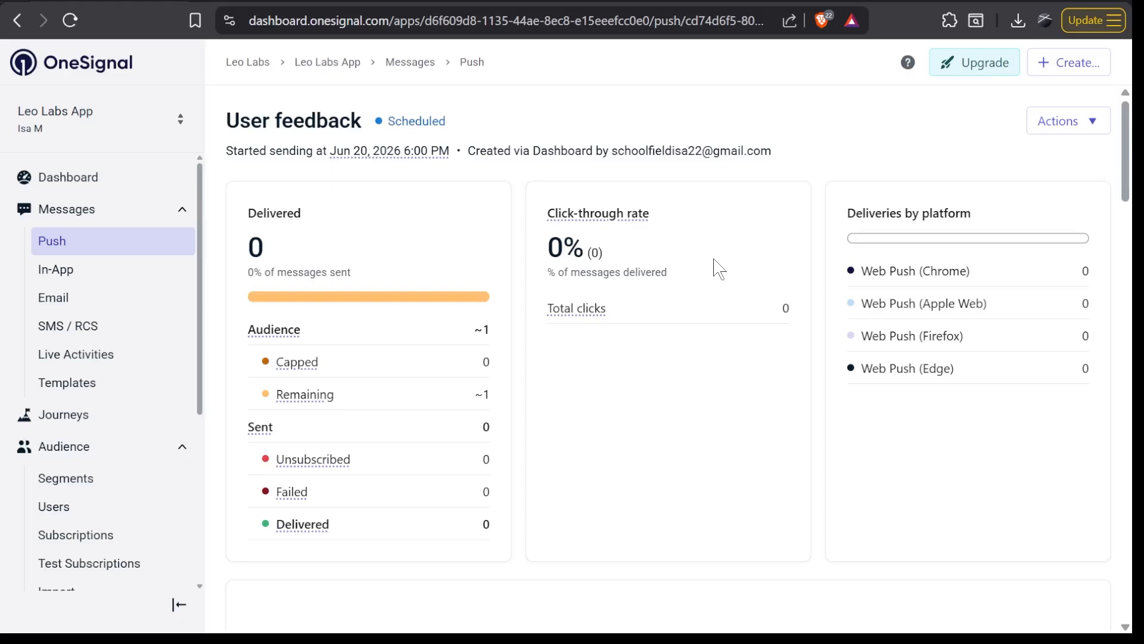
scroll(718, 268, "down", 3)
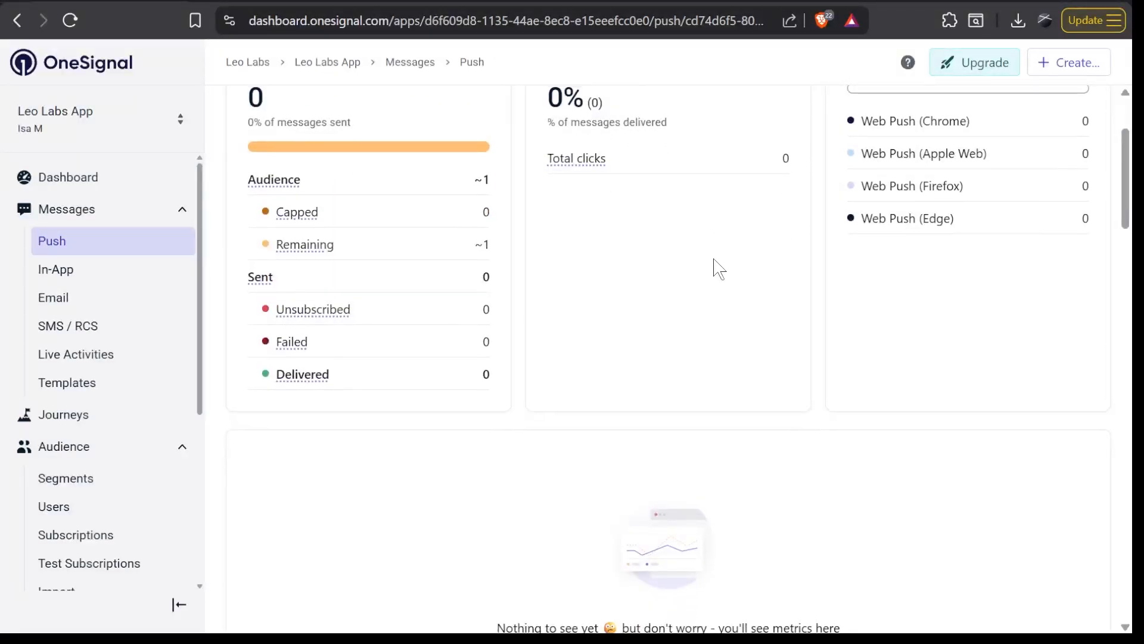
scroll(718, 268, "up", 2)
scroll(718, 268, "up", 2)
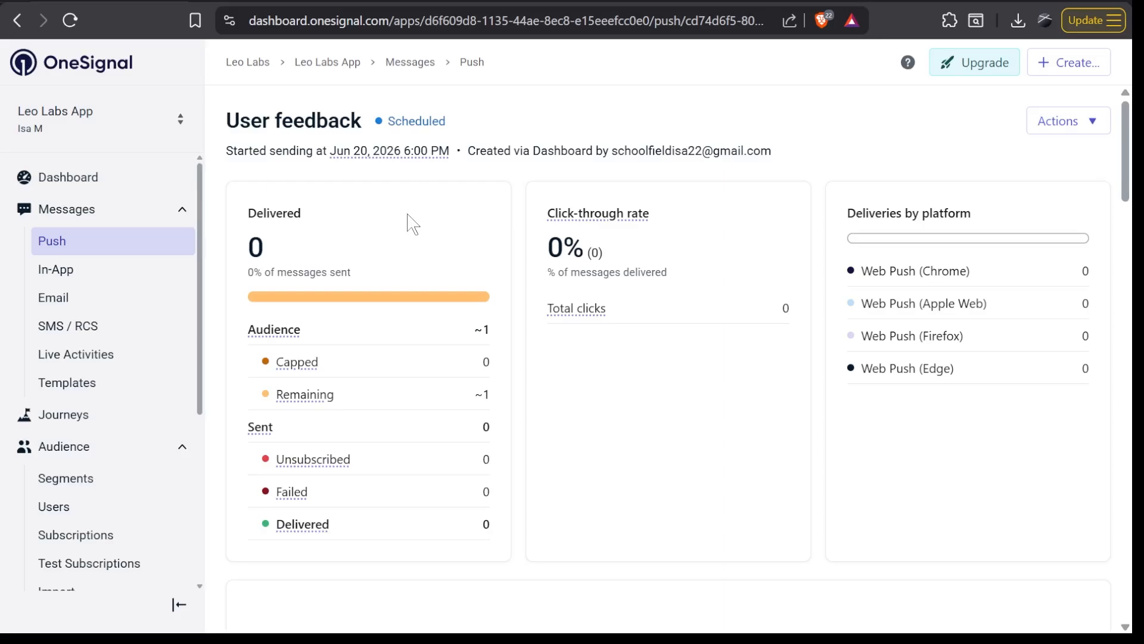
Step: Examine the User feedback message's report, including its delivery metrics, audience activity, schedule, message settings and action buttons
scroll(410, 225, "down", 2)
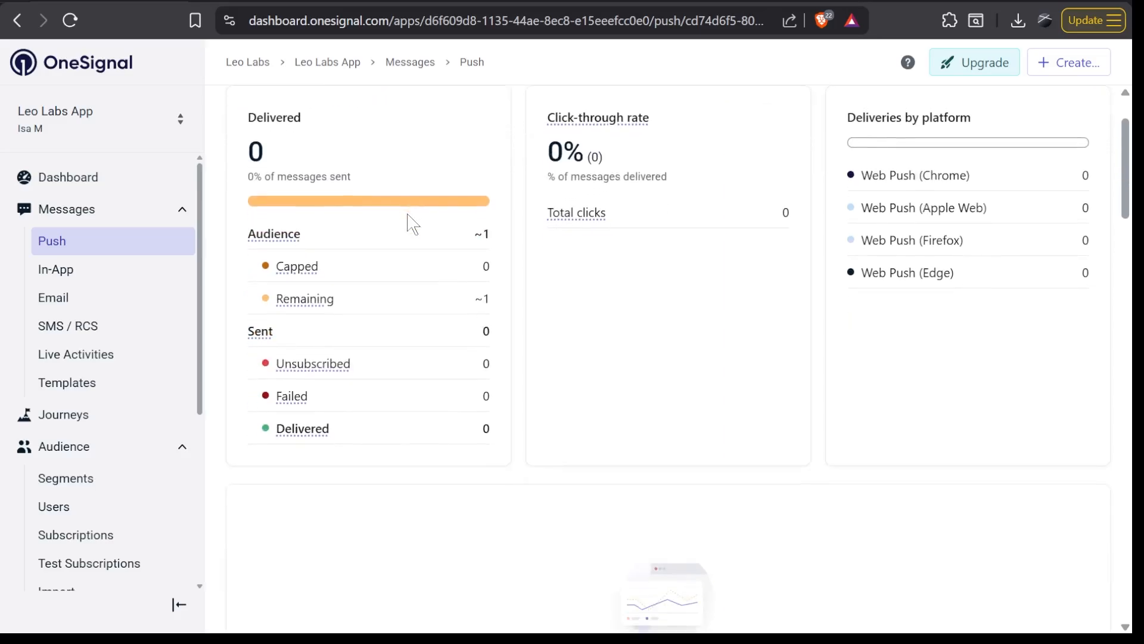
scroll(410, 225, "up", 2)
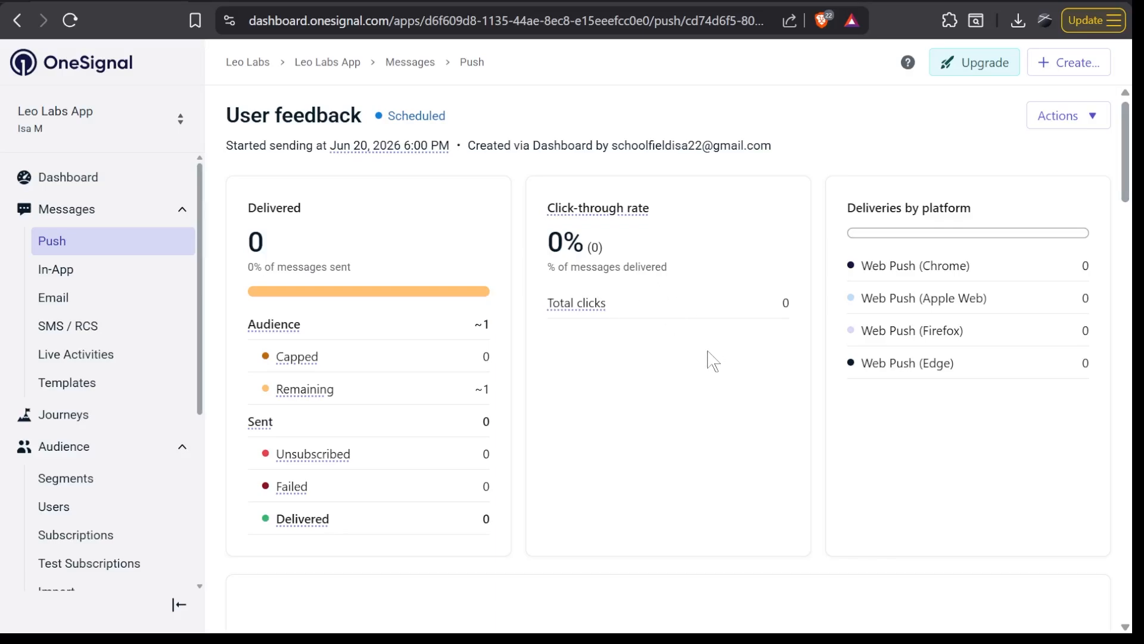
scroll(713, 358, "down", 1)
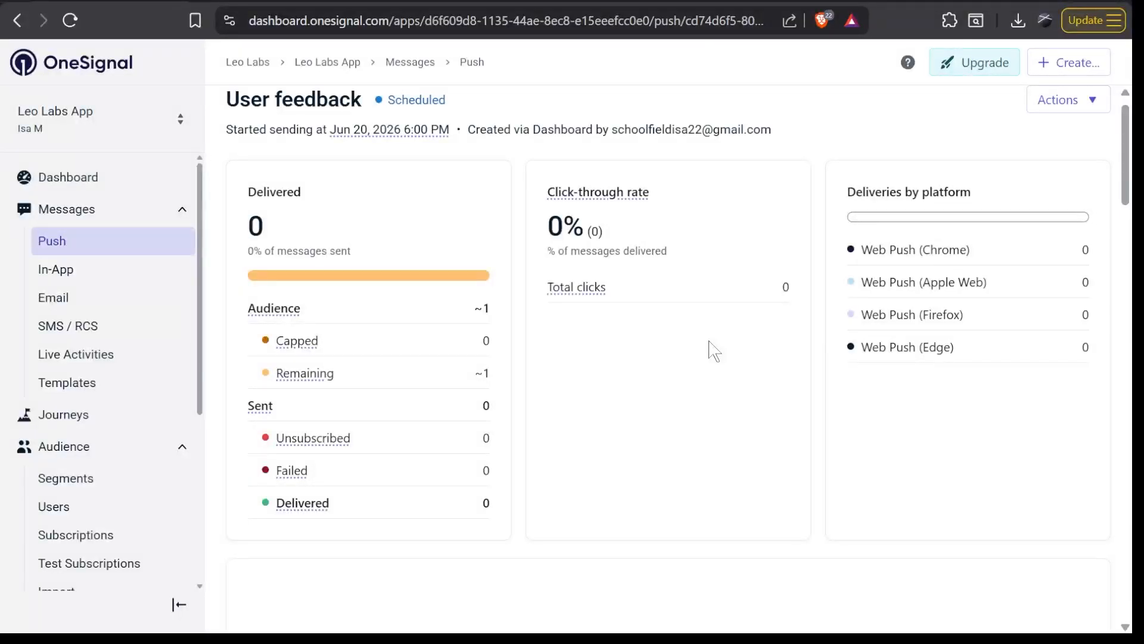
scroll(732, 411, "down", 10)
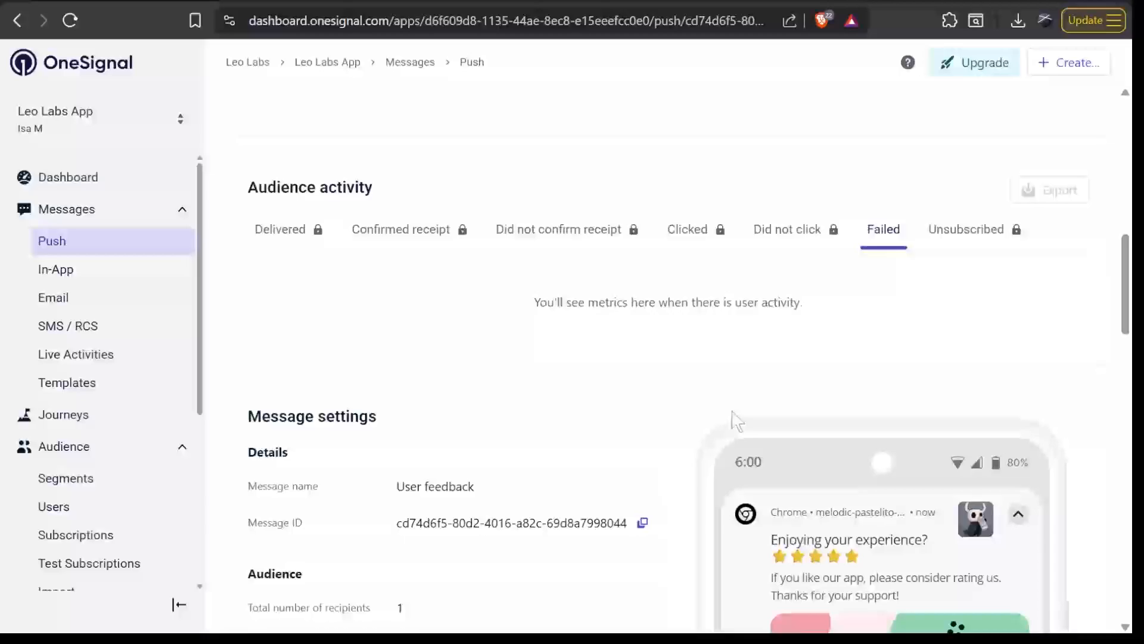
scroll(356, 302, "down", 7)
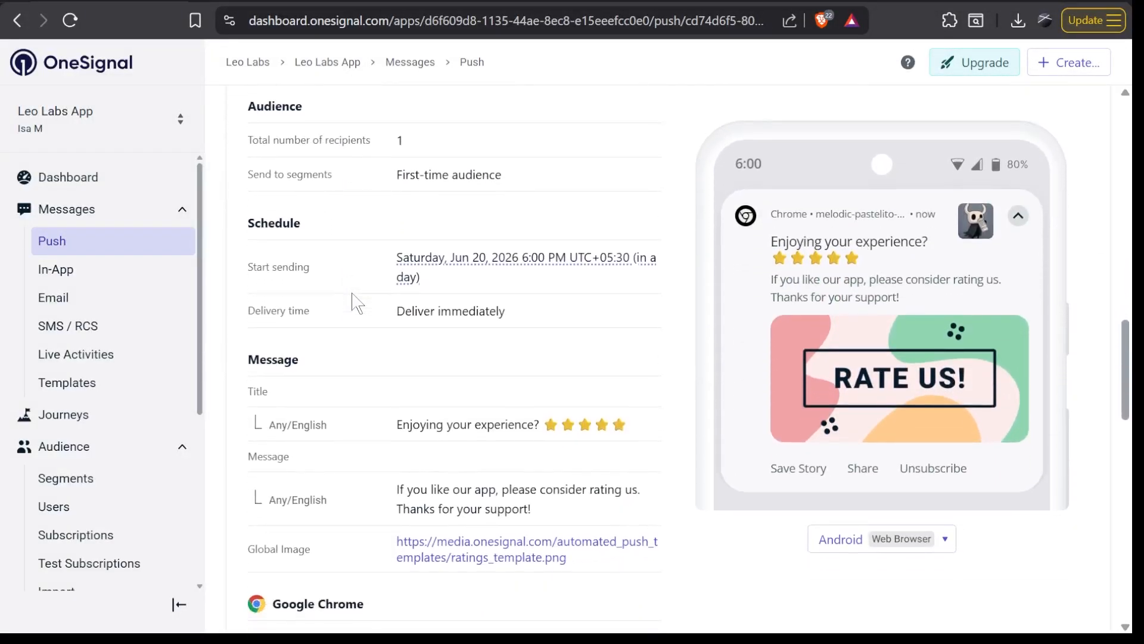
scroll(355, 303, "down", 10)
scroll(471, 459, "down", 9)
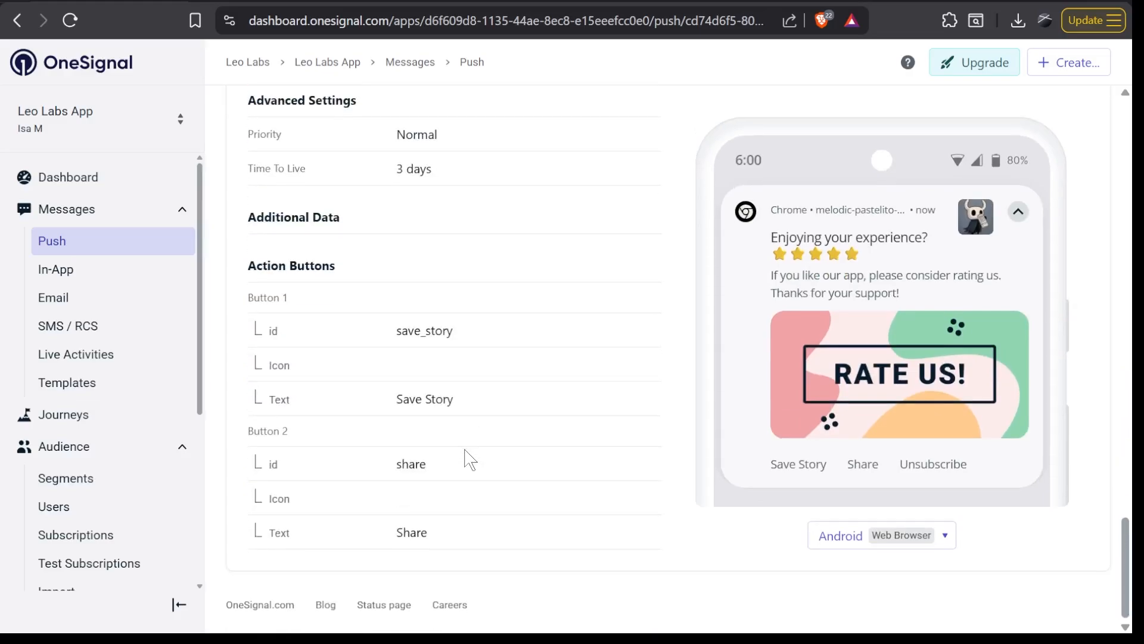
scroll(677, 308, "up", 20)
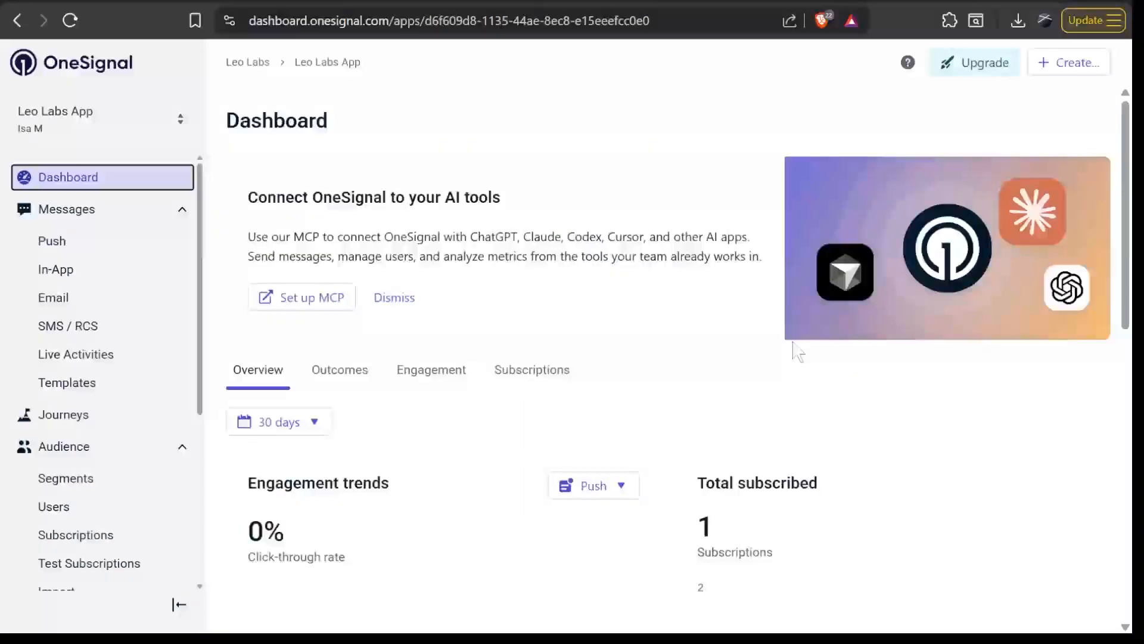
Step: Examine the app dashboard's overview of push engagement trends, total subscribed and subscription status changes
scroll(793, 341, "down", 4)
scroll(796, 351, "down", 2)
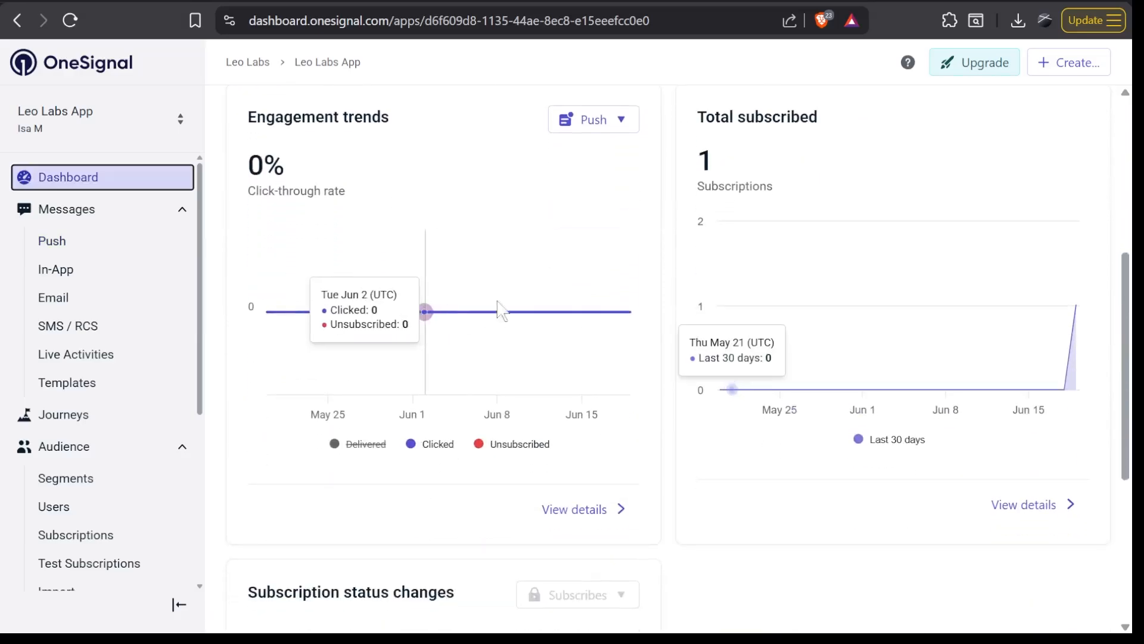
scroll(804, 344, "down", 1)
scroll(811, 341, "down", 1)
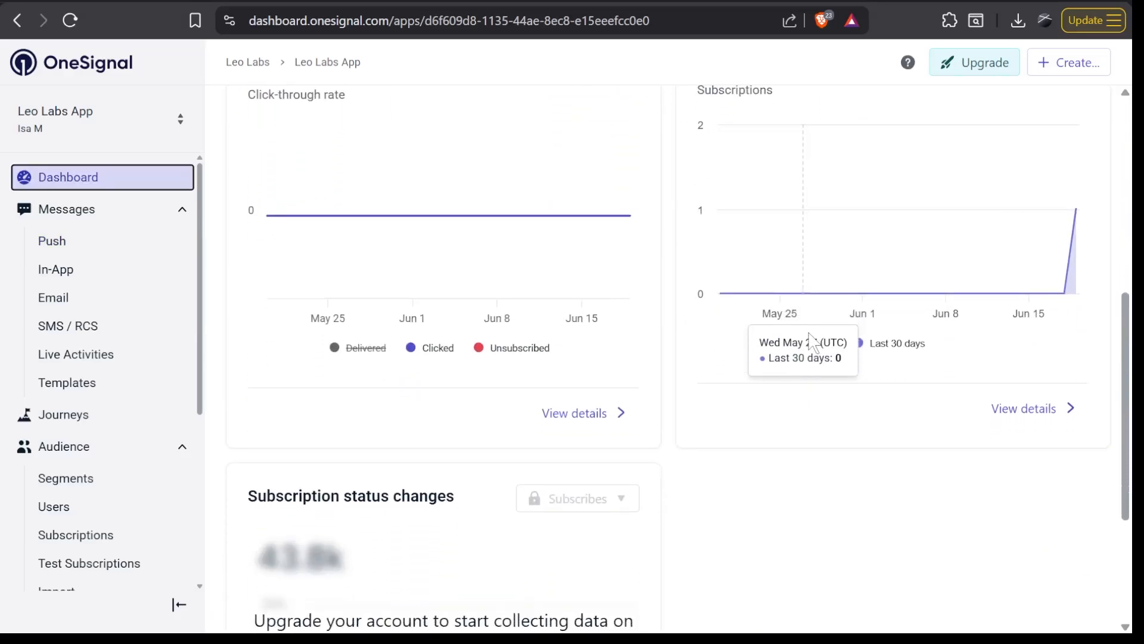
scroll(812, 341, "up", 3)
scroll(812, 341, "down", 4)
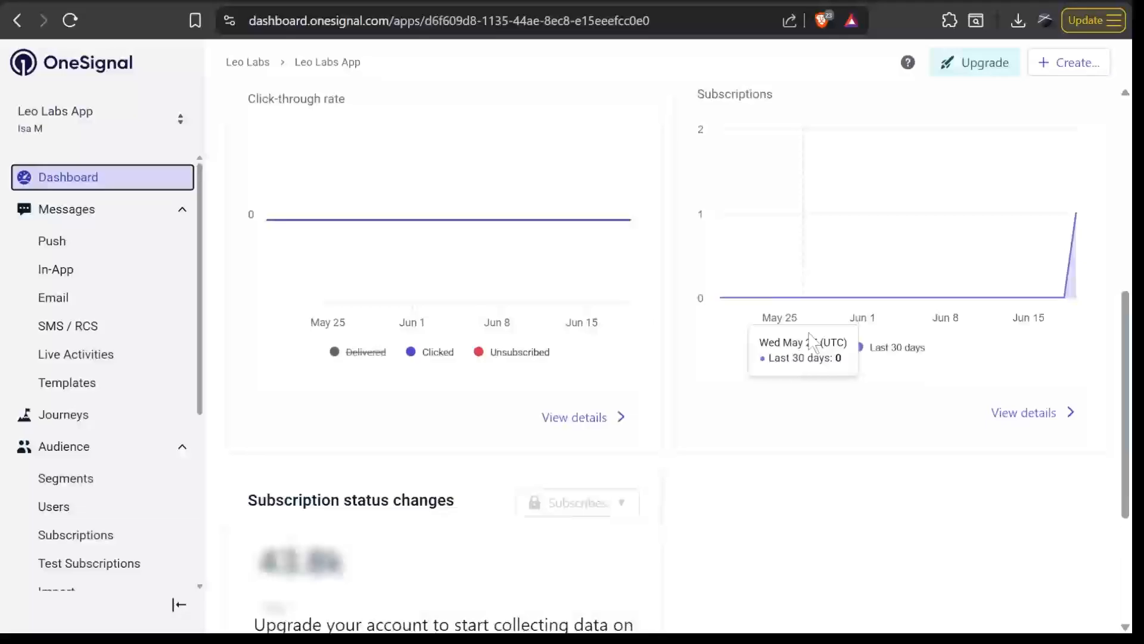
scroll(812, 341, "up", 7)
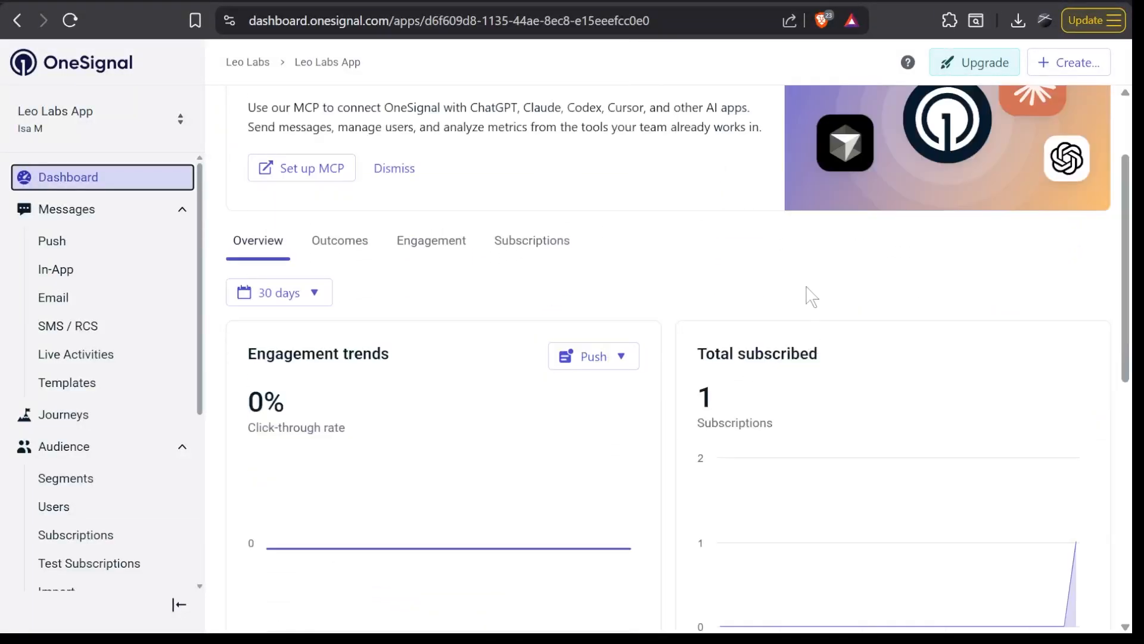